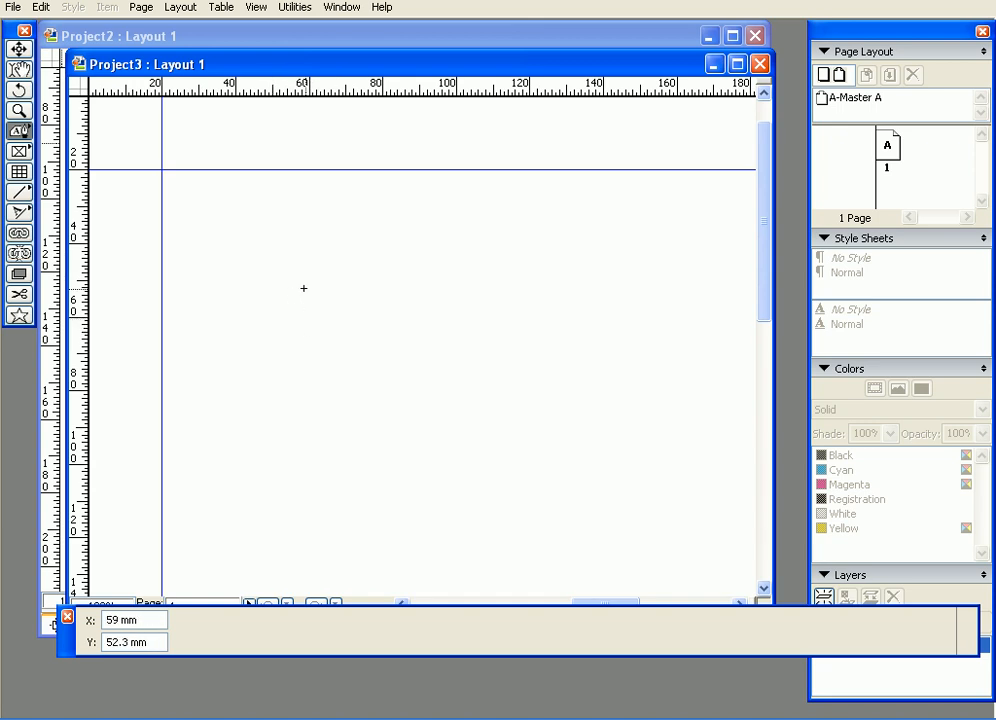
Draw a closed four-sided text box with straight edges in the page's upper area using the Bézier Text Box tool, and deselect it.
left_click(312, 340)
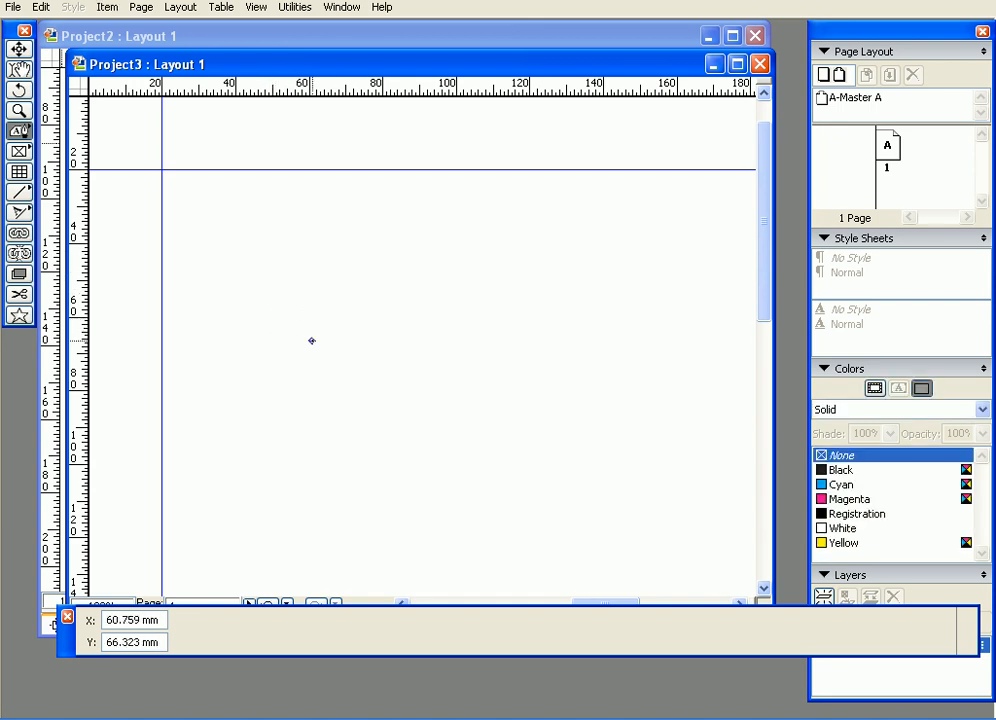
left_click(303, 273)
left_click(412, 261)
left_click(401, 338)
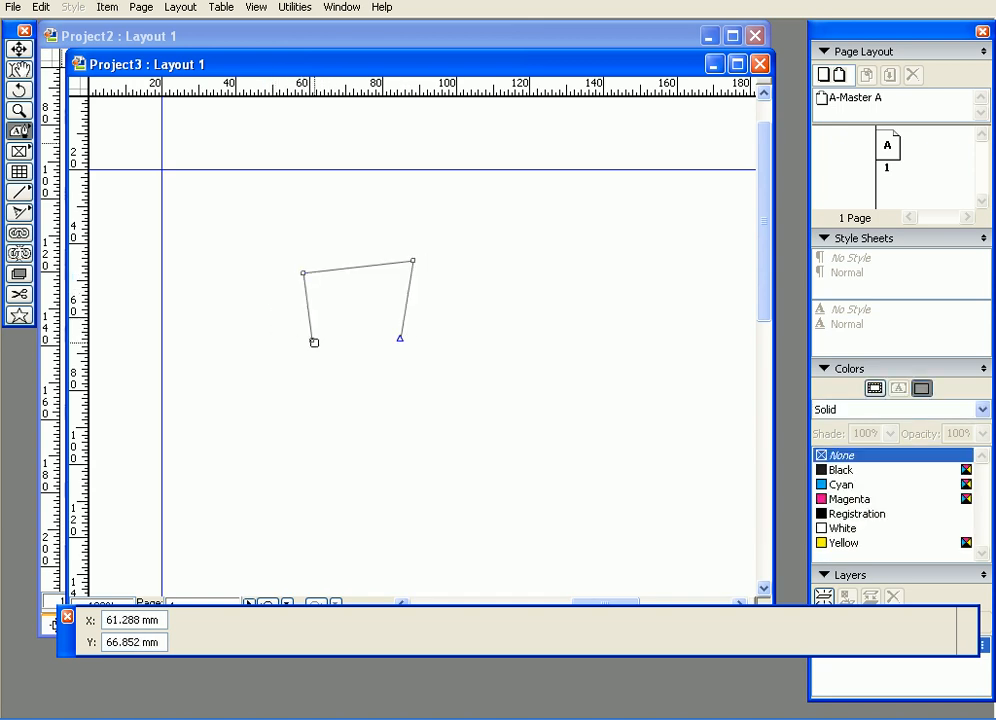
left_click(313, 341)
left_click(444, 431)
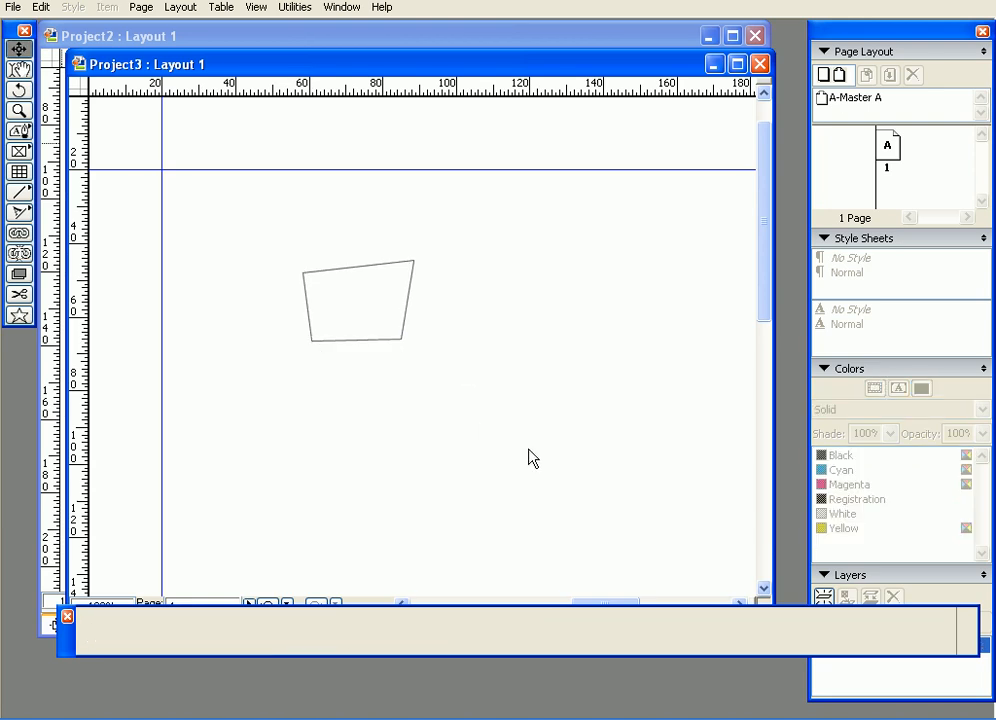
Draw a closed curved Bézier text box from four points, about 51 mm wide and 37 mm high, below and to the right of the first shape.
left_click(19, 131)
left_click(474, 474)
left_click_drag(443, 380, 485, 354)
left_click_drag(582, 363, 634, 402)
left_click_drag(575, 462, 522, 489)
left_click(475, 477)
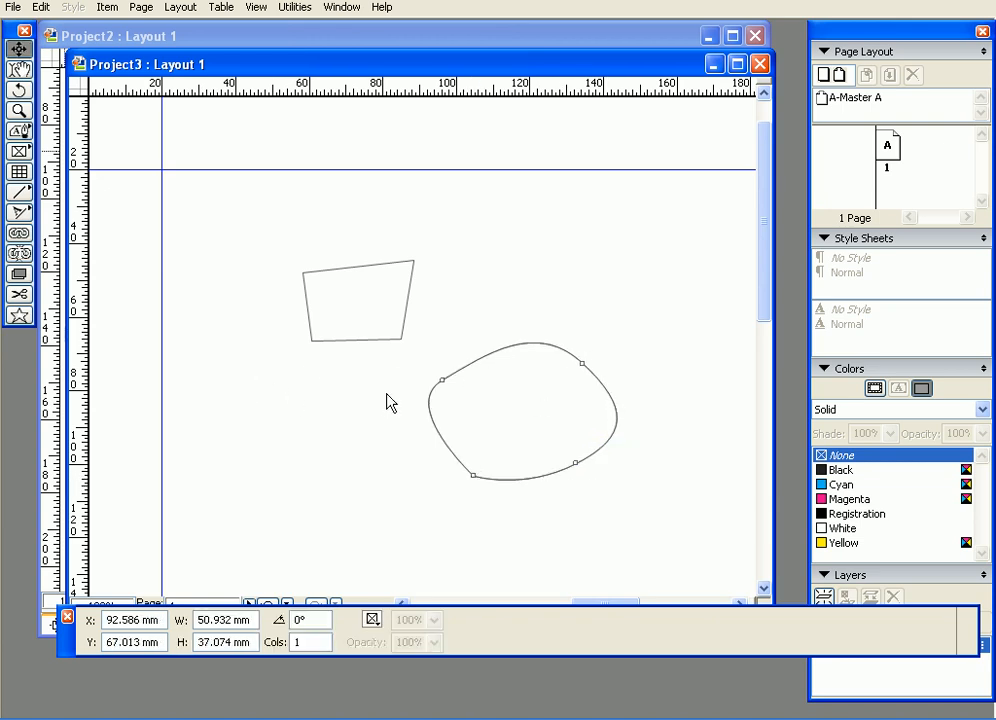
Enlarge the curved box by moving its upper-left, upper-right and lower-right points outward, undoing a trial change to the lower-right curve handle.
mouse_move(447, 383)
left_mouse_down()
mouse_move(447, 352)
mouse_move(441, 371)
left_mouse_up()
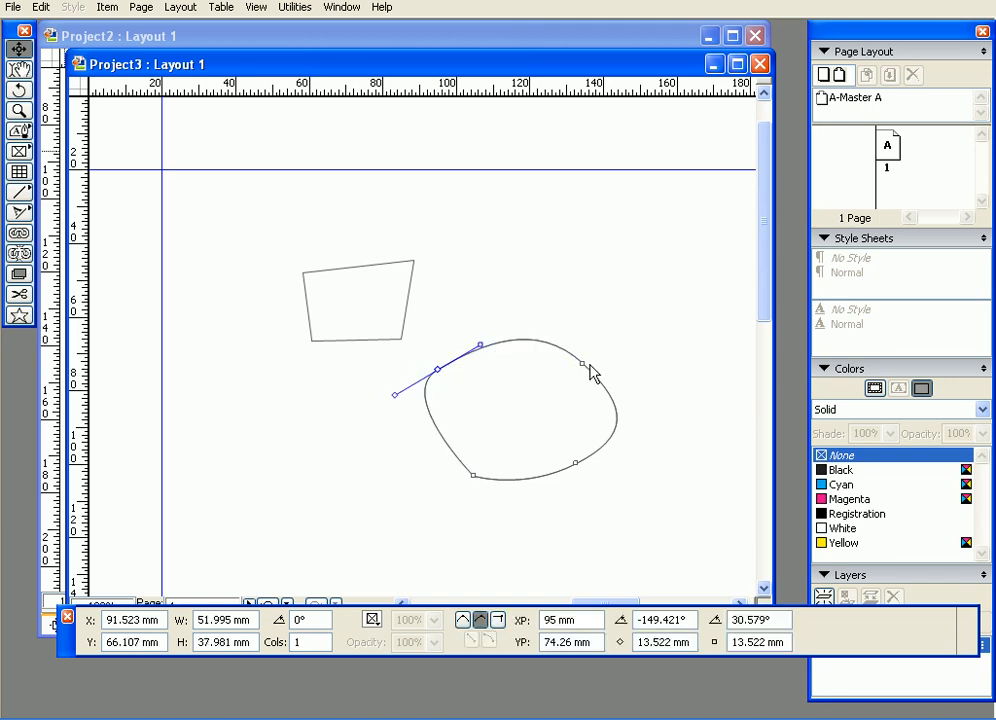
left_click_drag(588, 367, 616, 345)
left_click_drag(582, 465, 586, 500)
key("ctrl+z")
left_click_drag(643, 477, 625, 454)
key("ctrl+z")
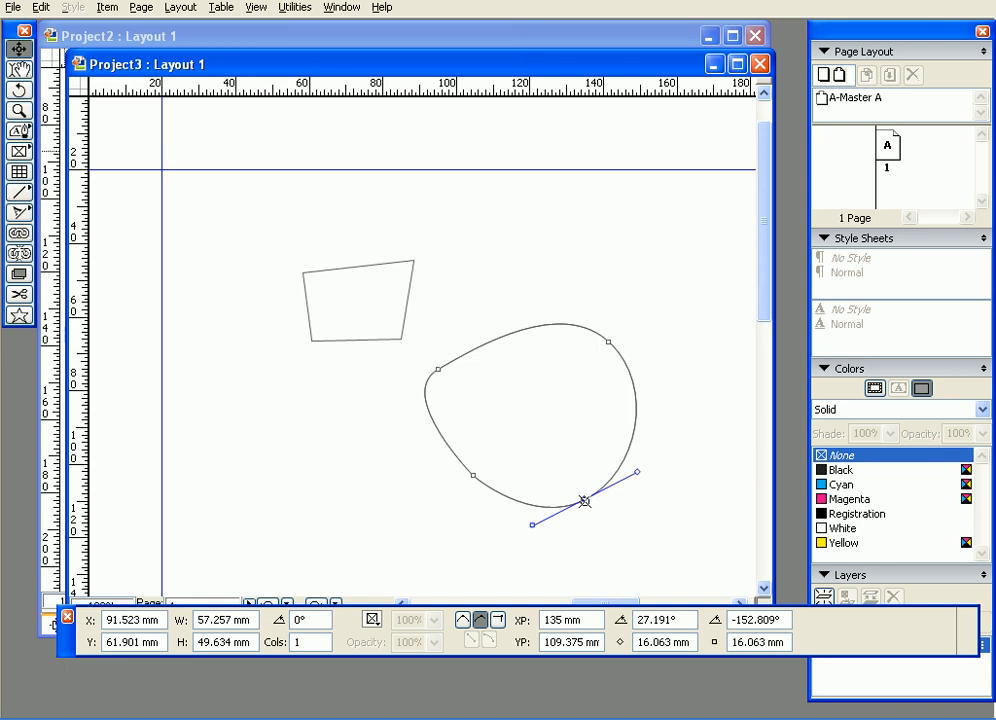
Try deleting the lower-right and lower-left points of the curved box, and undo both deletions.
key("Delete")
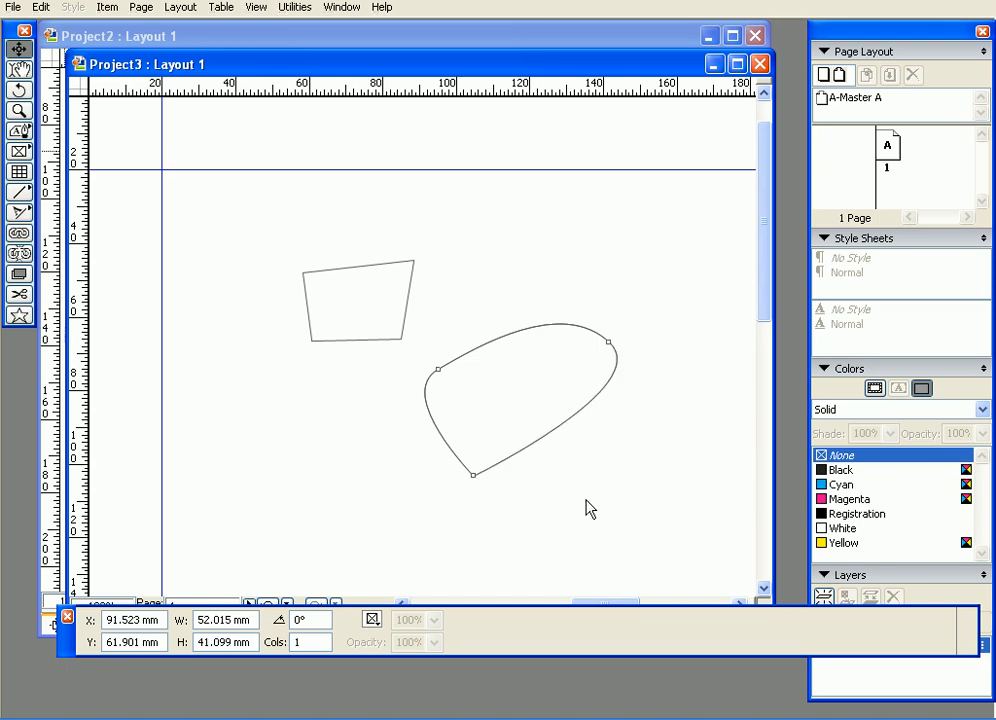
left_click(474, 475, "alt")
key("ctrl+z")
key("ctrl+z")
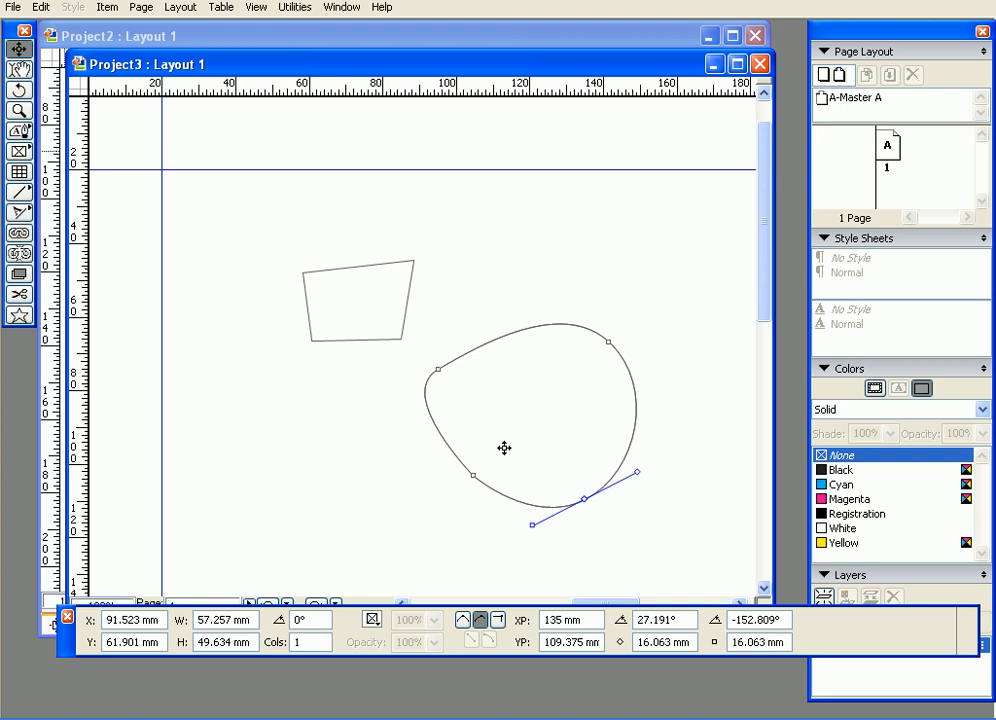
Retract both curve handles of the curved box's lower-right point and reposition it at about X 136 mm, Y 110 mm.
left_click(588, 507)
mouse_move(586, 504)
left_mouse_down()
mouse_move(600, 518)
mouse_move(591, 491)
left_mouse_up()
left_click_drag(645, 462, 611, 487)
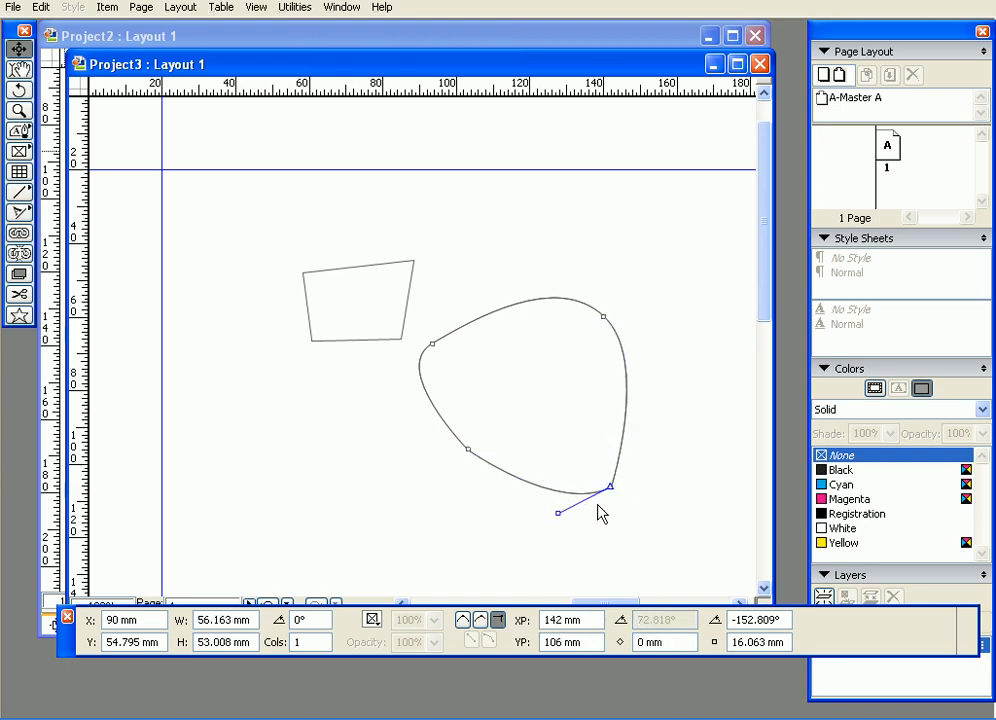
mouse_move(559, 514)
left_mouse_down()
mouse_move(557, 492)
mouse_move(549, 508)
left_mouse_up()
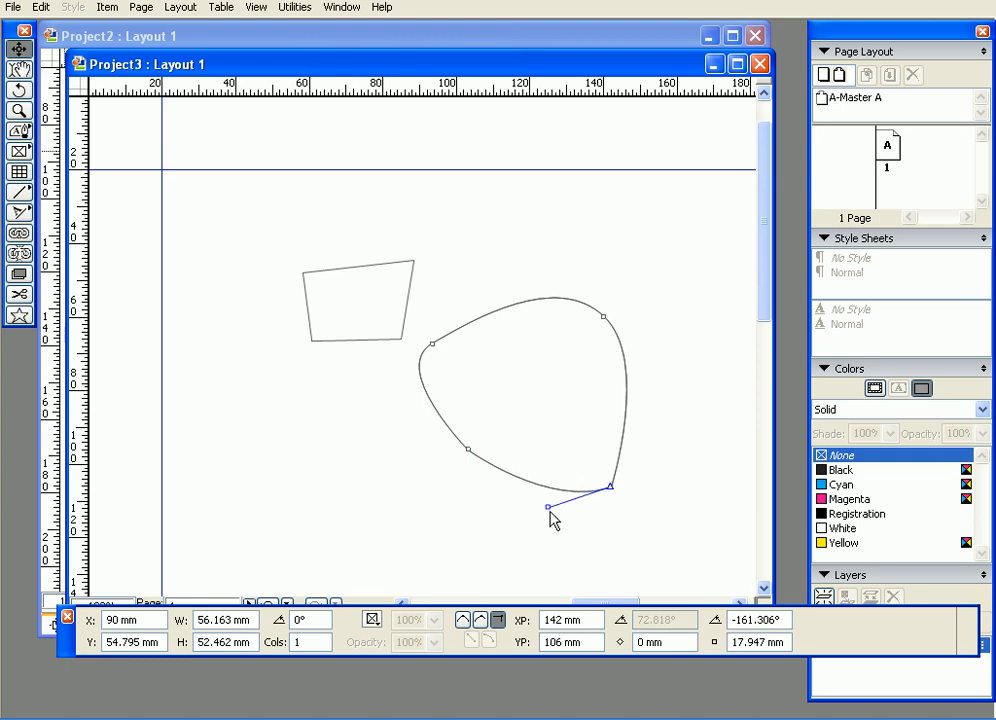
left_click(549, 508, "alt")
left_click_drag(611, 488, 593, 502)
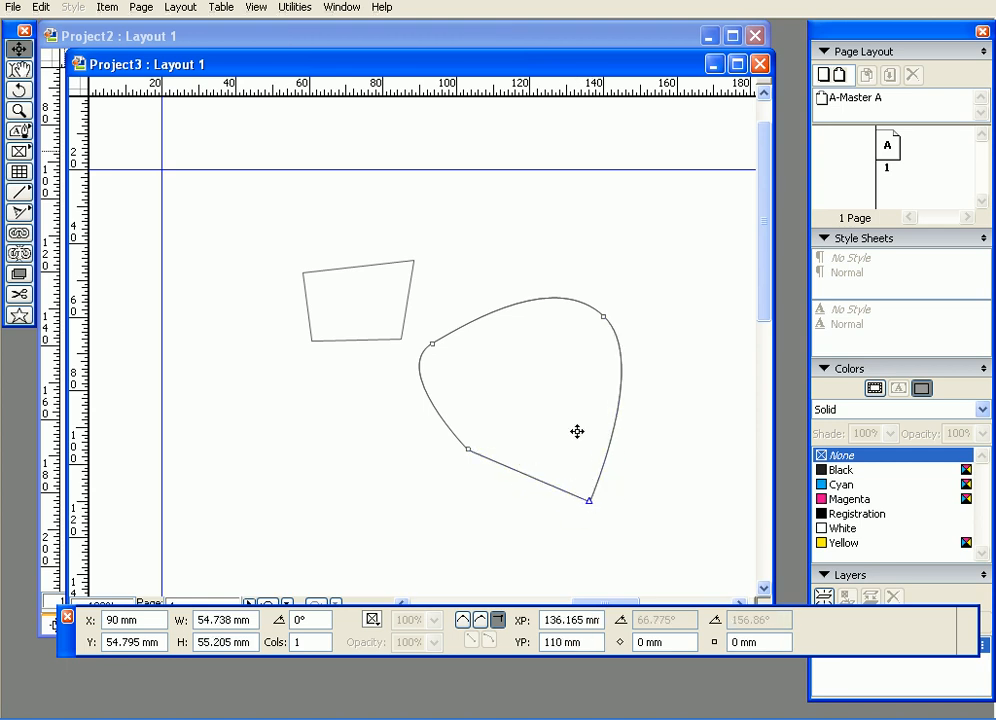
Remove the curved box's upper-right point and pull the long right-hand segment outward into a wide curve.
left_click_drag(607, 313, 629, 295)
left_click(632, 291, "alt")
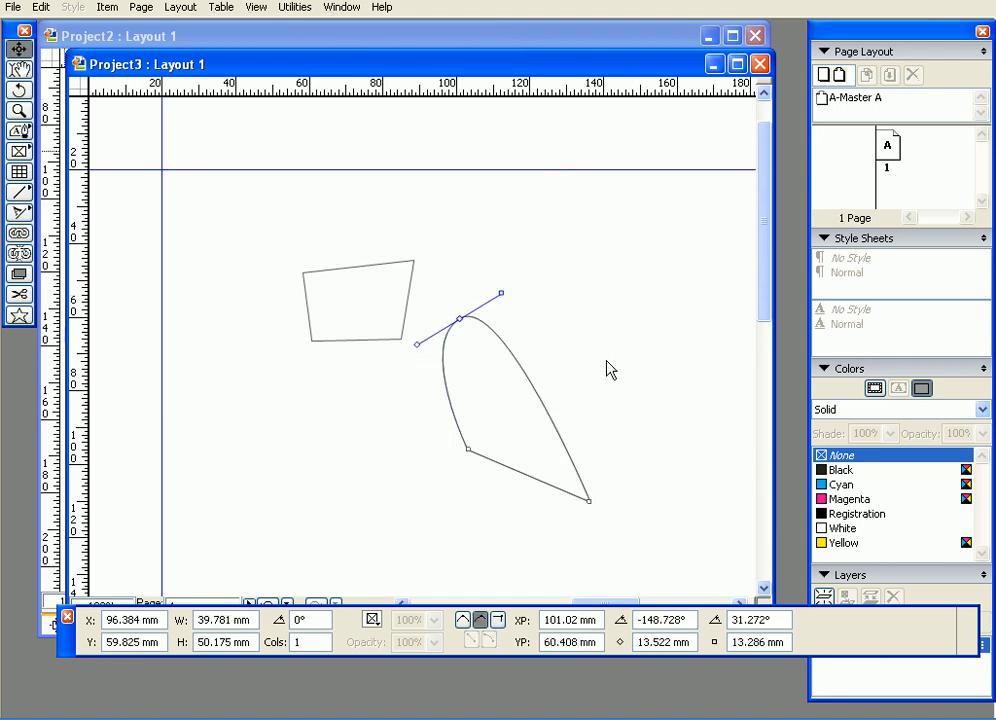
left_click_drag(533, 374, 608, 350)
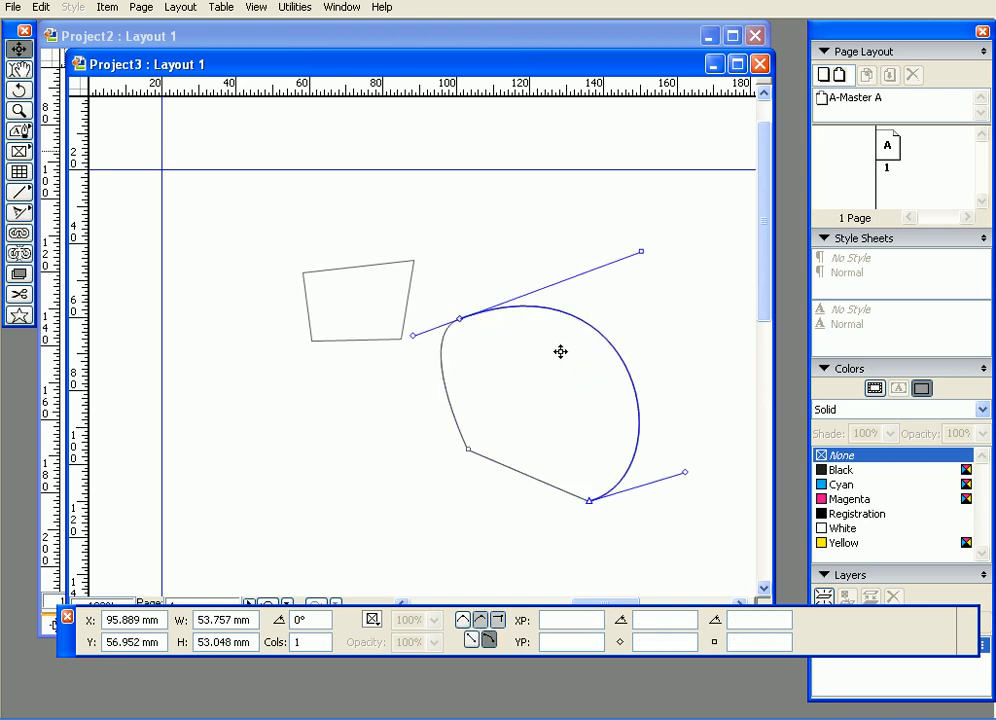
Retract both curve handles of the curved box's top point and shift the right-hand segment up and to the right.
left_click(642, 251, "alt")
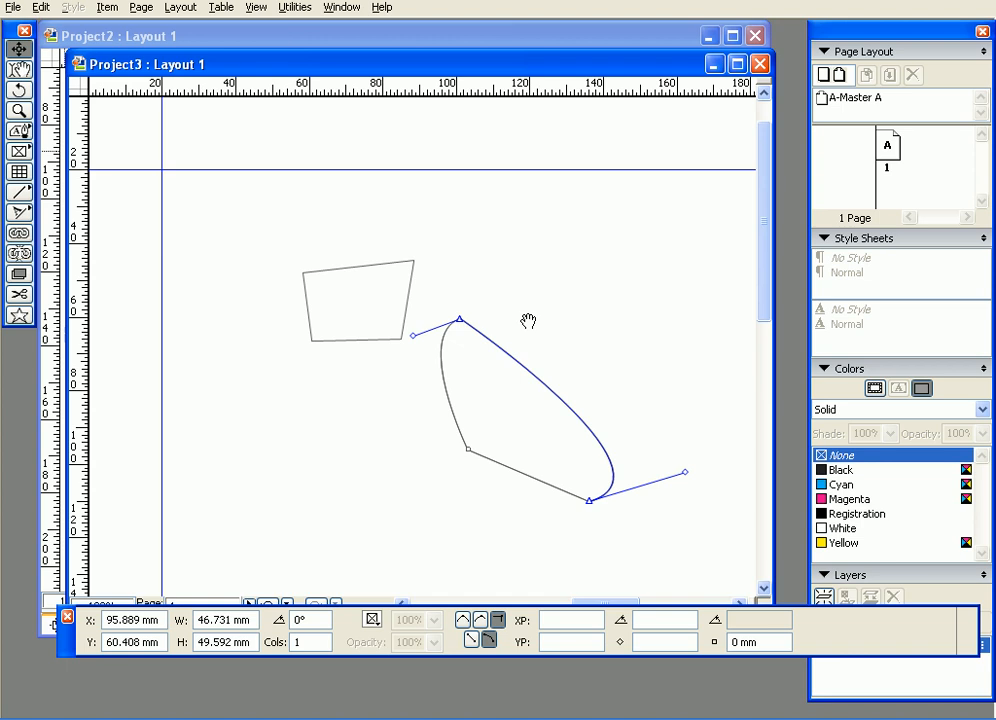
left_click(414, 337, "alt")
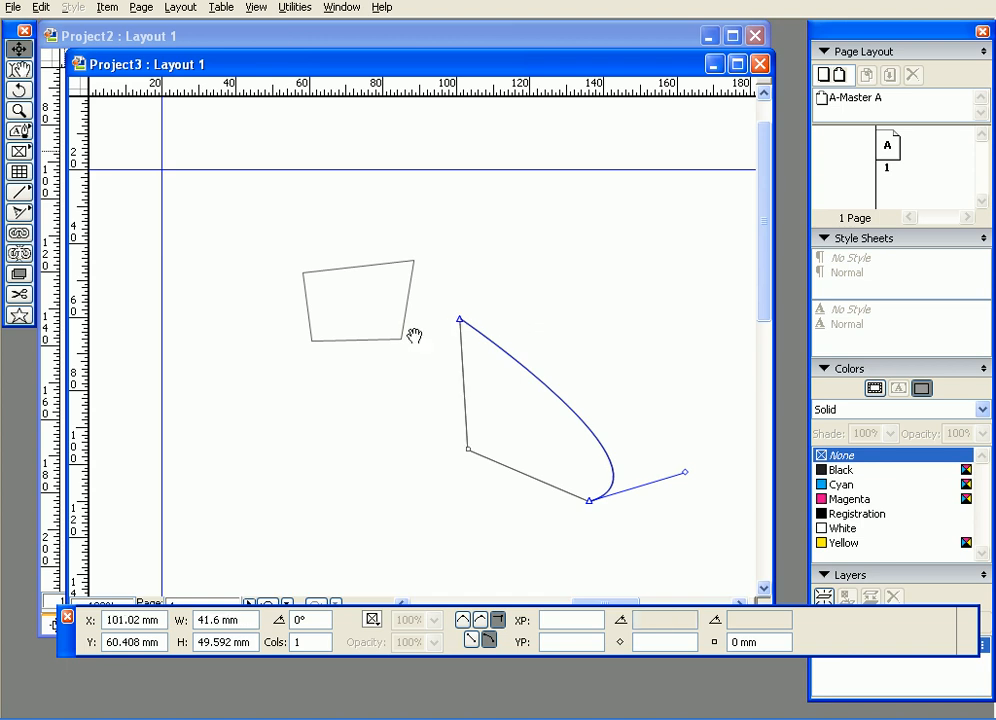
left_click_drag(466, 323, 496, 288)
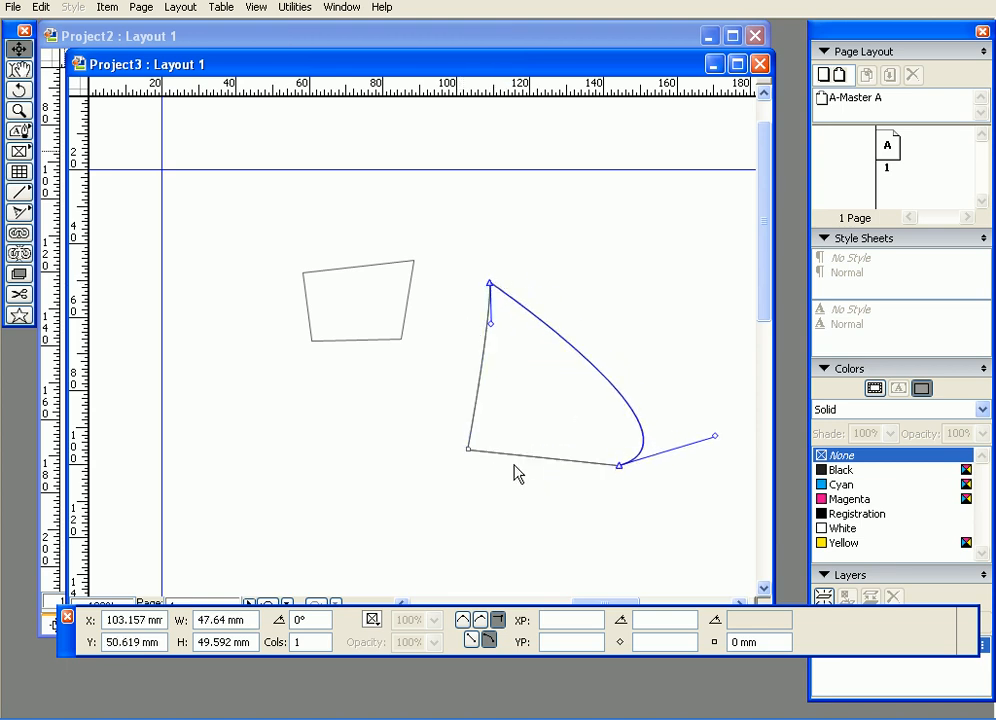
Select both drawn shapes and delete them from the page.
left_click_drag(198, 188, 690, 515)
key("Delete")
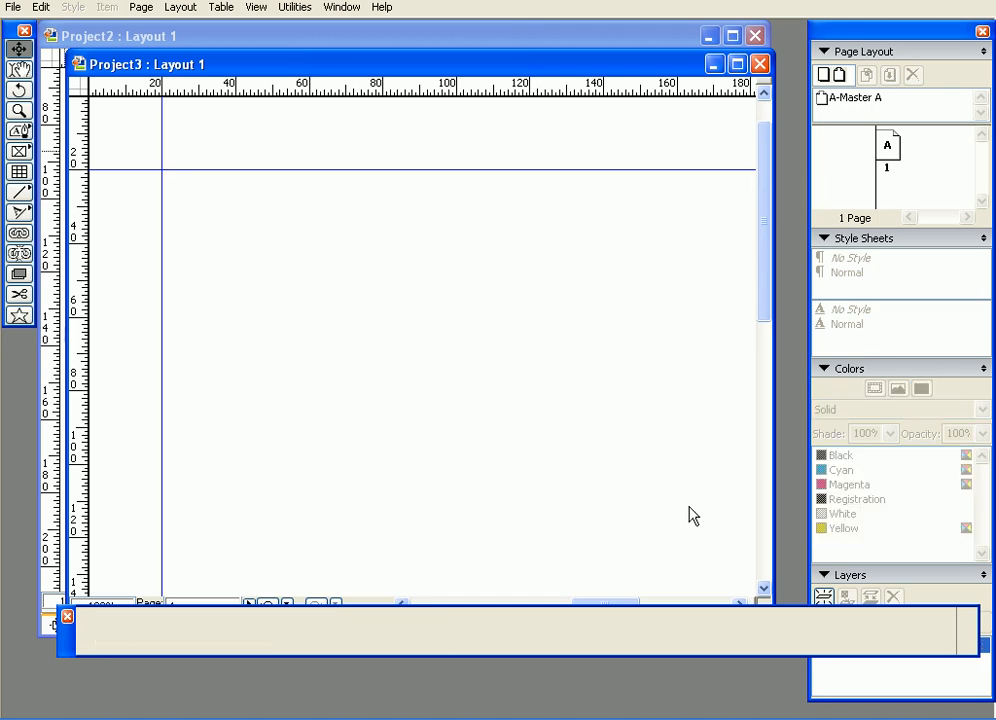
left_click_drag(466, 422, 410, 389)
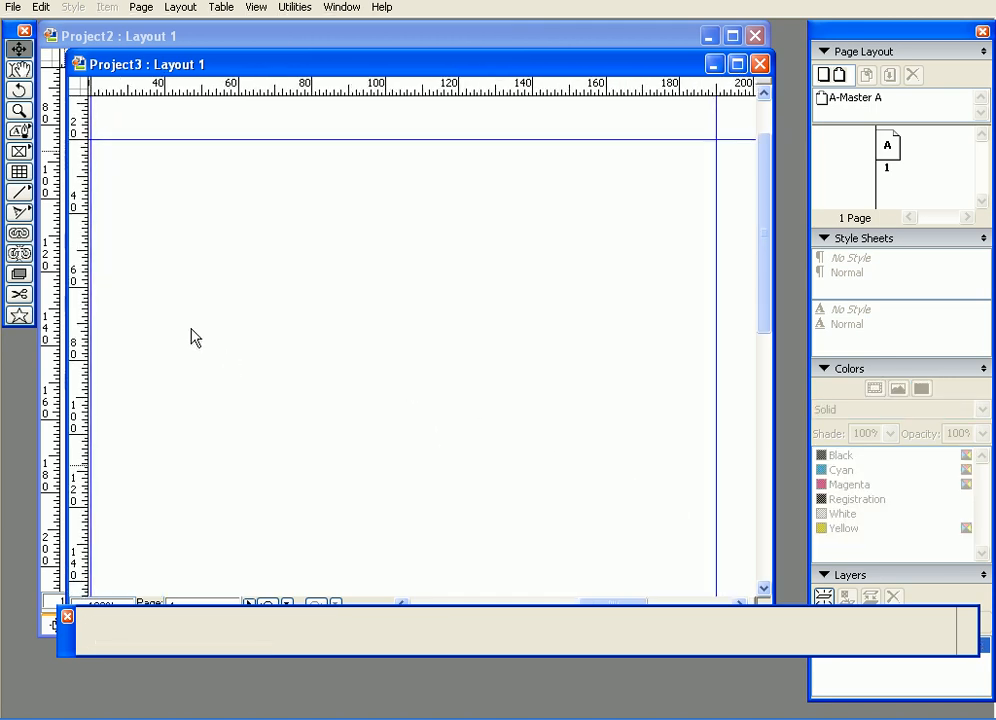
Draw a car-shaped freehand text box about 121 mm wide and 50 mm high, and delete it.
left_click(16, 134)
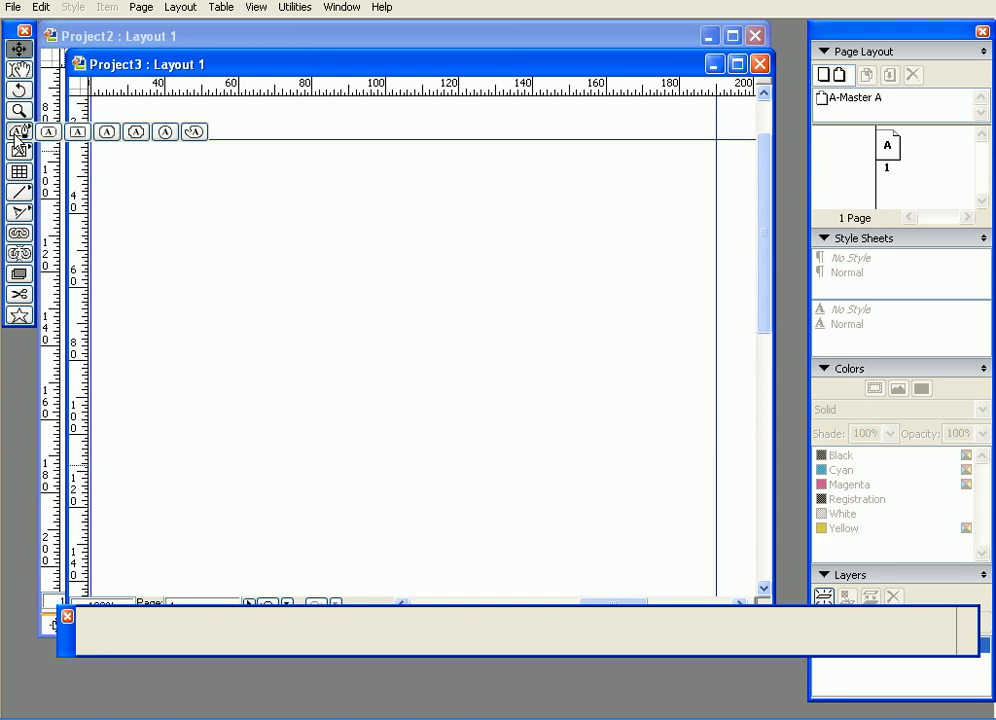
left_click(193, 133)
mouse_move(210, 358)
left_mouse_down()
mouse_move(224, 307)
mouse_move(326, 291)
mouse_move(407, 231)
mouse_move(482, 227)
mouse_move(599, 278)
mouse_move(629, 305)
mouse_move(624, 379)
mouse_move(571, 394)
mouse_move(484, 381)
mouse_move(354, 397)
mouse_move(204, 391)
mouse_move(197, 360)
left_mouse_up()
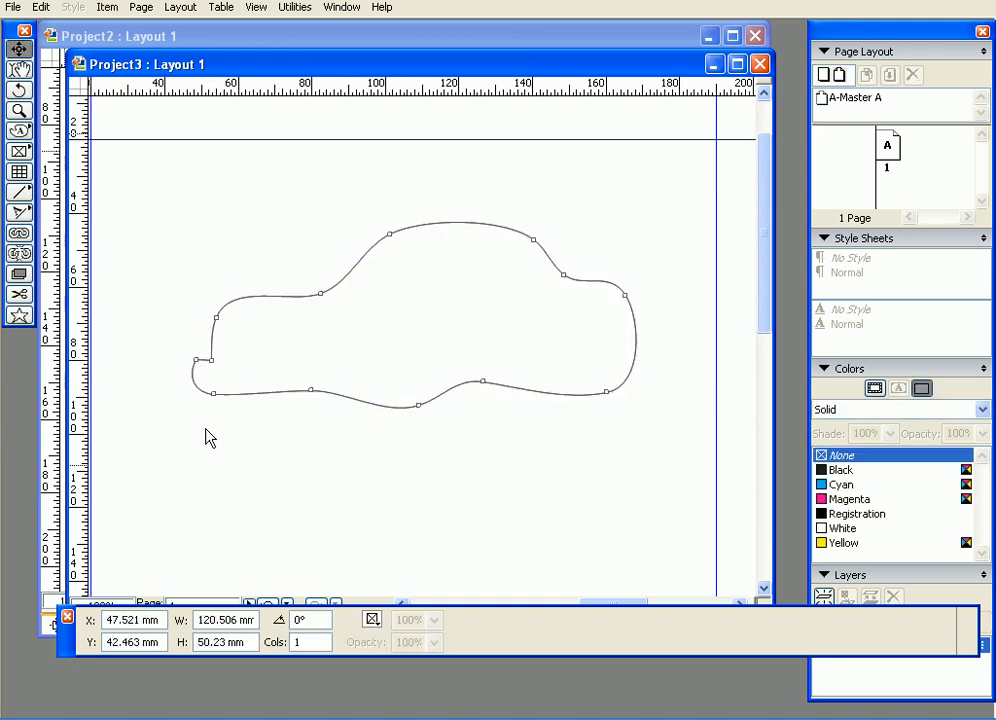
key("Delete")
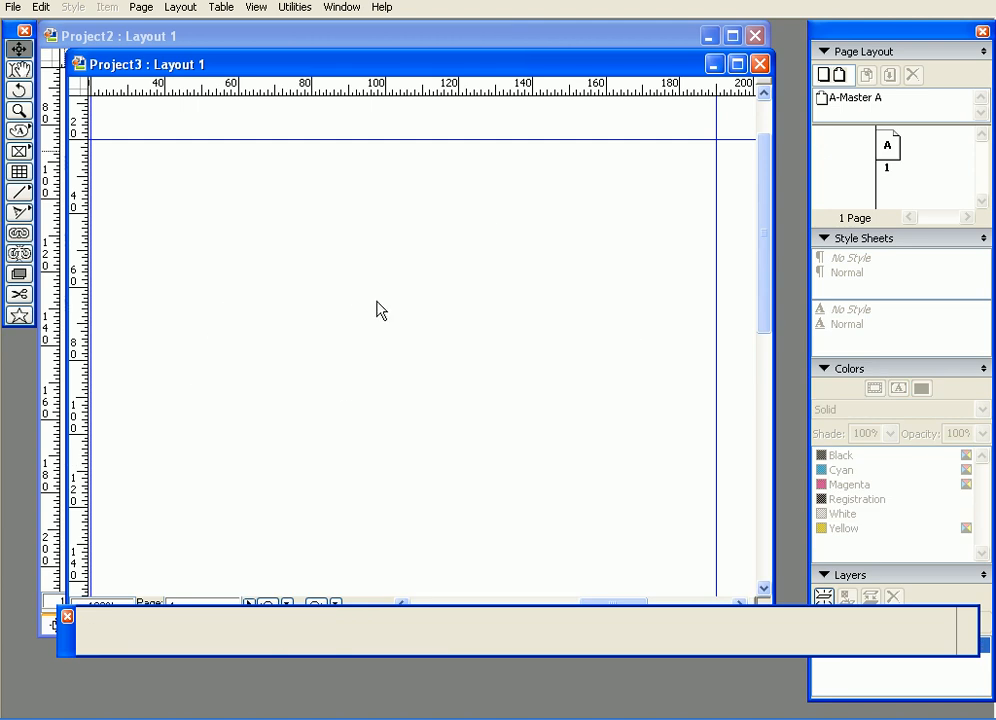
Draw a heart-shaped freehand text box about 51 mm wide and 54 mm high and move its notch point slightly, undoing a trial point deletion.
left_click(19, 130)
mouse_move(347, 317)
left_mouse_down()
mouse_move(337, 284)
mouse_move(279, 266)
mouse_move(252, 306)
mouse_move(255, 358)
mouse_move(284, 414)
mouse_move(346, 459)
mouse_move(399, 413)
mouse_move(434, 349)
mouse_move(434, 286)
mouse_move(407, 264)
mouse_move(380, 268)
mouse_move(343, 318)
left_mouse_up()
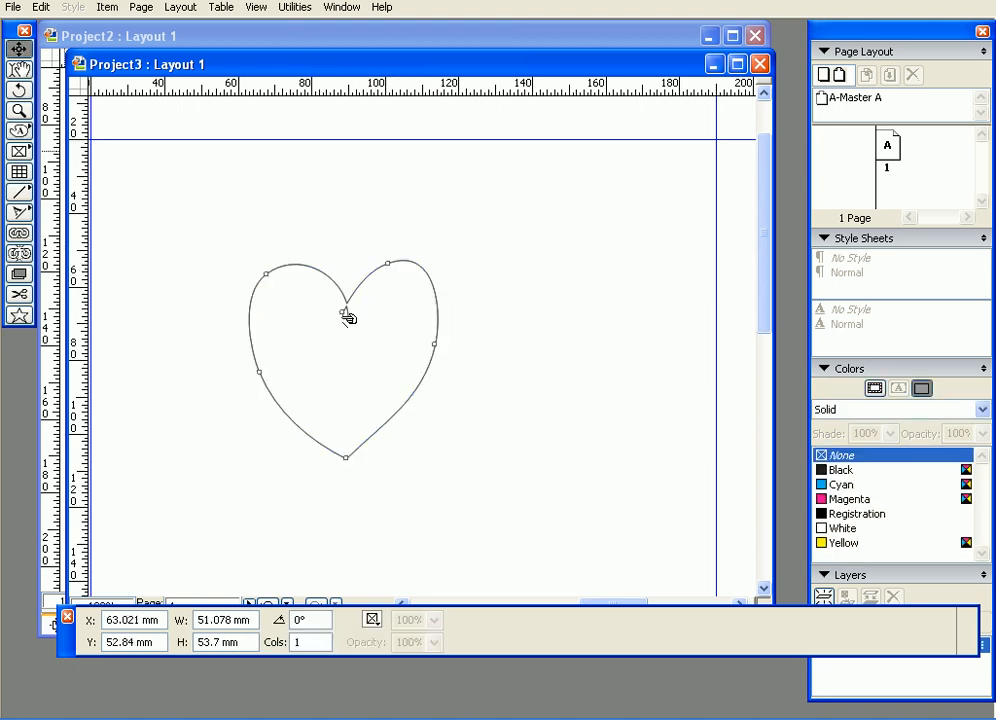
left_click_drag(343, 312, 348, 318)
left_click(349, 320, "alt")
key("ctrl+z")
Refine the heart by moving its right, bottom and upper-left points and adjusting the bottom point's handle, and delete the finished heart.
left_click_drag(437, 345, 456, 348)
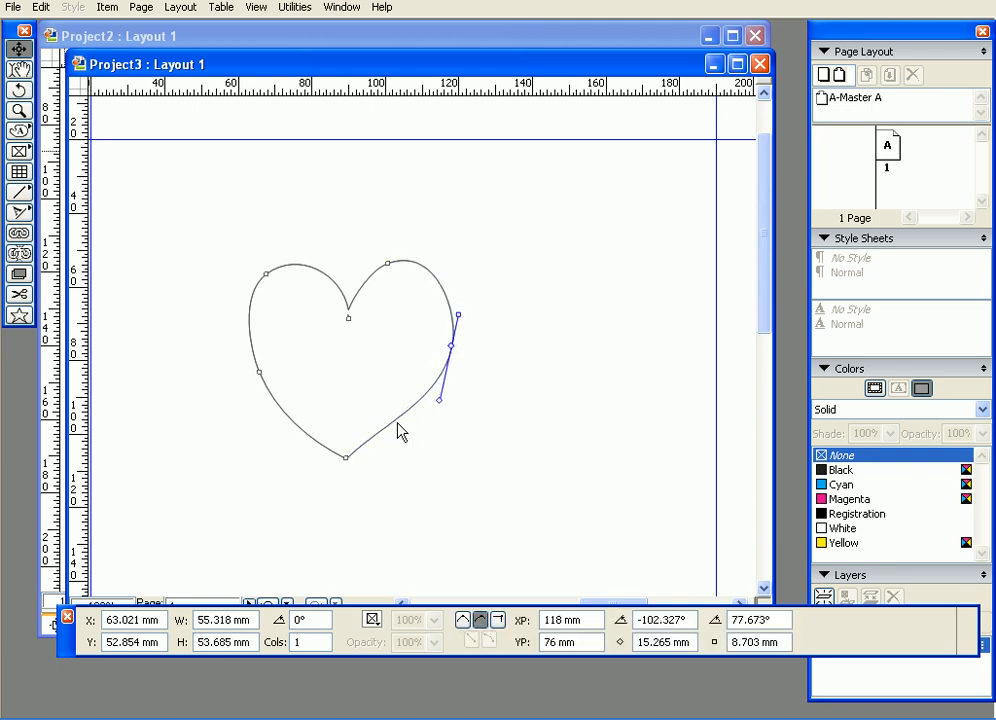
left_click_drag(351, 461, 322, 445)
left_click(322, 452)
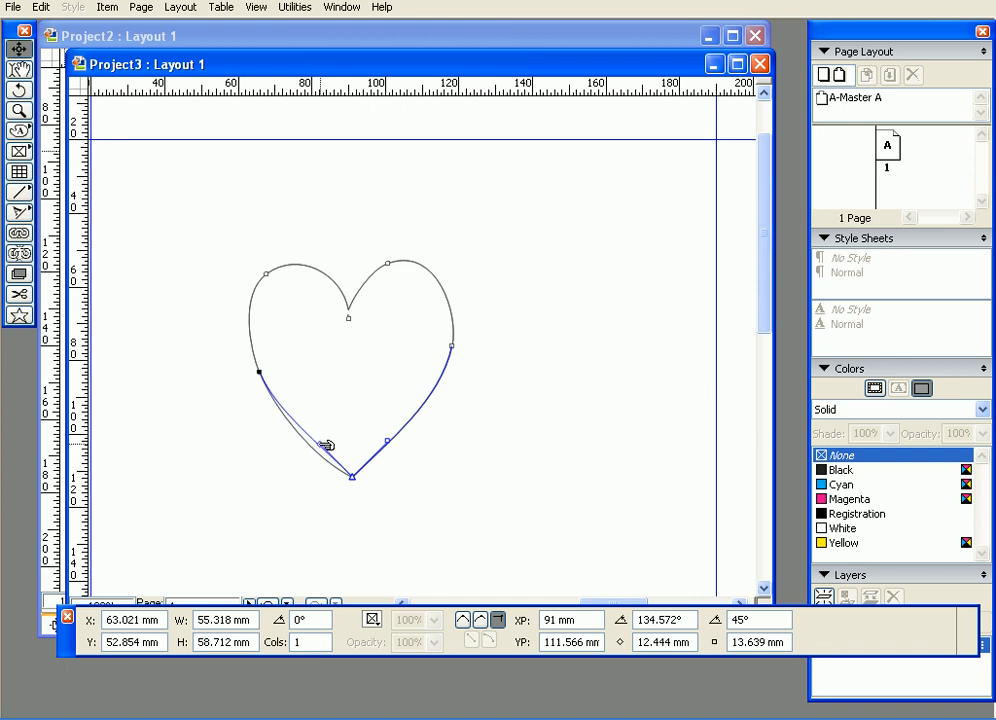
mouse_move(268, 275)
left_mouse_down()
mouse_move(276, 271)
mouse_move(264, 271)
left_mouse_up()
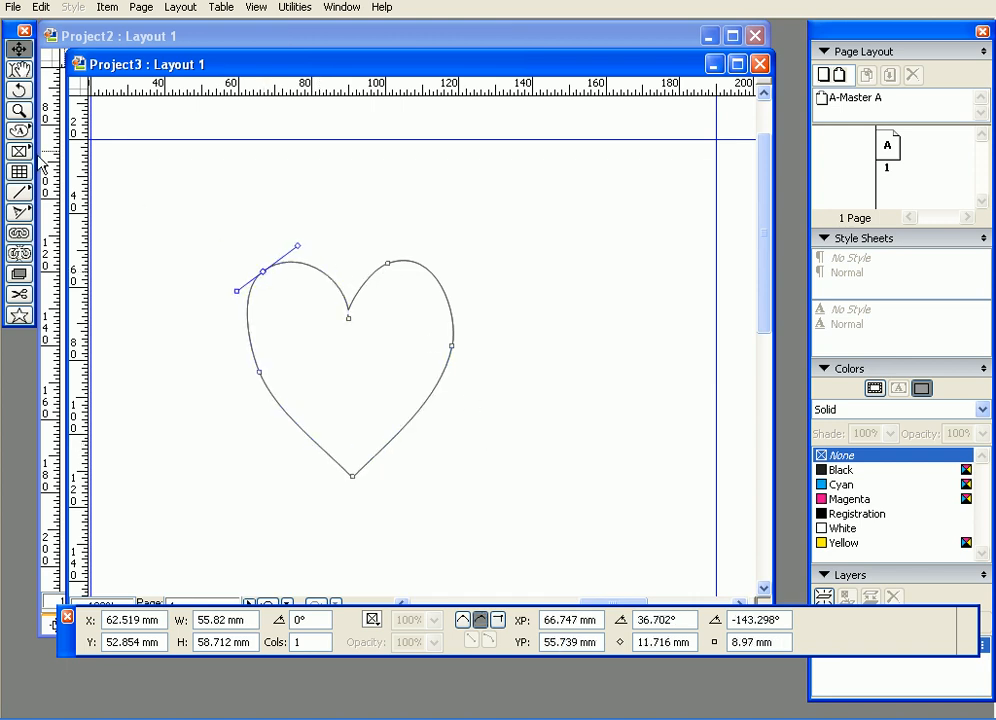
left_click_drag(210, 212, 487, 491)
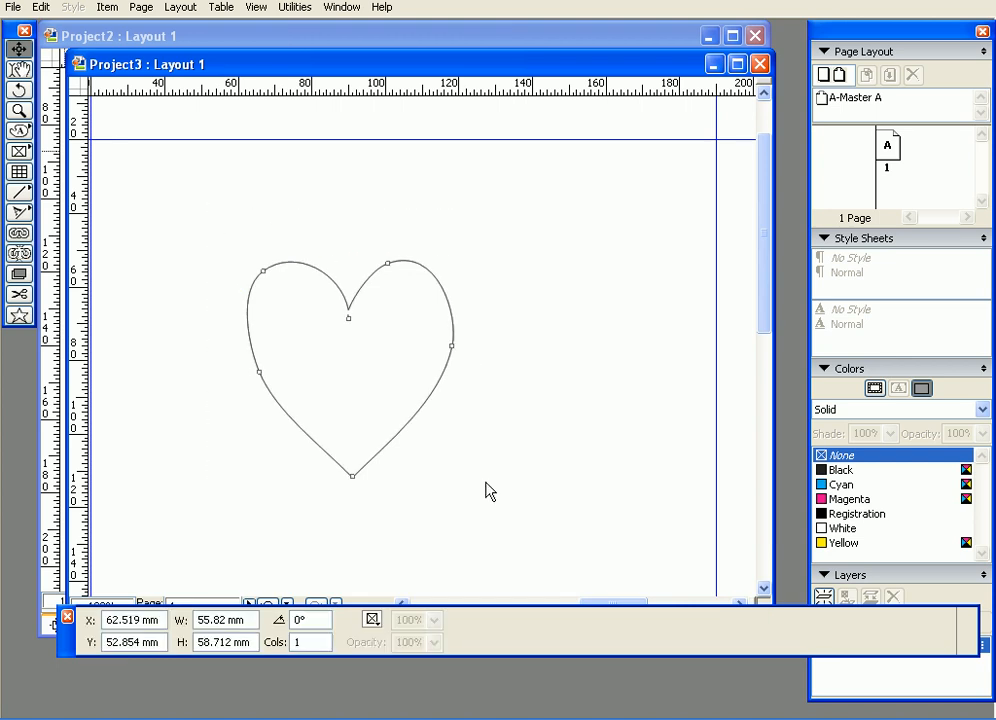
key("Delete")
Start a car outline with the Bézier Text Box tool, placing straight segments for the left end, hood, windscreen and roof.
left_click_drag(18, 130, 196, 134)
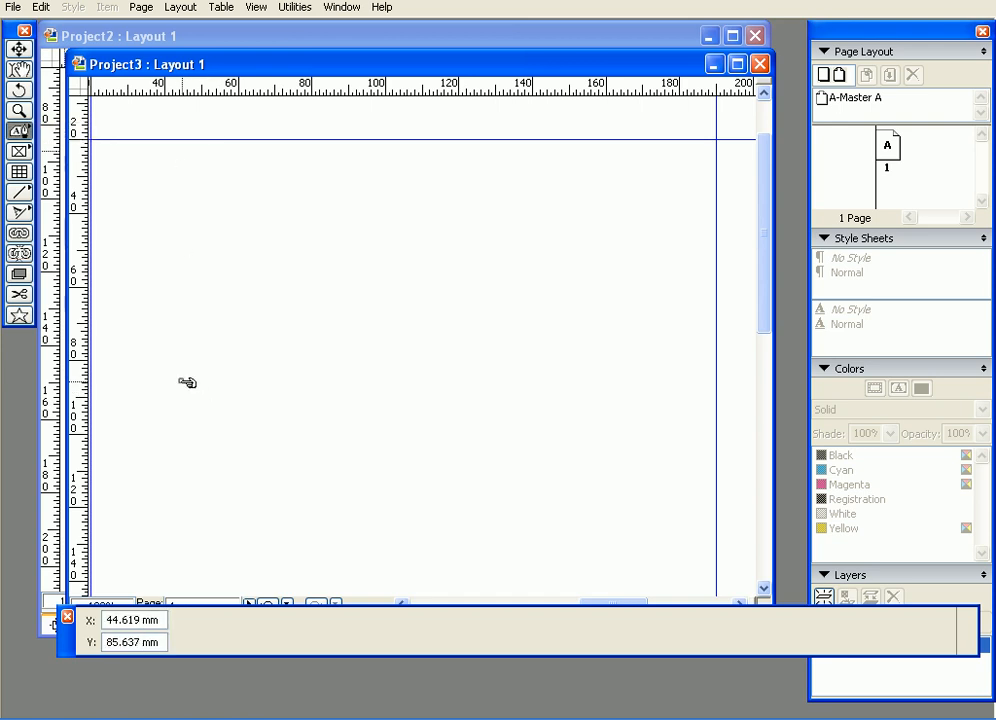
left_click(181, 380)
left_click(186, 328)
left_click(329, 320)
left_click(346, 271)
left_click(507, 260)
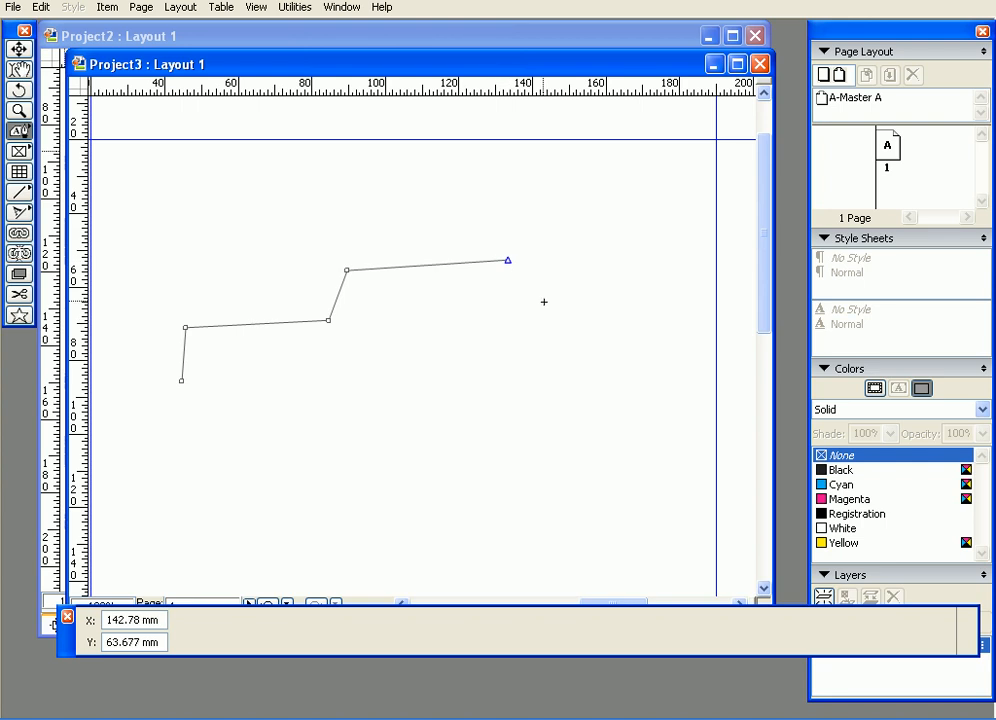
Continue the car outline with a curved slope down from the roof, a flat deck, a small bumper step and the lower right edge.
left_click_drag(569, 289, 595, 316)
left_click(604, 316)
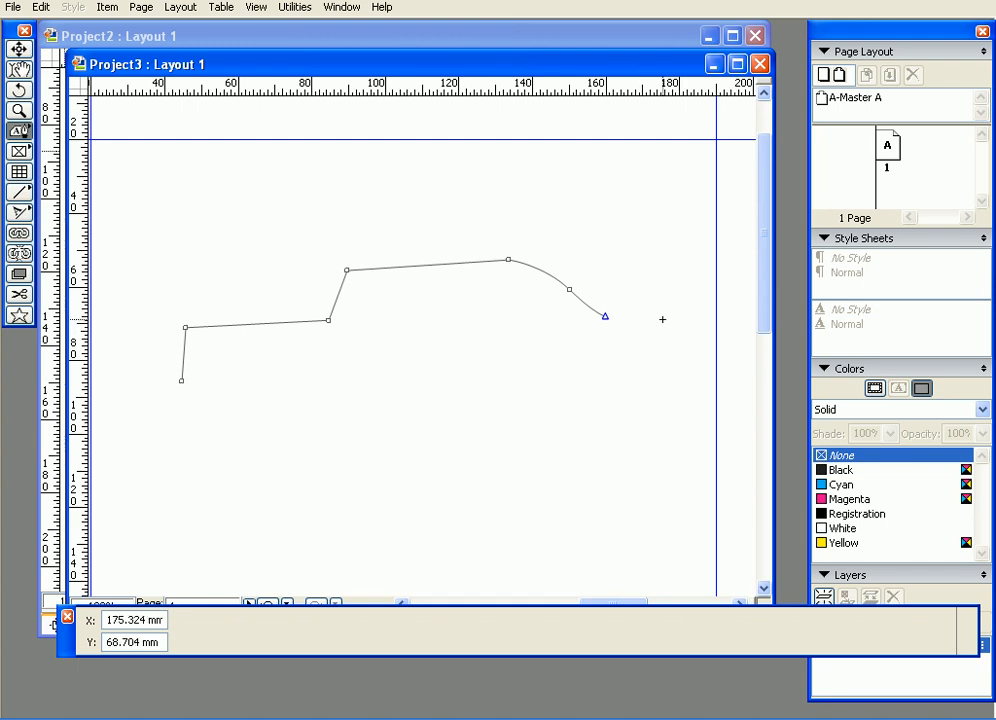
left_click(674, 319)
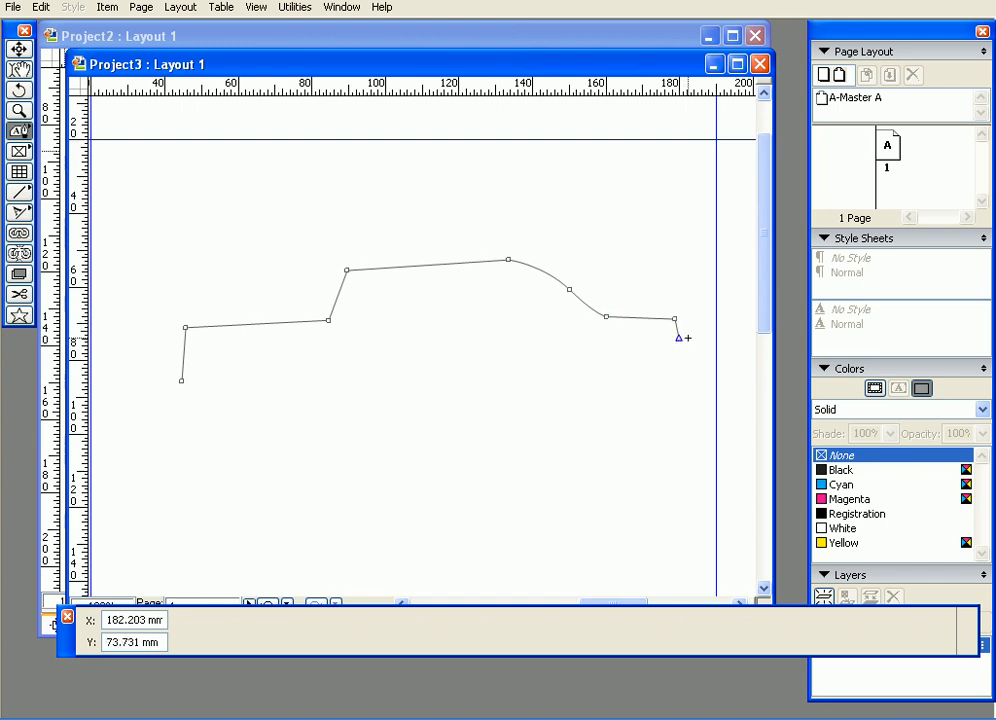
left_click(687, 338)
left_click(673, 372)
left_click(677, 426)
left_click(579, 431)
Add the curved right wheel arch, the straight underside and the smaller curved left wheel arch to the car outline.
left_click_drag(511, 379, 443, 379)
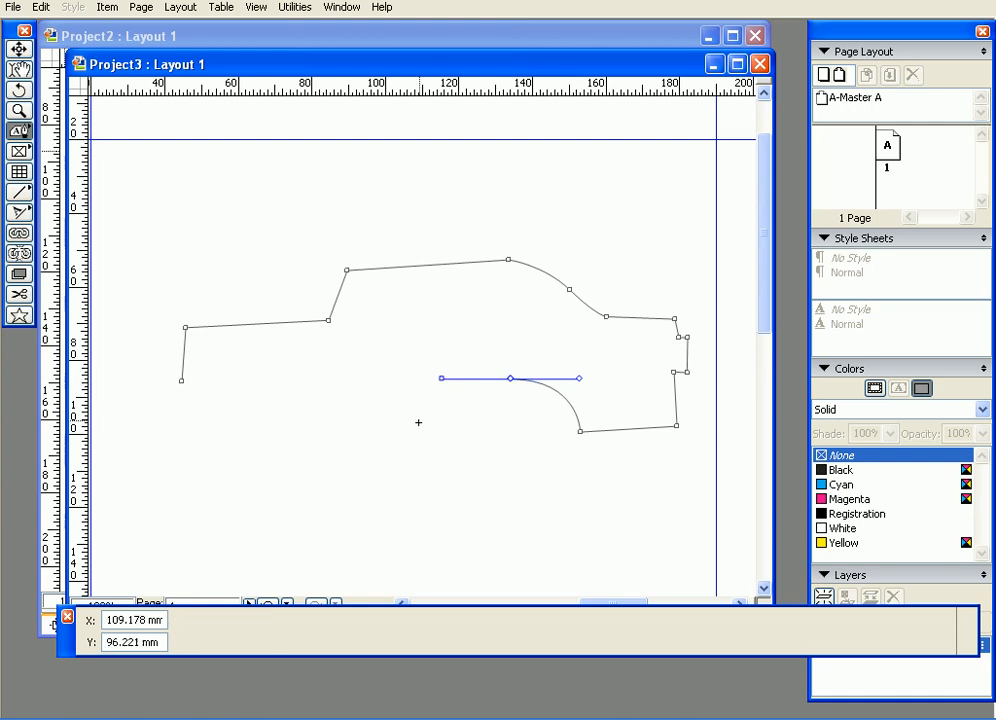
left_click(453, 440)
left_click(318, 443)
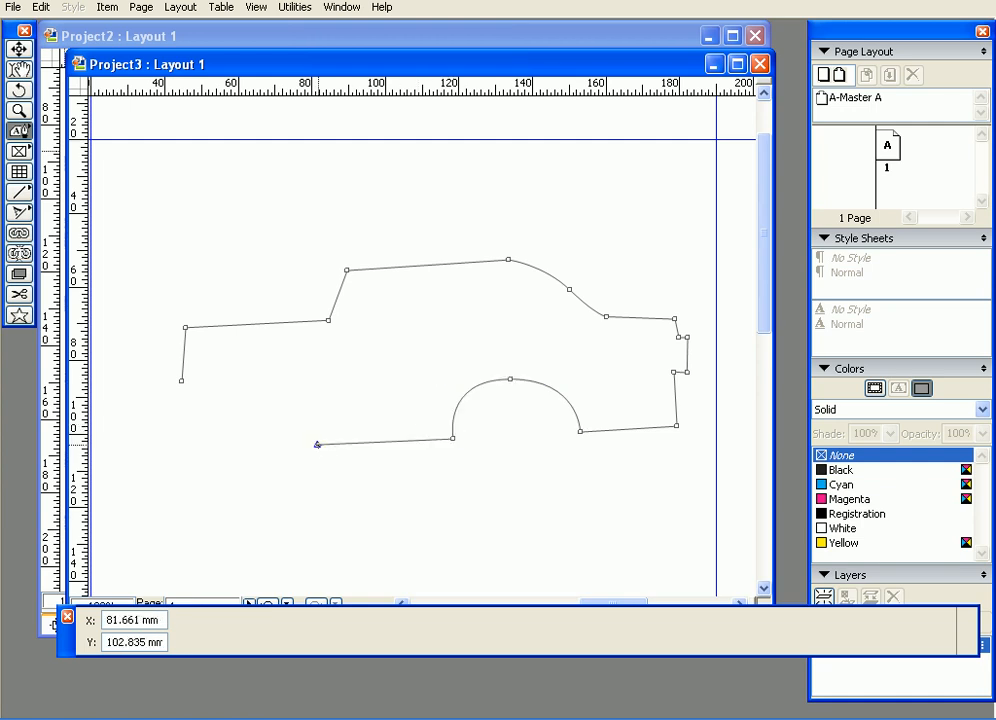
left_click_drag(266, 404, 220, 406)
left_click(226, 449)
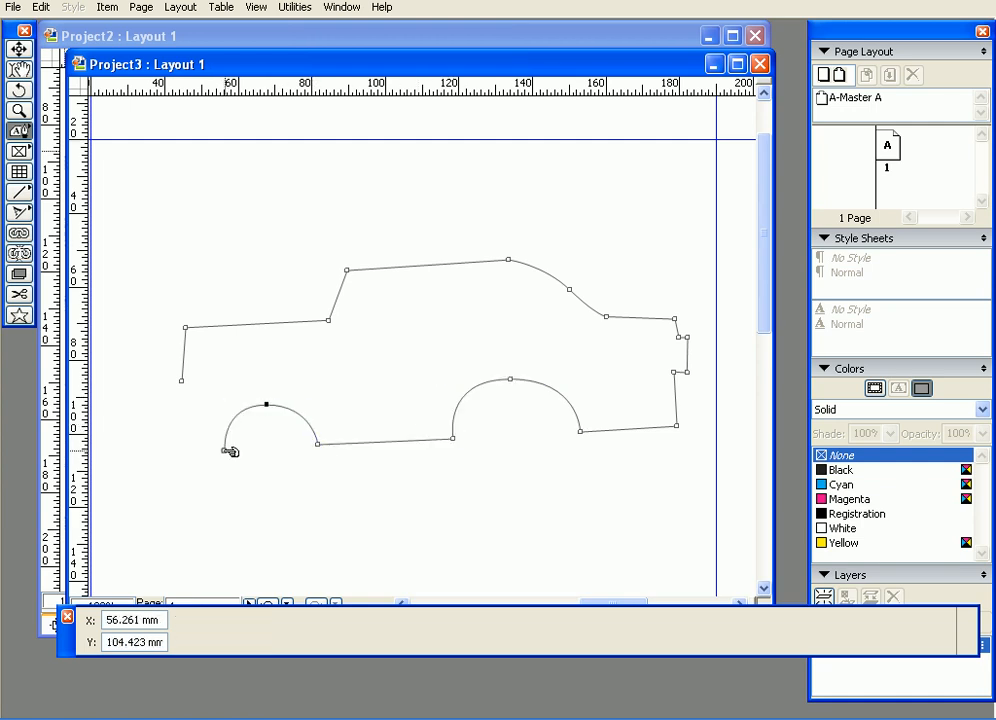
Add the car's lower left corner and close the outline at its starting point, making a box about 144 mm wide and 52 mm high.
left_click(167, 451)
left_click(159, 404)
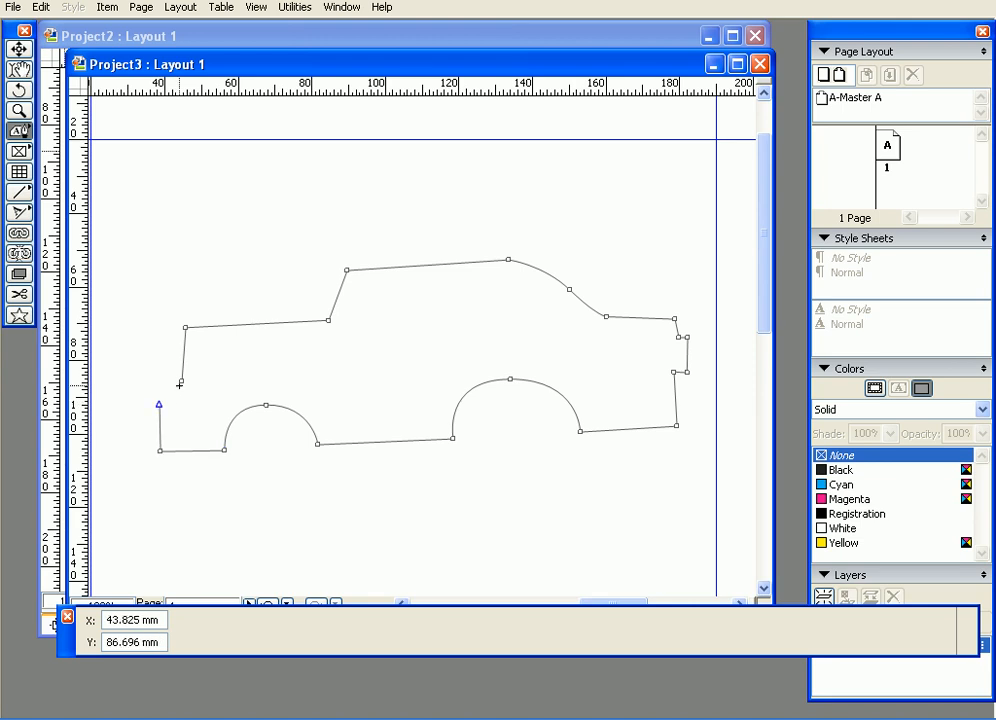
left_click(181, 380)
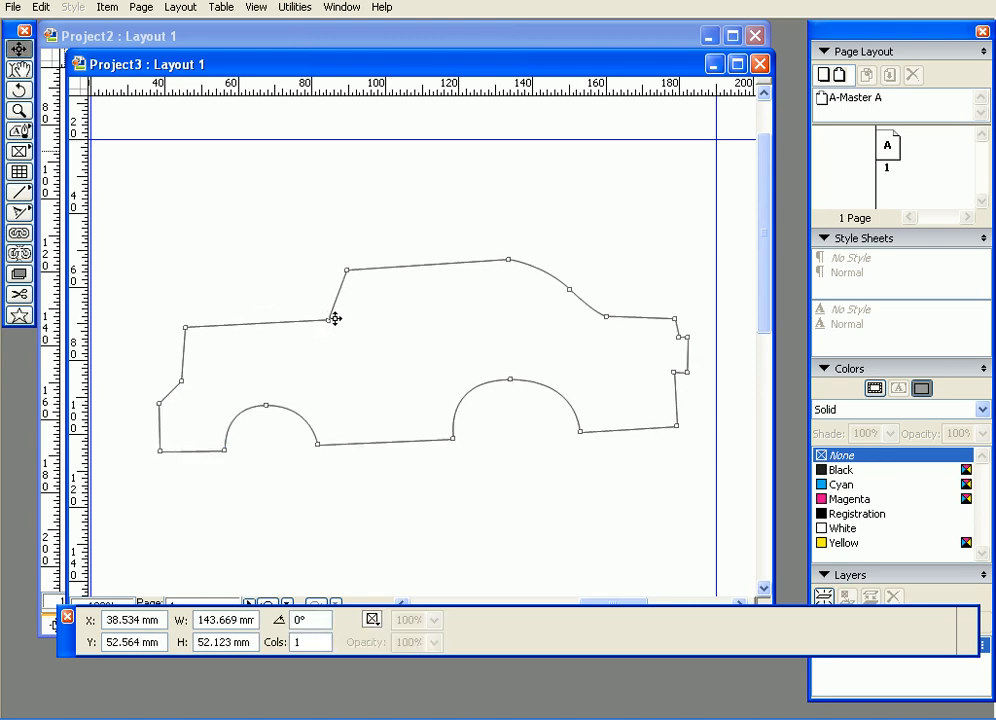
Lower the windscreen base and the hood's front corner point on the car outline so the hood runs level.
left_click_drag(334, 322, 335, 343)
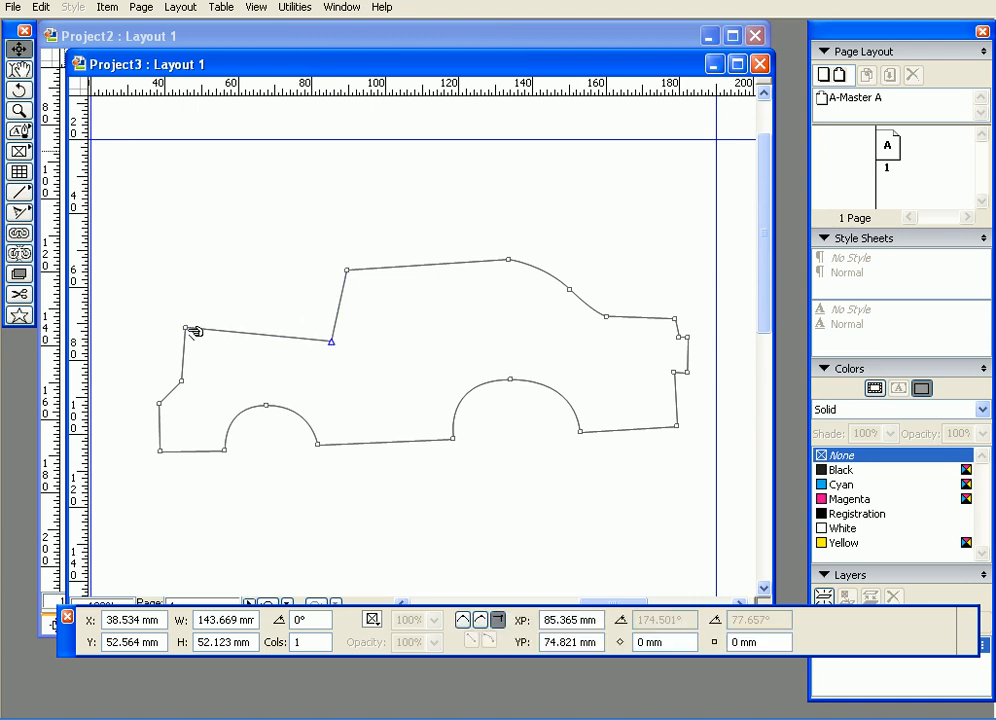
mouse_move(193, 334)
left_mouse_down()
mouse_move(194, 354)
mouse_move(191, 346)
left_mouse_up()
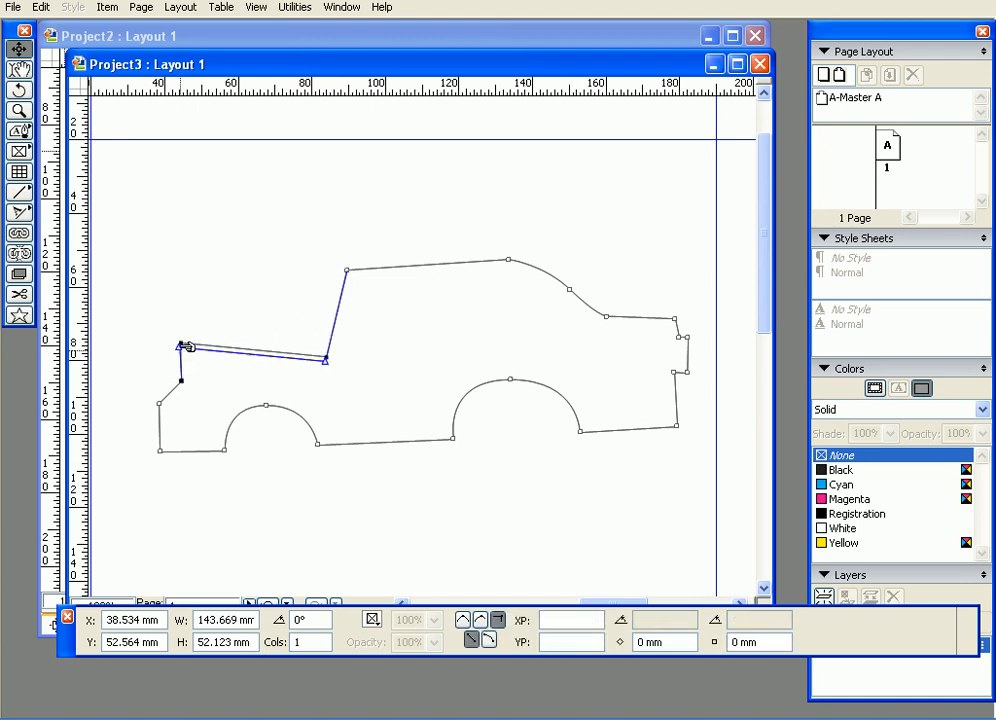
left_click(307, 333)
left_click(187, 345)
left_click_drag(187, 345, 182, 357)
left_click(309, 262)
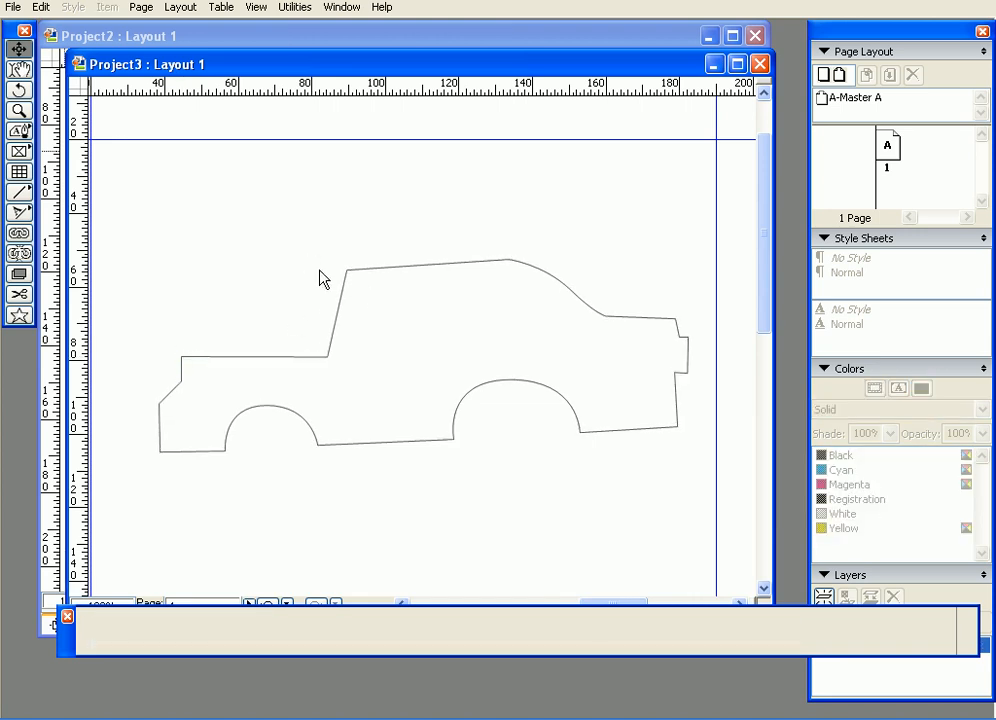
Reshape the car's cabin by moving the roof's front and rear points, giving a nearly level roof and a straight rear slope.
mouse_move(355, 278)
left_mouse_down()
mouse_move(371, 287)
mouse_move(351, 278)
mouse_move(365, 299)
left_mouse_up()
left_click_drag(519, 263, 615, 322)
left_click_drag(362, 296, 361, 267)
left_click_drag(522, 291, 519, 270)
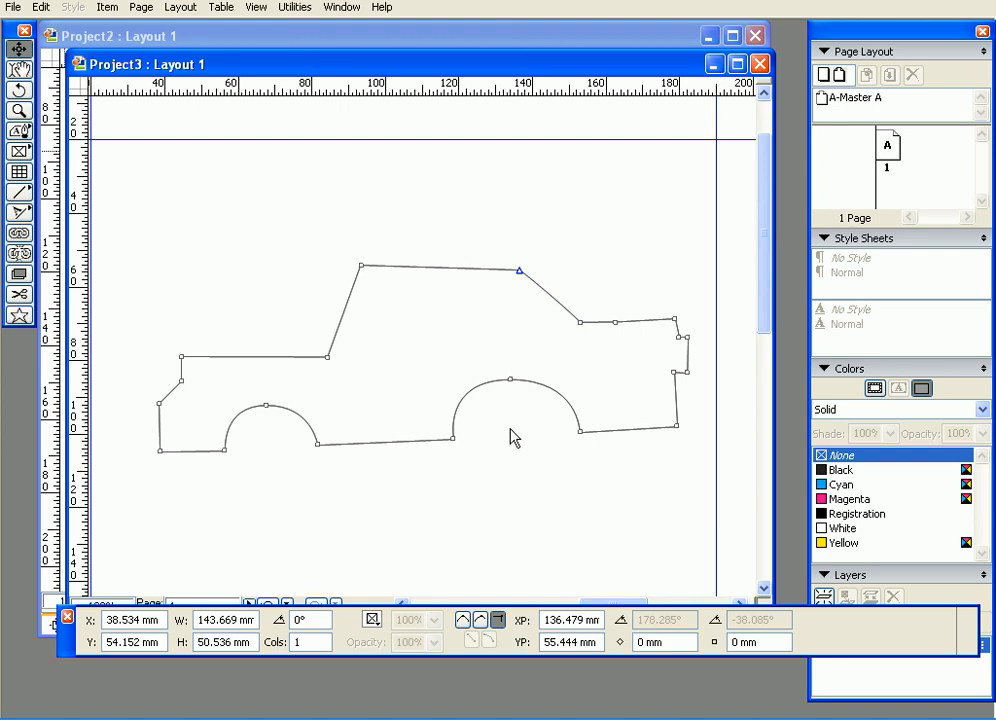
left_click(515, 440)
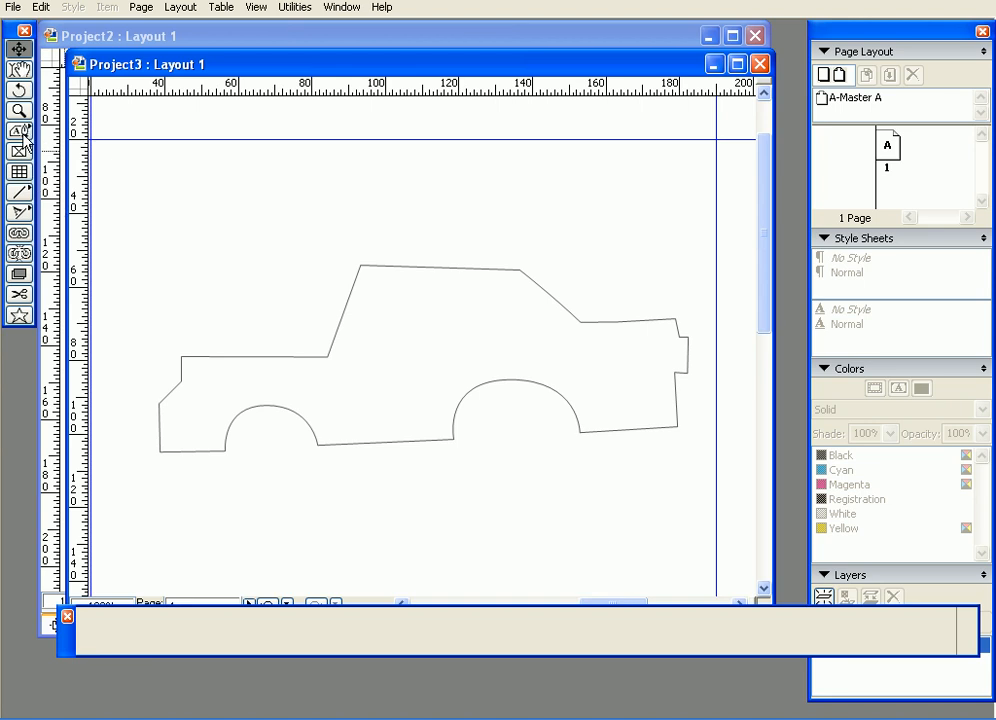
Draw a circular front wheel under the smaller arch with the Oval Text Box tool and widen that arch's outer corner around it.
left_click_drag(20, 134, 148, 137)
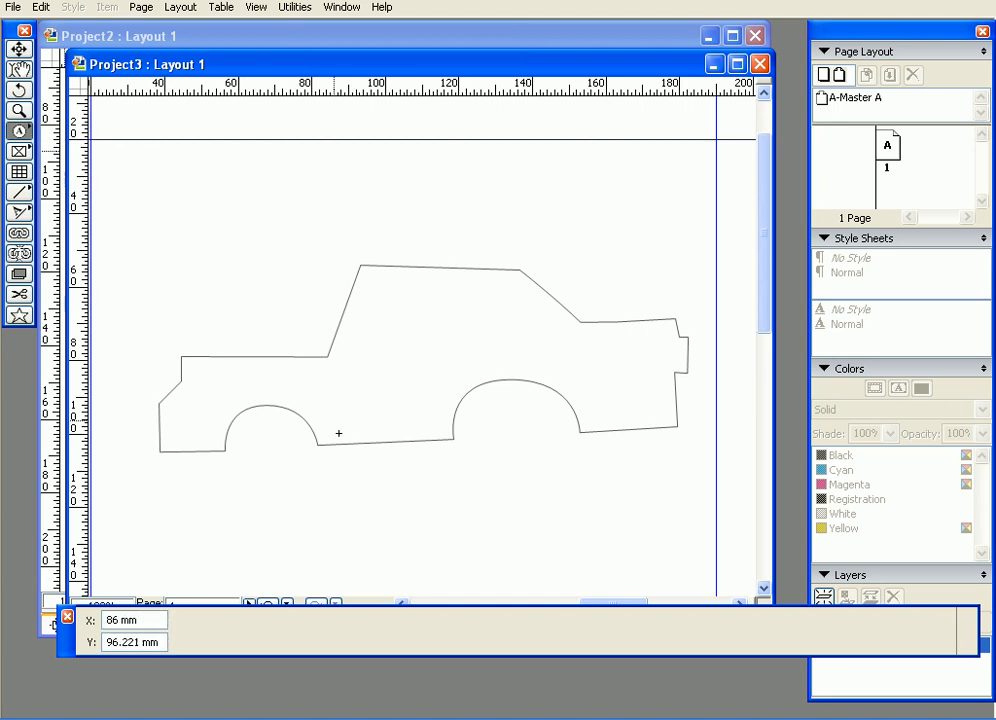
mouse_move(238, 423)
left_mouse_down()
mouse_move(336, 520)
mouse_move(311, 513)
mouse_move(322, 511)
mouse_move(293, 469)
left_mouse_up()
left_click(205, 461)
left_click(228, 451)
left_click_drag(227, 451, 218, 450)
left_click(405, 482)
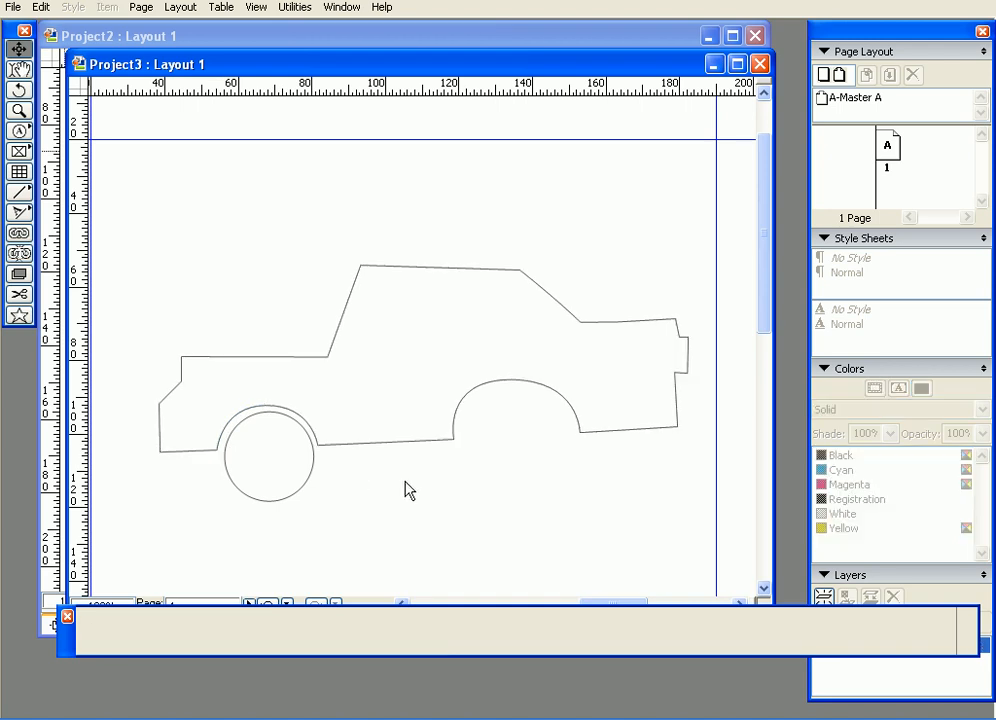
Draw a circular rear wheel text box about 28 mm across and move it under the larger arch to X 120 mm, Y 88 mm.
left_click(19, 130)
left_click_drag(469, 398, 573, 502)
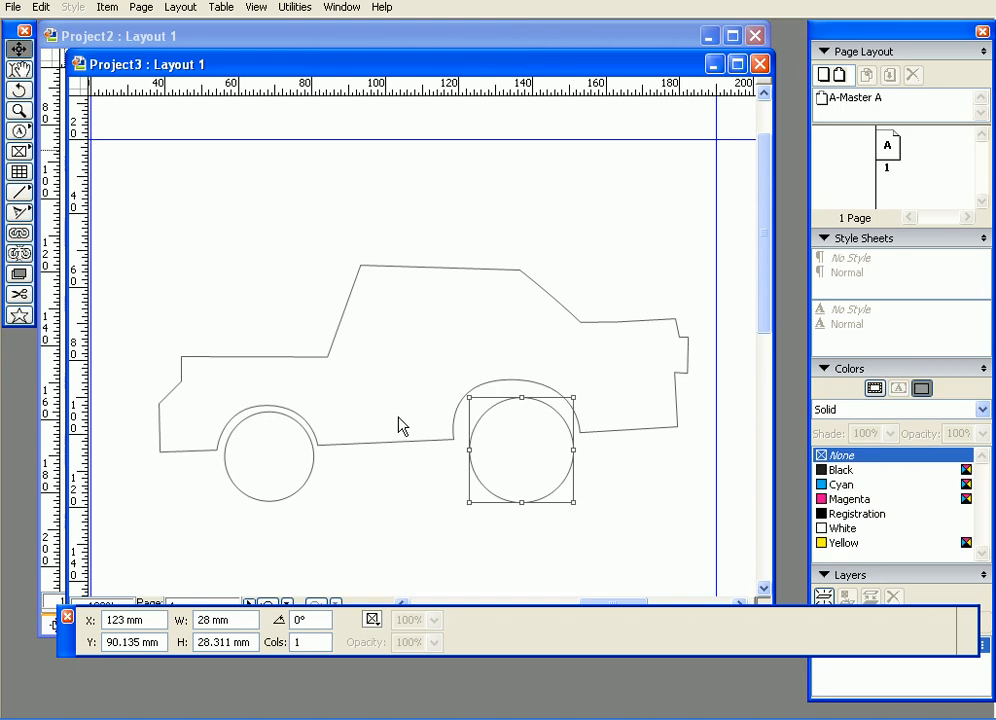
left_click_drag(498, 438, 487, 431)
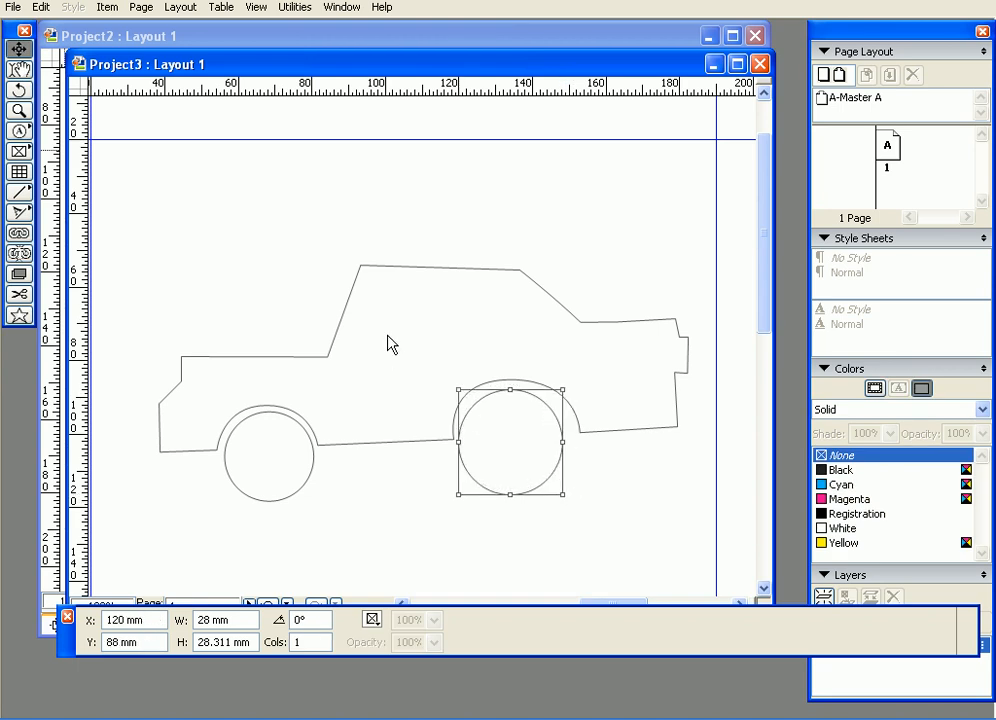
left_click(411, 268)
left_click(467, 187)
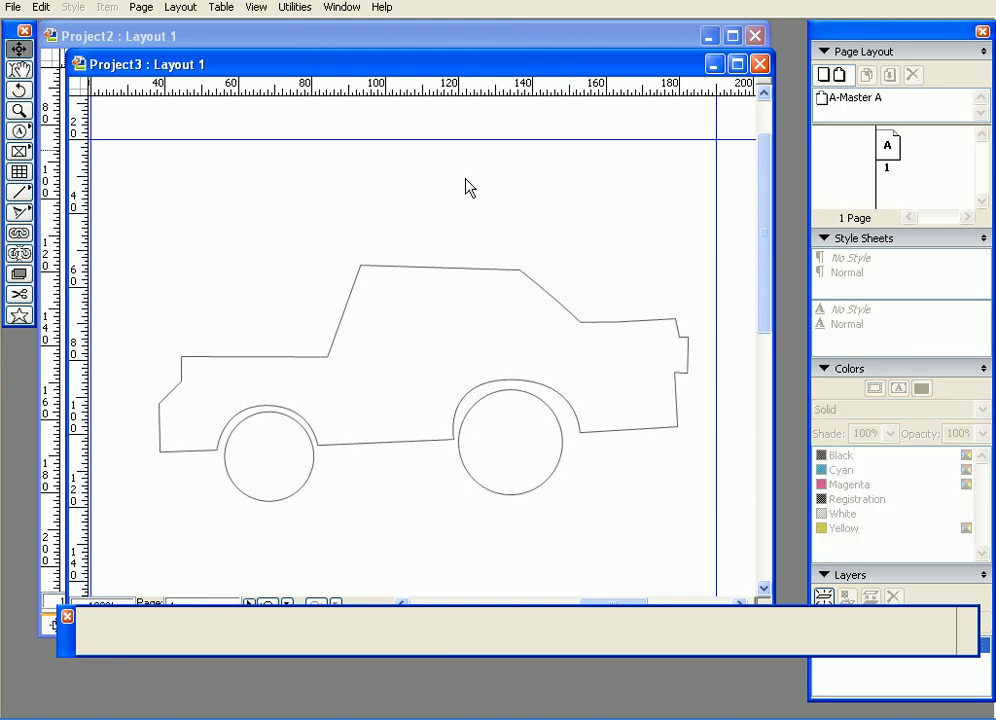
Move the larger wheel arch's forward corner point outward to X about 117 mm, widening the gap around the rear wheel.
left_click(452, 438)
left_click(452, 440)
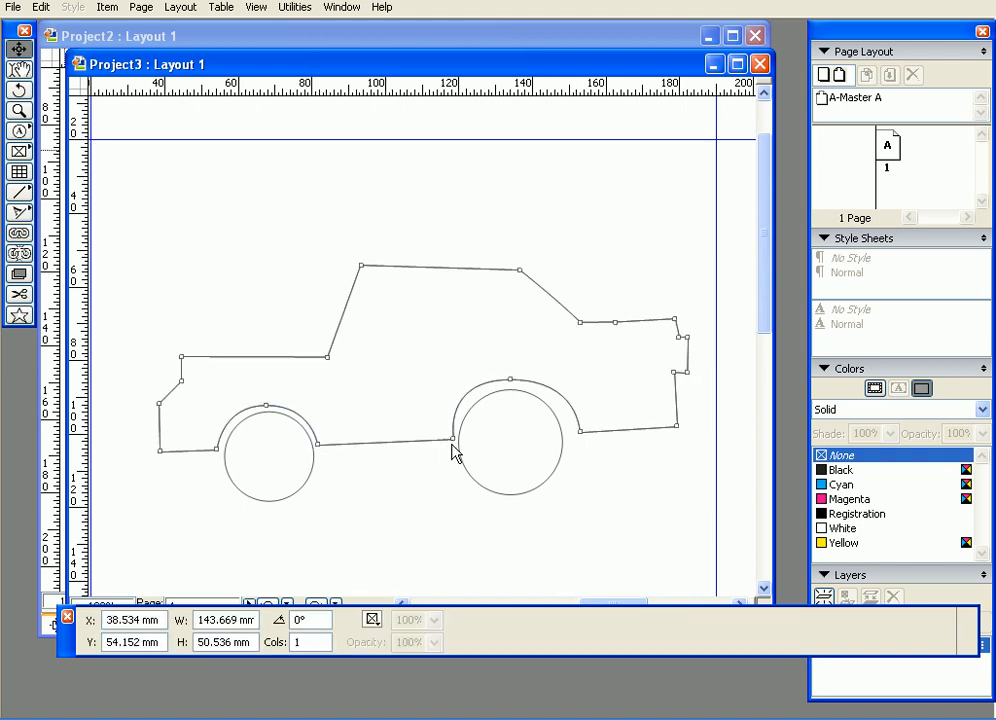
left_click(453, 440)
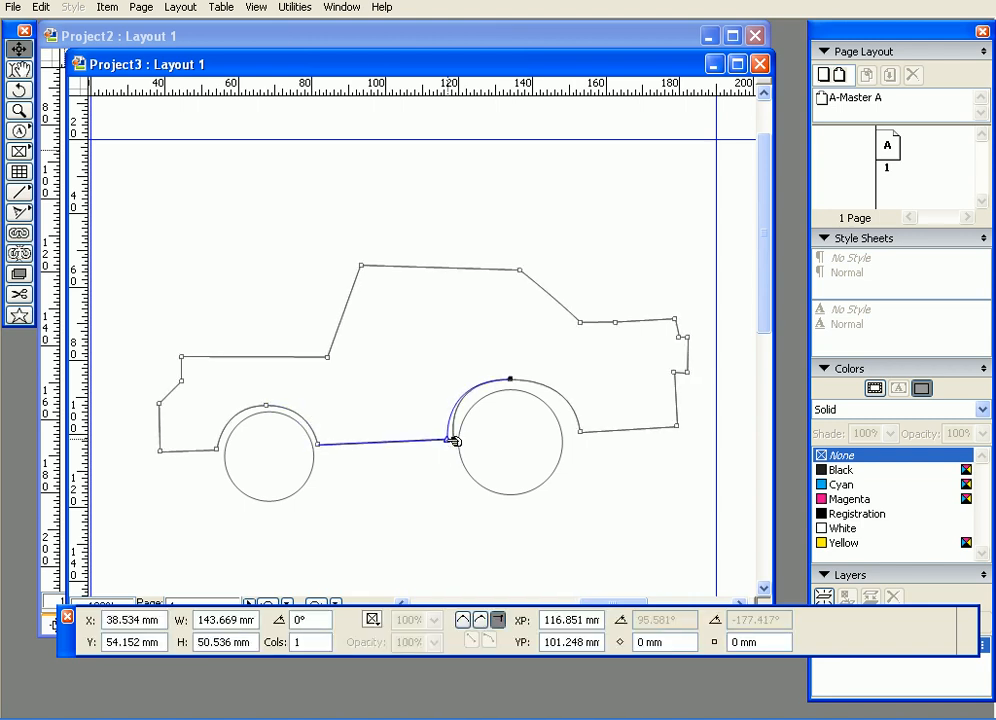
left_click(438, 478)
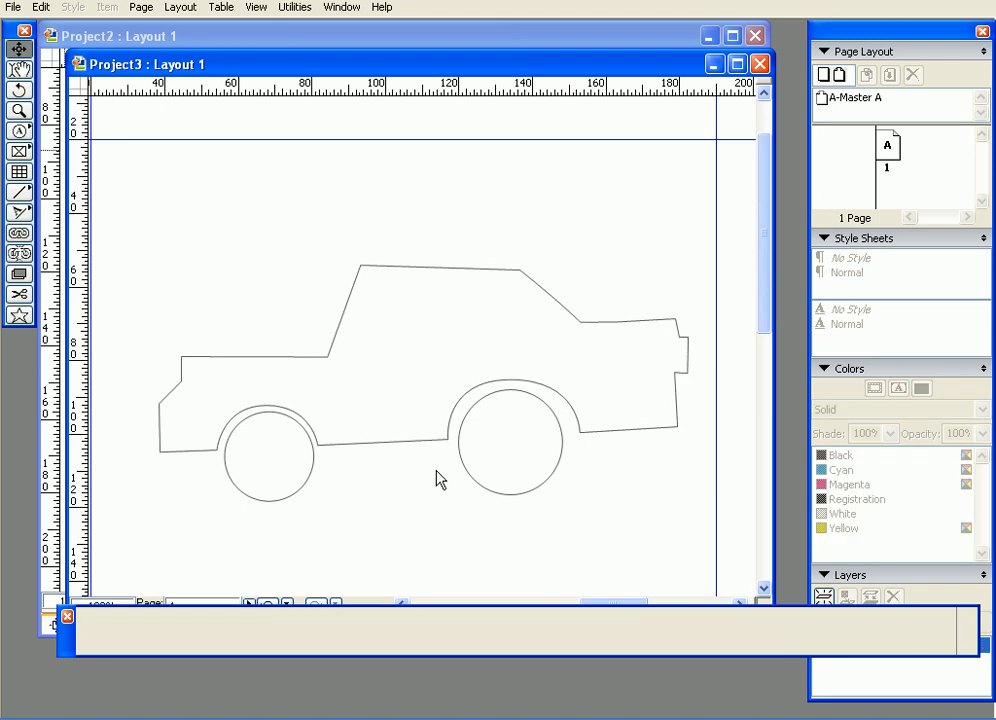
Select the car body and fill it with Cyan.
left_click(351, 302)
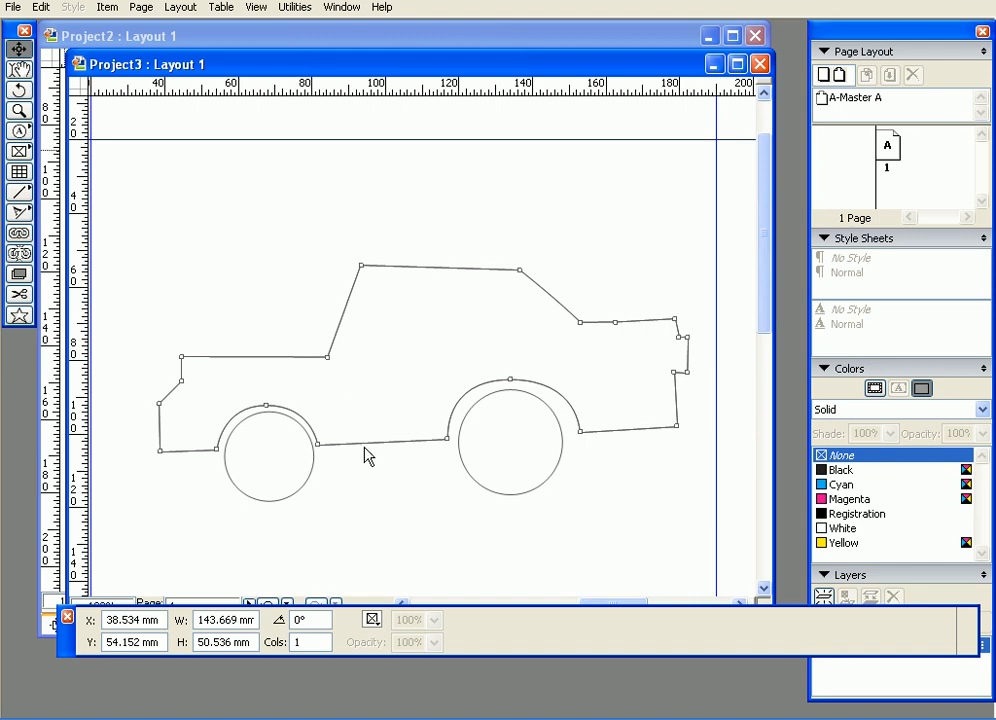
left_click(372, 620)
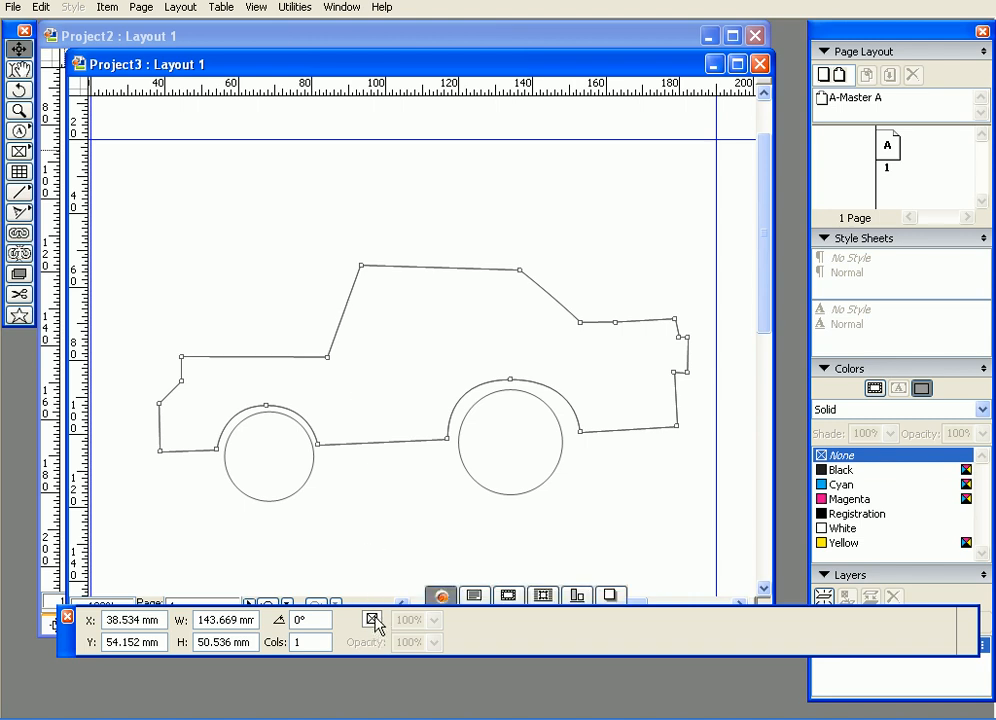
left_click(375, 623)
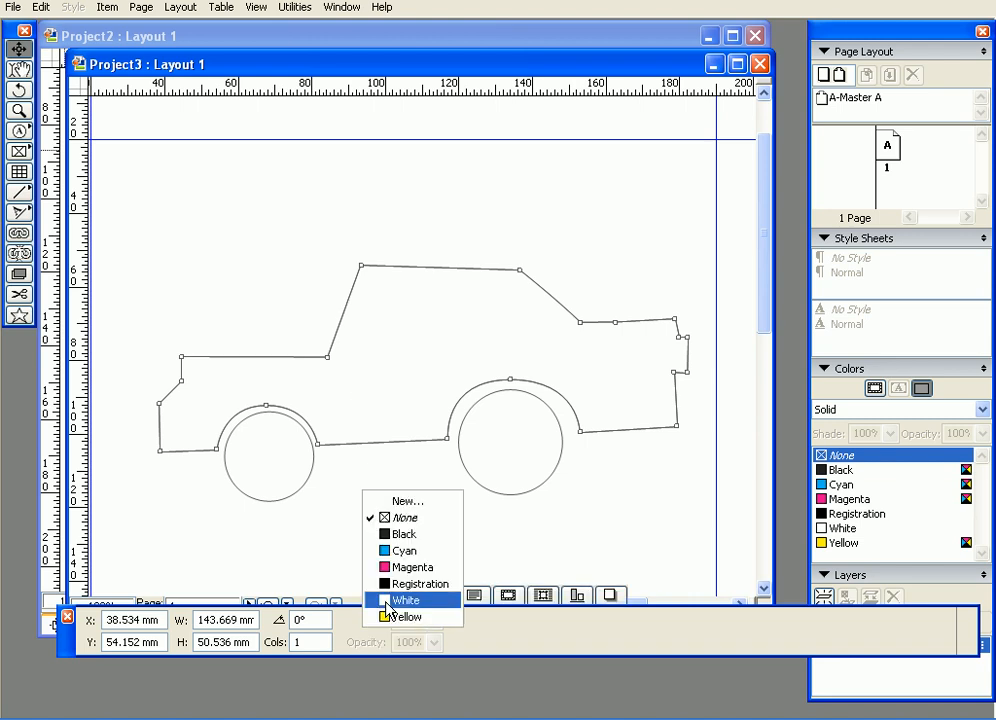
left_click(404, 551)
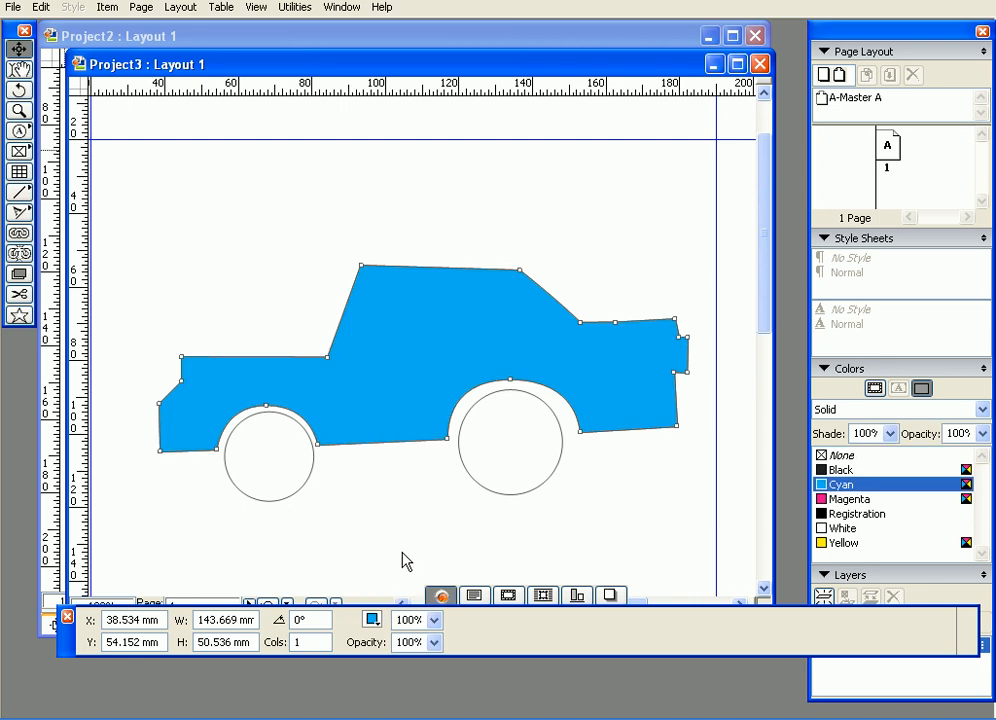
Create a CMYK orange-yellow named New Color (C 1.7%, M 15.7%, Y 87.5%, K 0%) as the car body's fill.
left_click(374, 624)
left_click(402, 501)
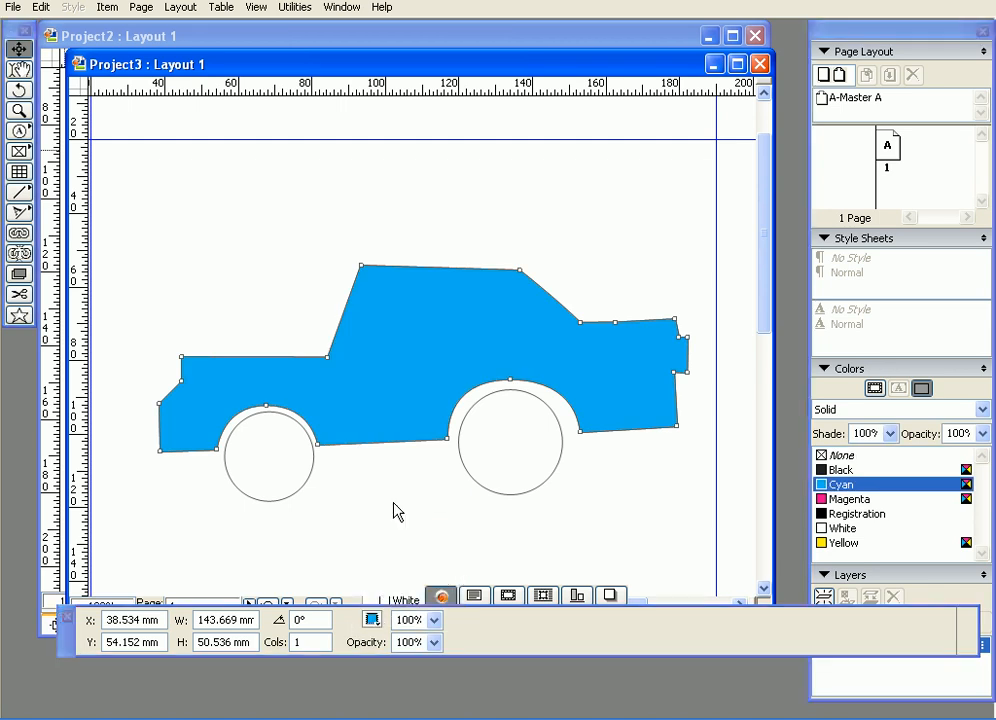
mouse_move(865, 316)
left_mouse_down()
mouse_move(847, 300)
mouse_move(874, 281)
left_mouse_up()
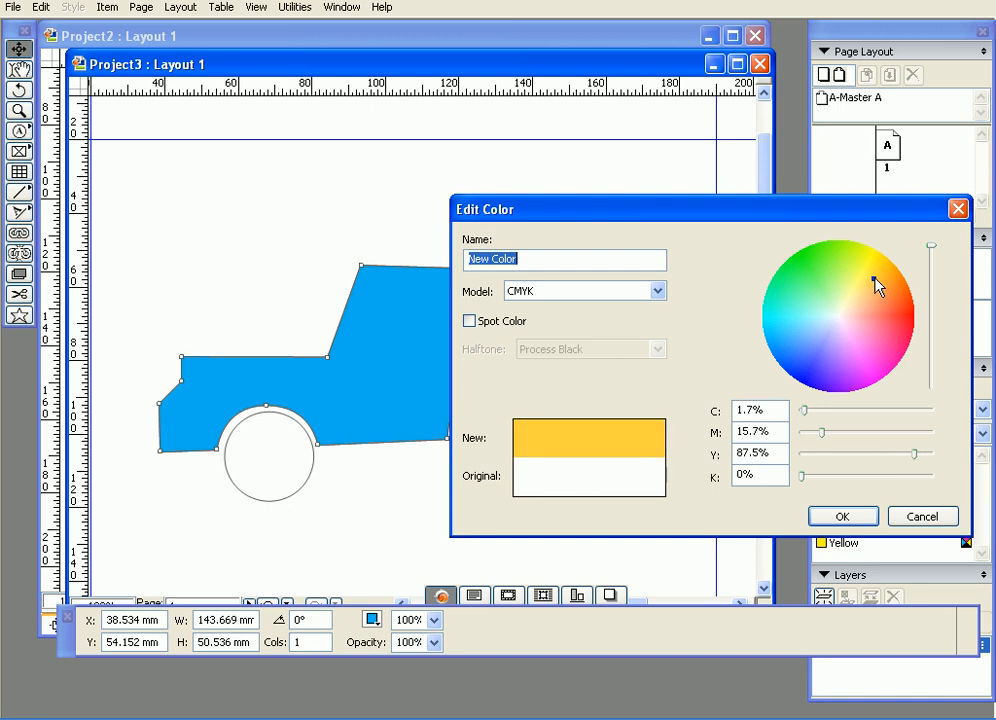
left_click(845, 517)
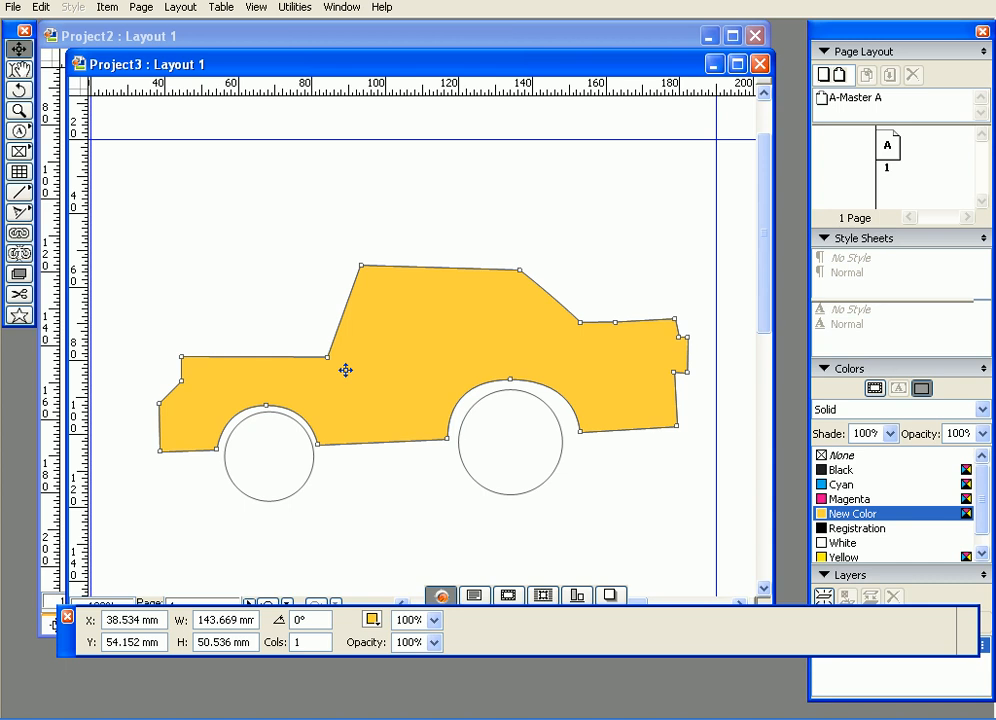
Open the car body's Modify settings for the box, keeping the car visible beside the dialog.
right_click(405, 302)
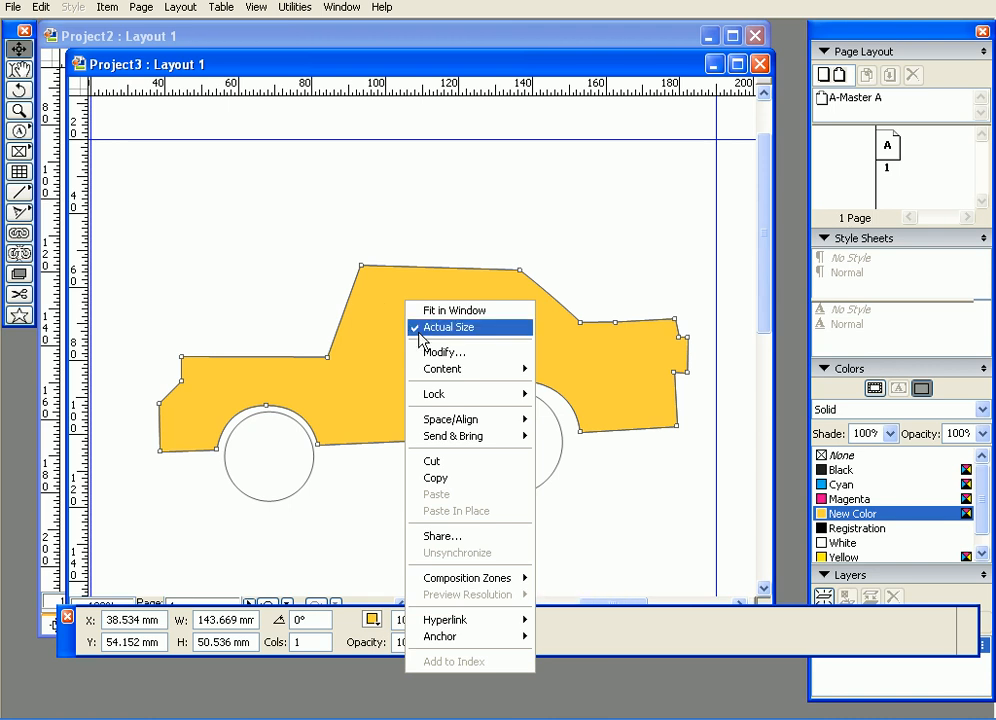
left_click(442, 353)
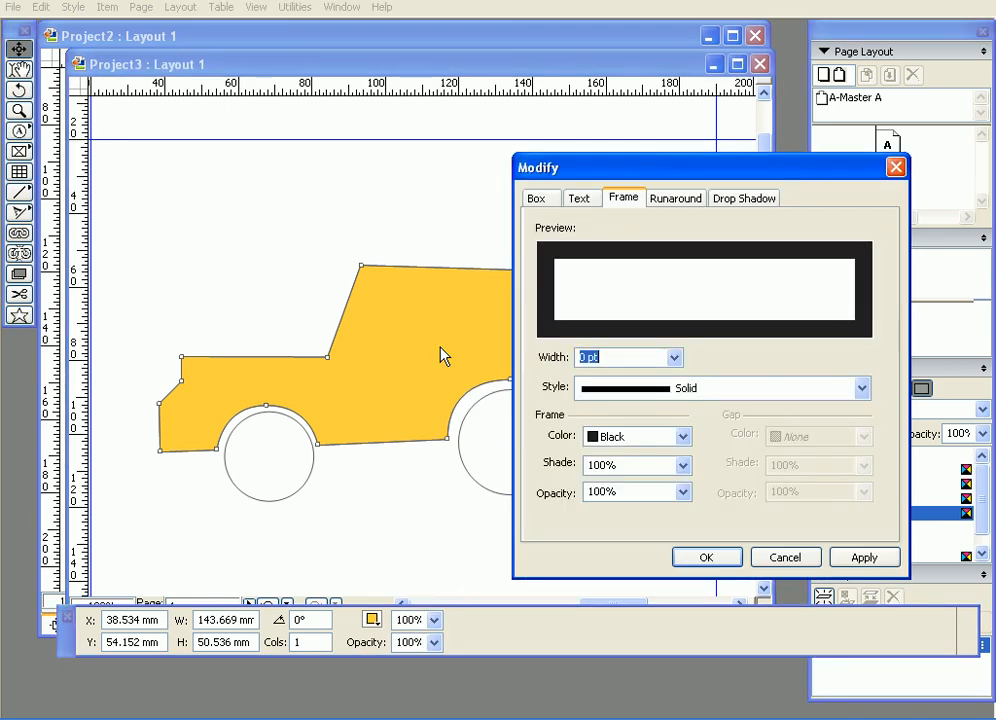
left_click_drag(725, 155, 819, 125)
left_click(629, 170)
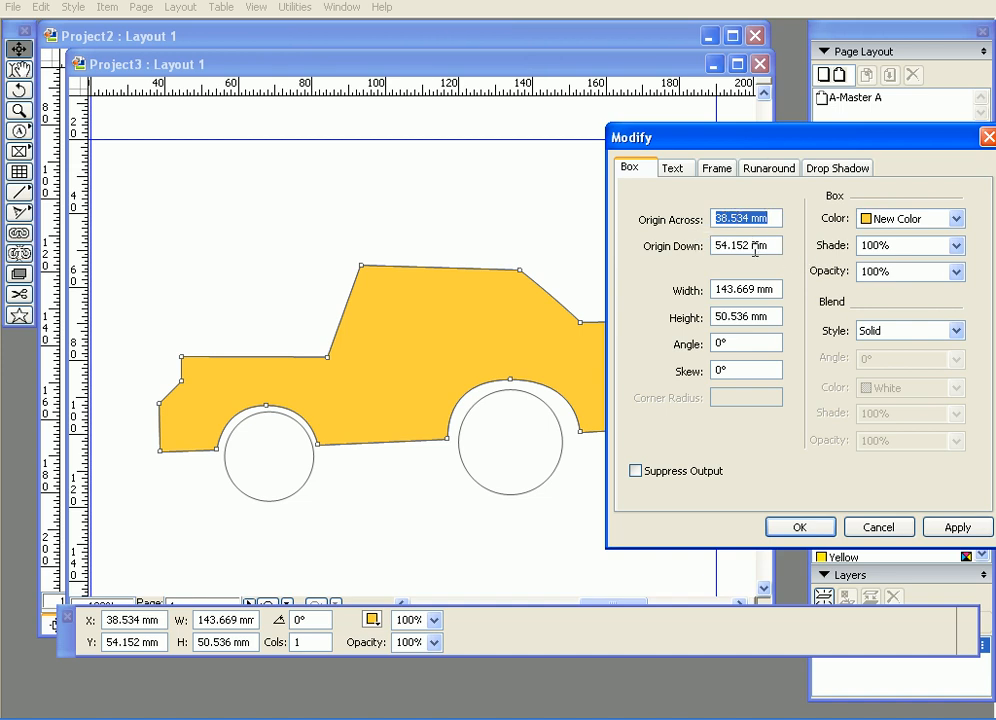
Apply a 45° rotation to the car body and return its angle to 0°.
left_click(740, 342)
left_click_drag(740, 342, 710, 342)
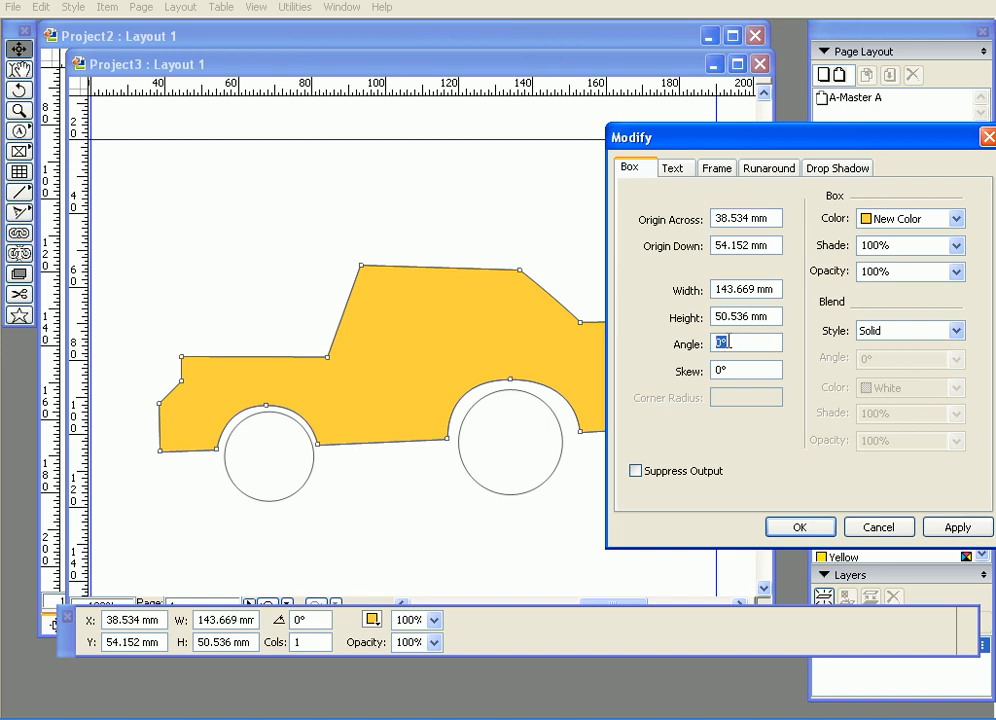
type("45")
left_click(952, 527)
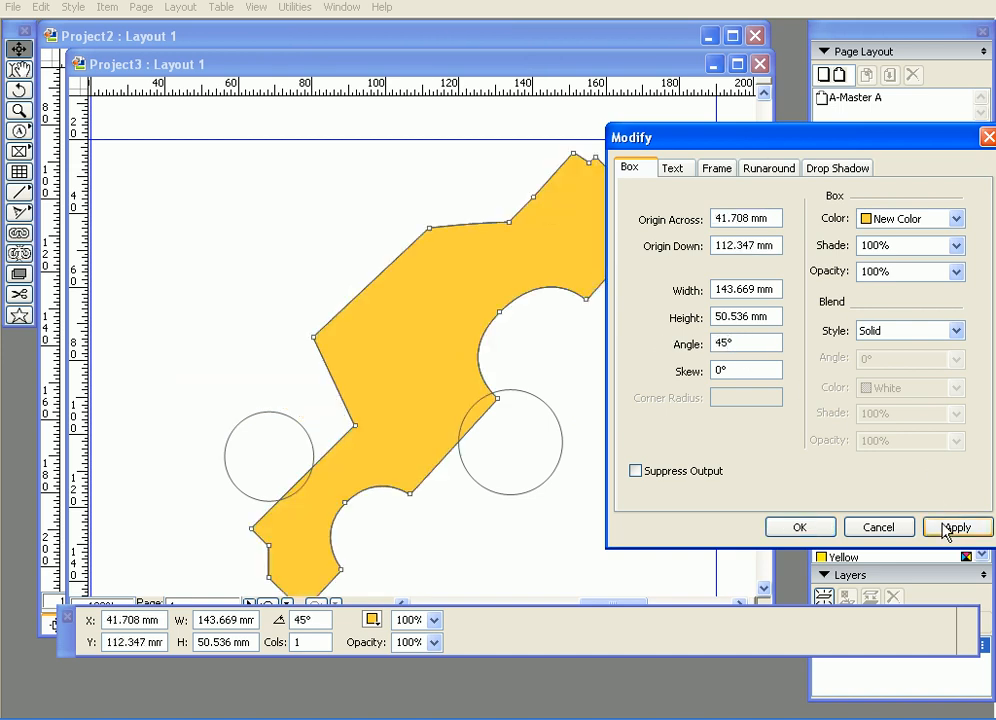
type("0")
left_click(952, 527)
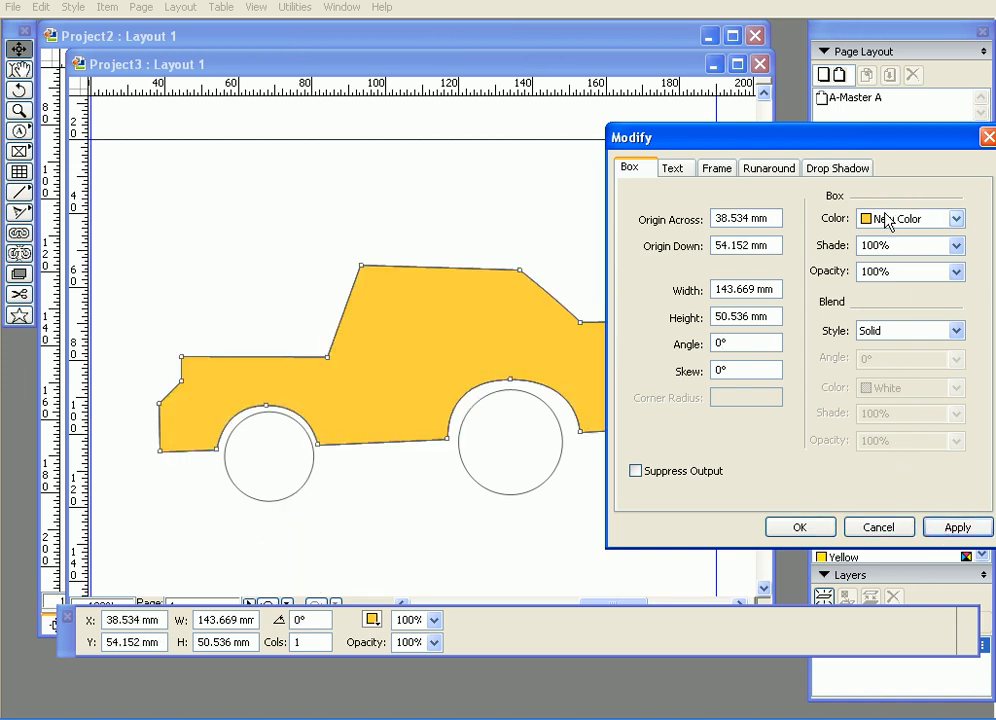
Apply a 54% shade to the car body's fill and set the shade back to 100%.
left_click_drag(845, 138, 835, 135)
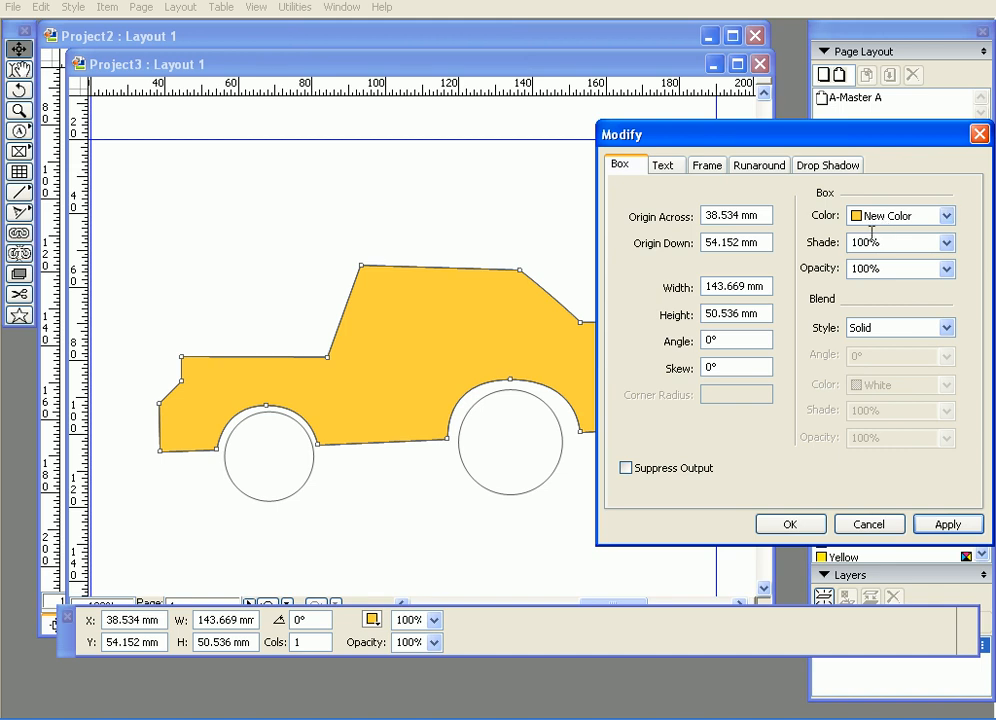
left_click(946, 243)
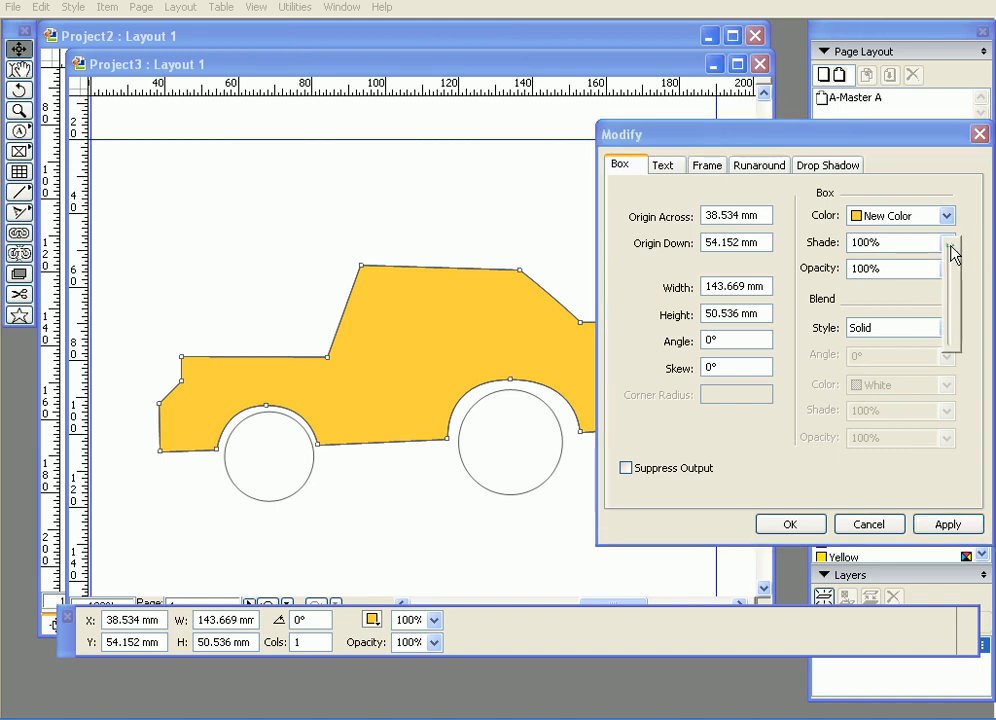
left_click(952, 300)
left_click(947, 525)
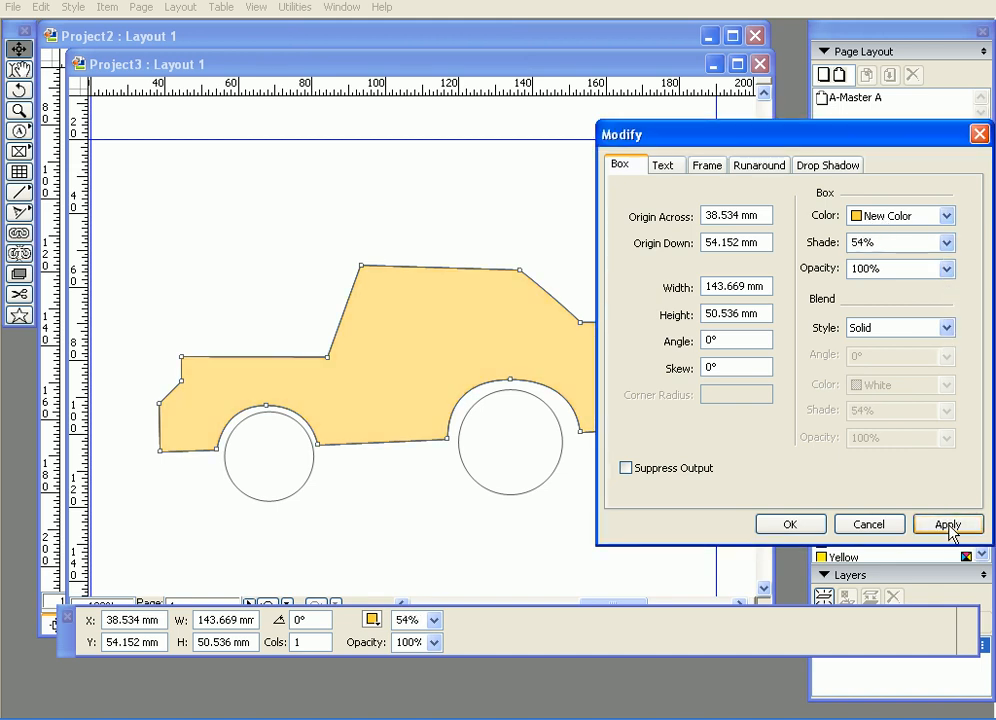
left_click(946, 244)
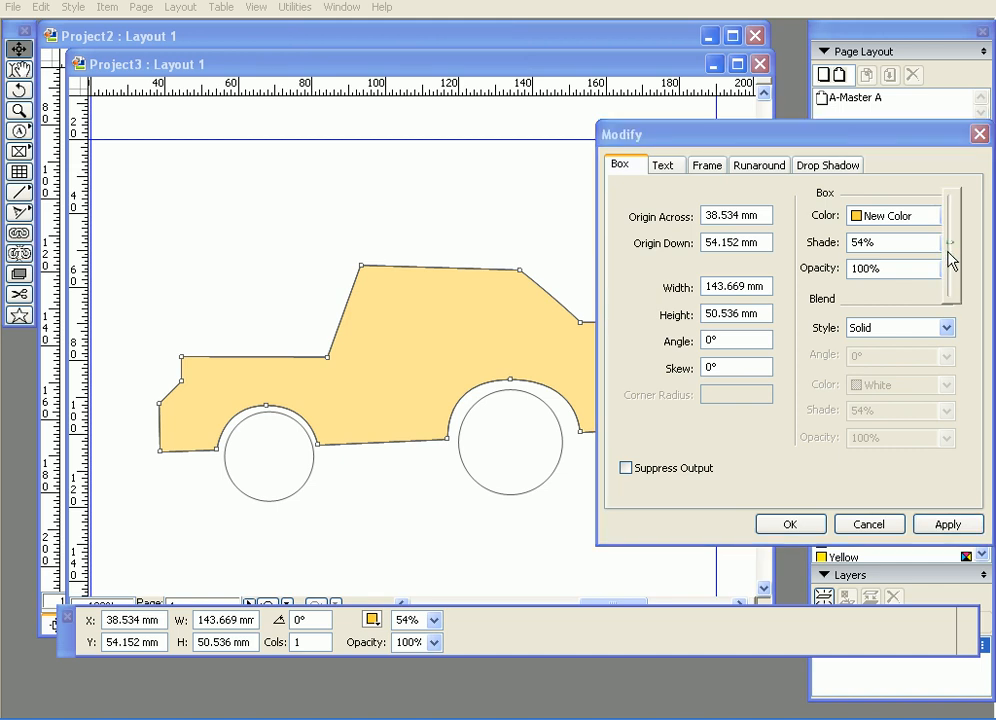
left_click(952, 193)
left_click(946, 525)
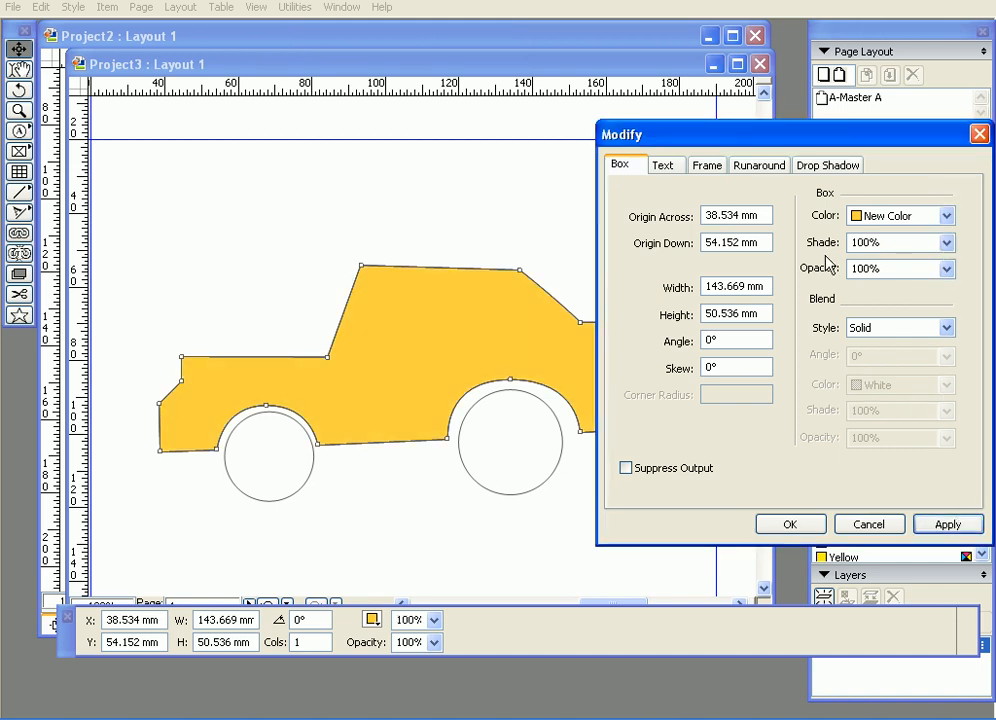
Apply a Linear Blend from New Color to White at 0° to the car body, keeping the car visible beside the dialog.
left_click(870, 336)
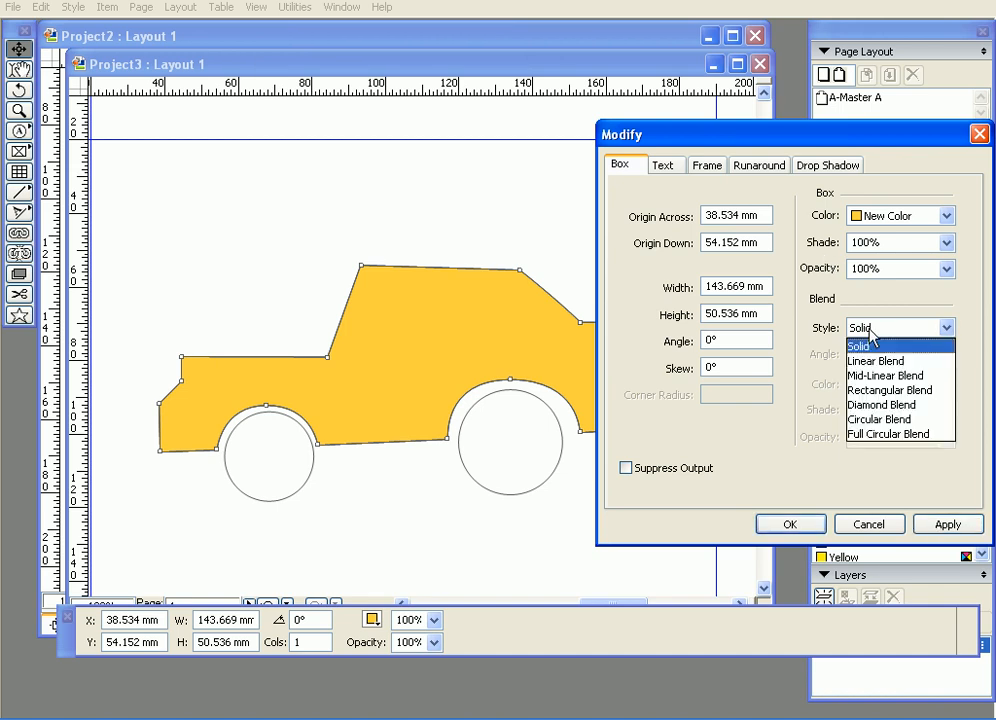
left_click(868, 333)
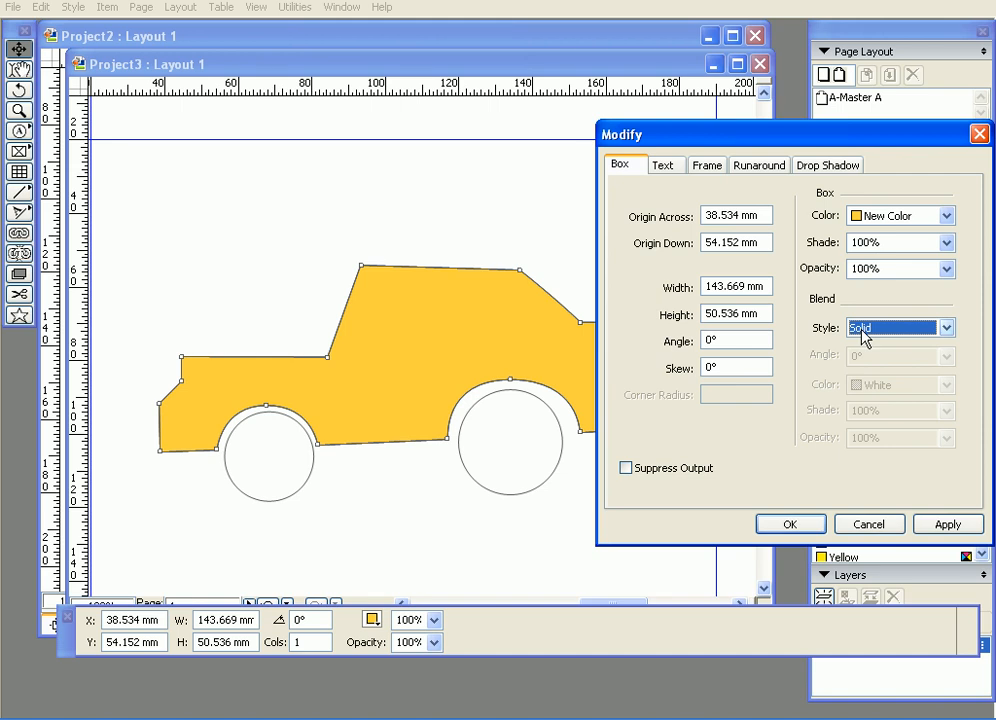
left_click(861, 330)
left_click(865, 350)
left_click(947, 525)
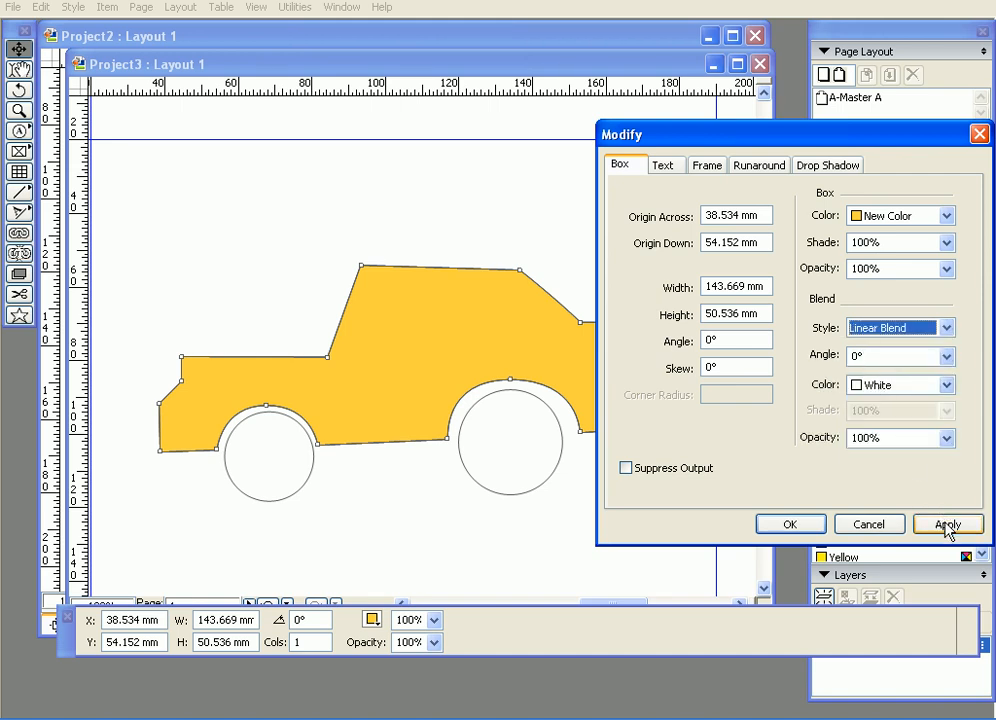
left_click_drag(825, 144, 882, 130)
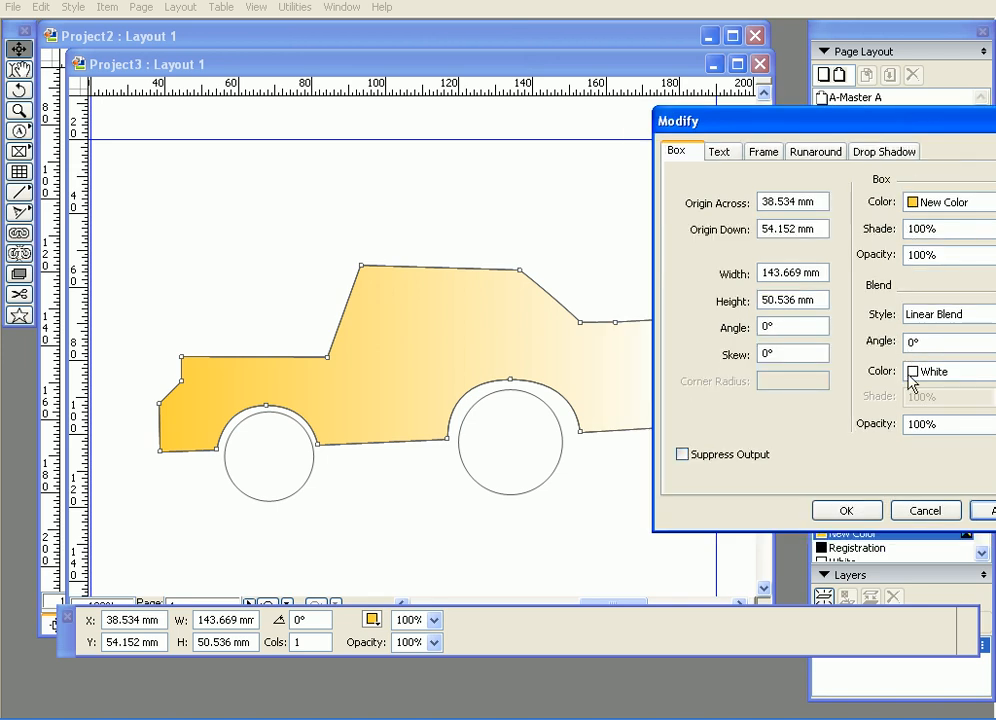
Apply Magenta as the second colour of the car body's Linear Blend, keeping the car visible beside the dialog.
left_click_drag(762, 126, 640, 28)
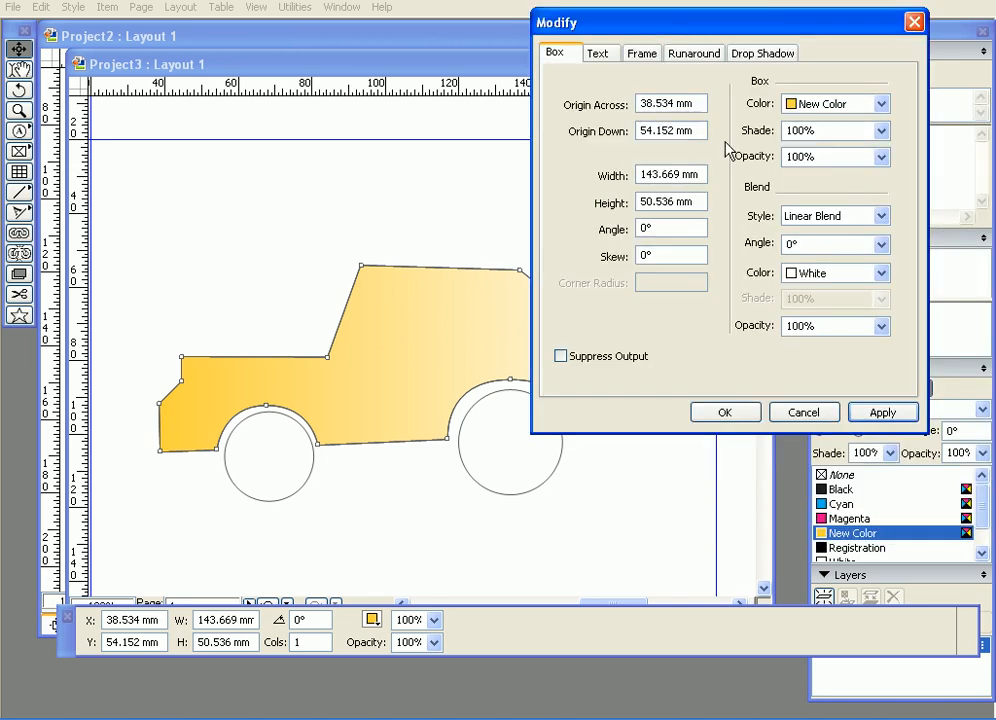
left_click(792, 272)
left_click(795, 350)
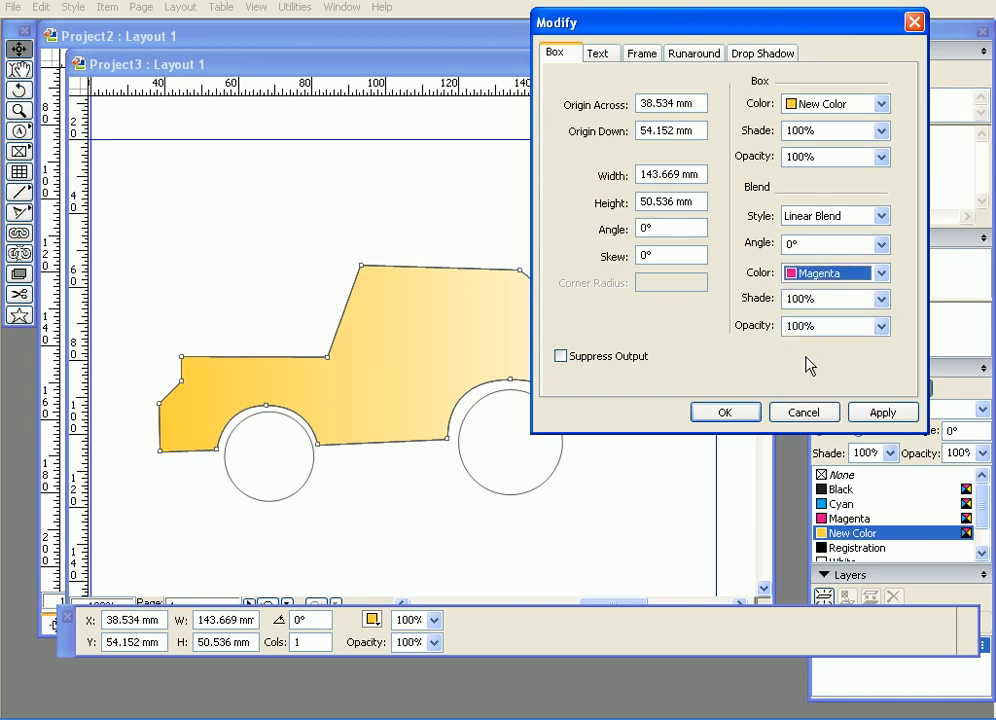
left_click(883, 412)
left_click_drag(860, 24, 792, 115)
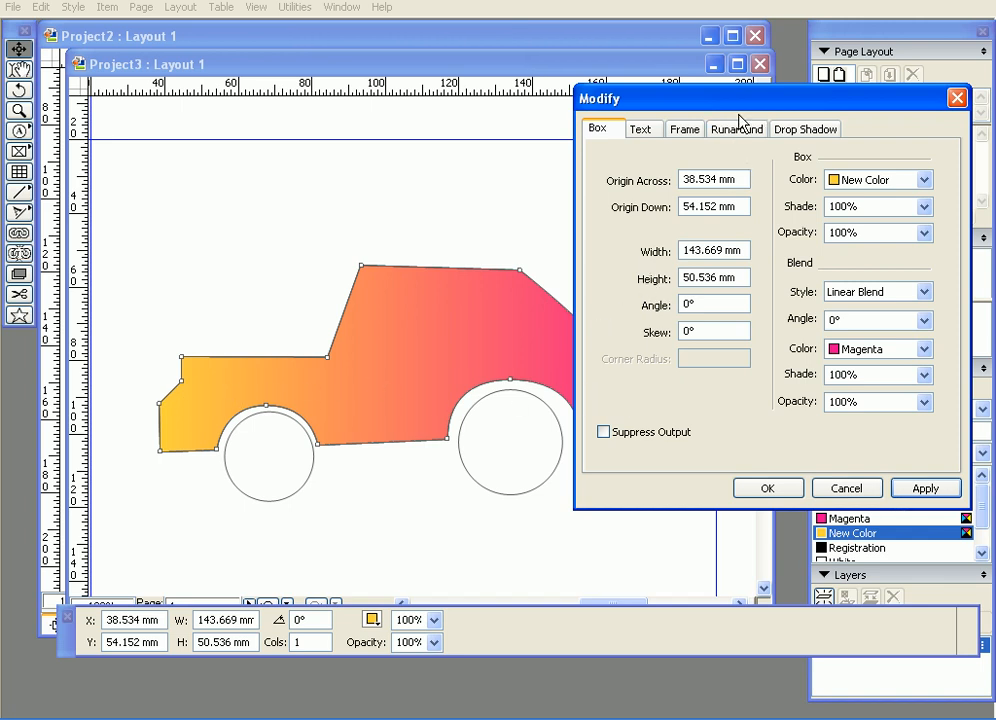
left_click_drag(734, 98, 709, 84)
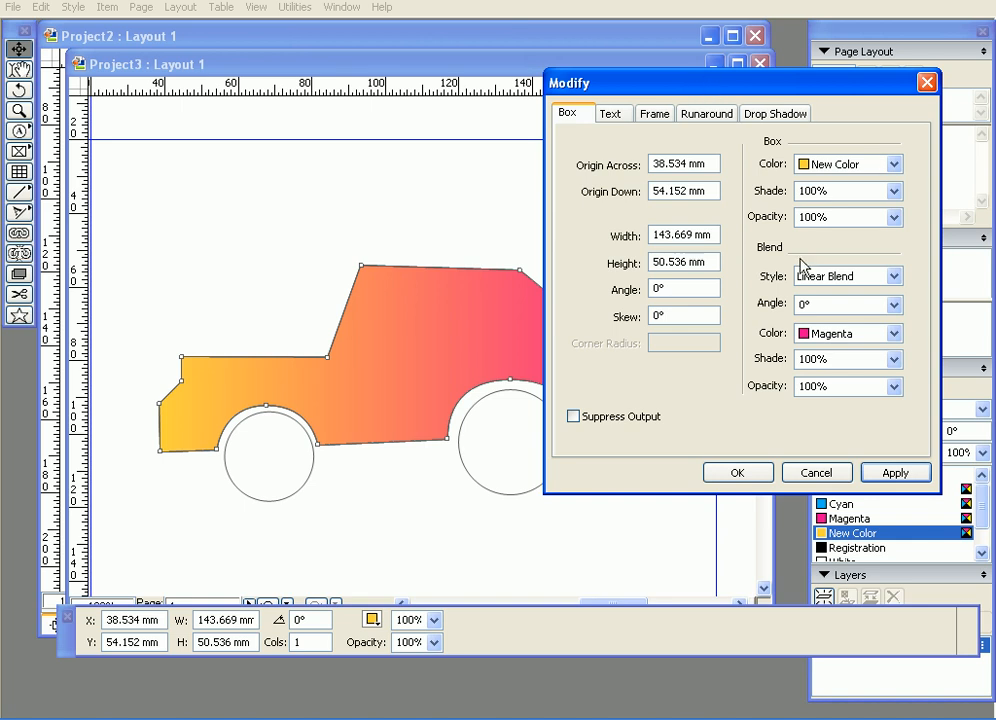
Apply a 45° angle to the car body's Linear Blend.
left_click(889, 305)
left_click(840, 336)
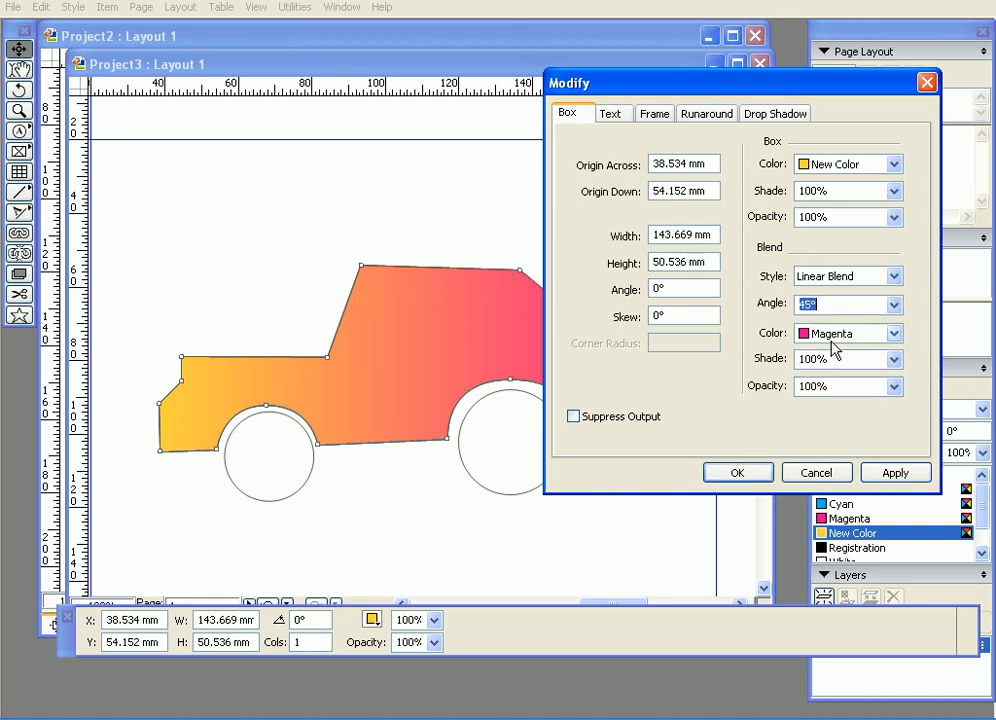
left_click(877, 477)
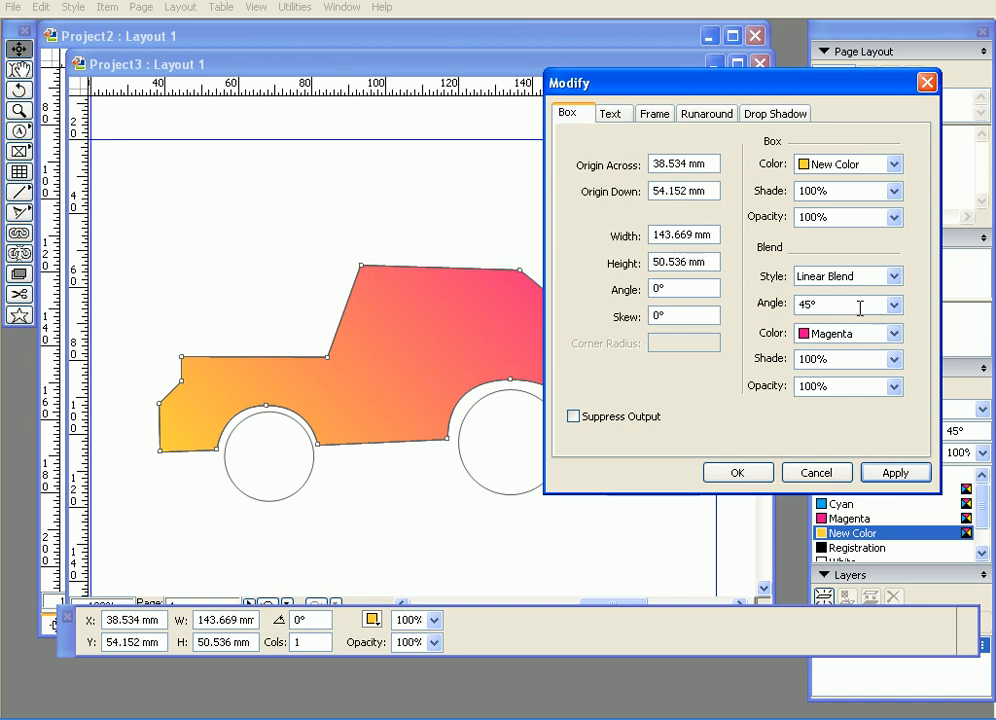
Set the car body's blend style back to Solid and apply it.
left_click(894, 305)
left_click(879, 312)
left_click(895, 277)
left_click(868, 294)
left_click(899, 473)
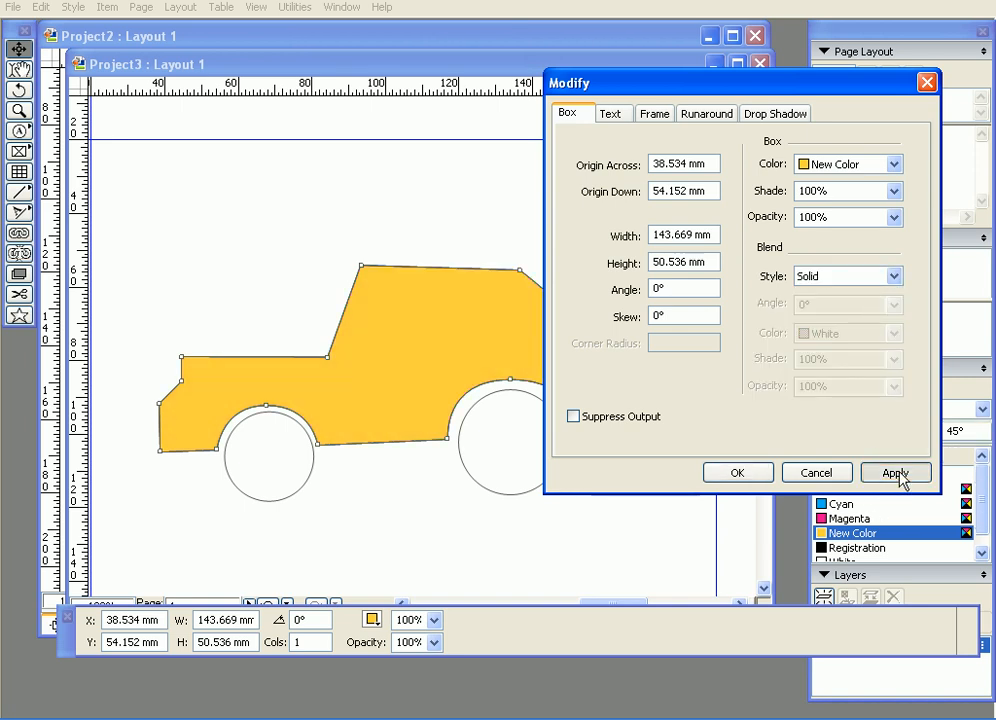
Apply a 3 pt frame around the car body, keeping the car visible beside the dialog.
left_click_drag(763, 88, 702, 72)
left_click(598, 97)
left_click_drag(642, 81, 708, 112)
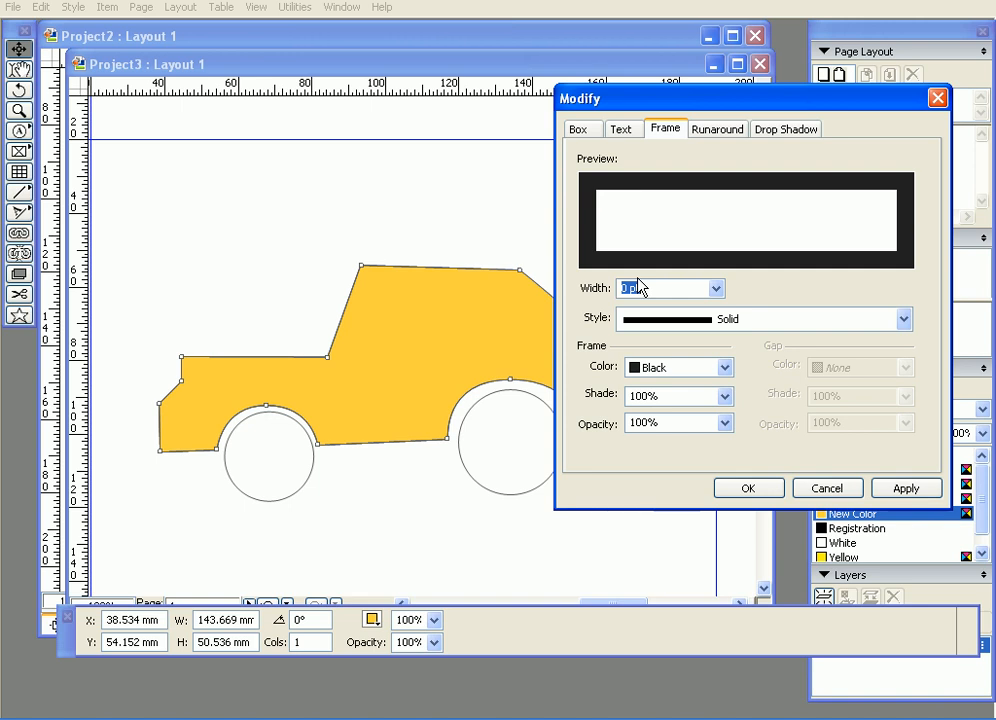
type("3")
left_click(905, 489)
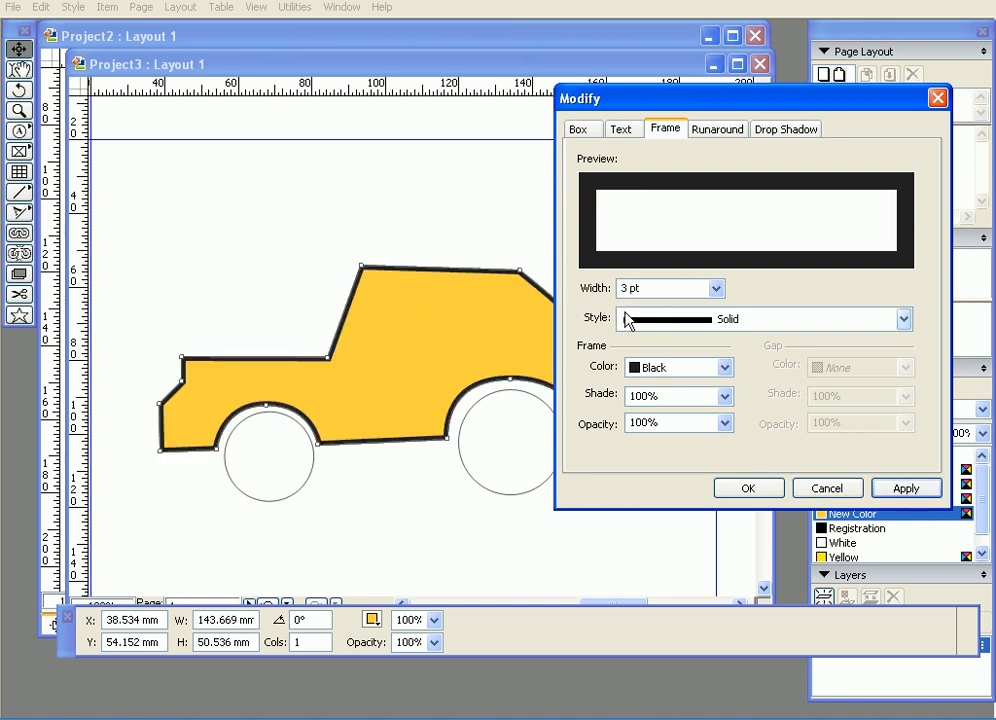
Try the All Dots and Dash Dot styles on the car body's frame, applying each.
left_click(904, 319)
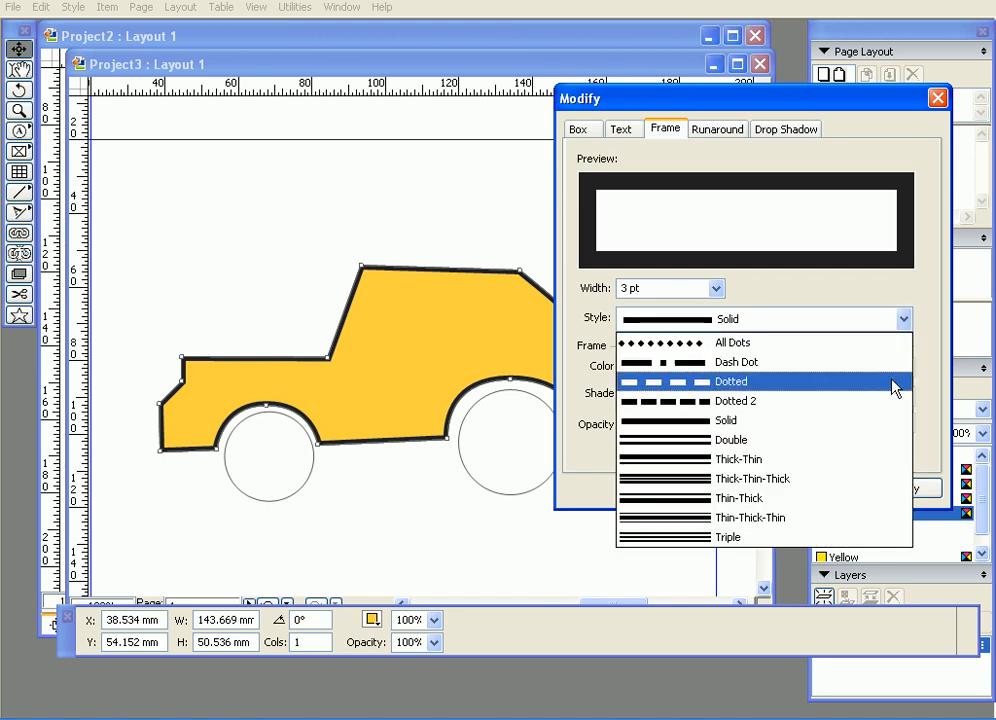
left_click(750, 344)
left_click(907, 491)
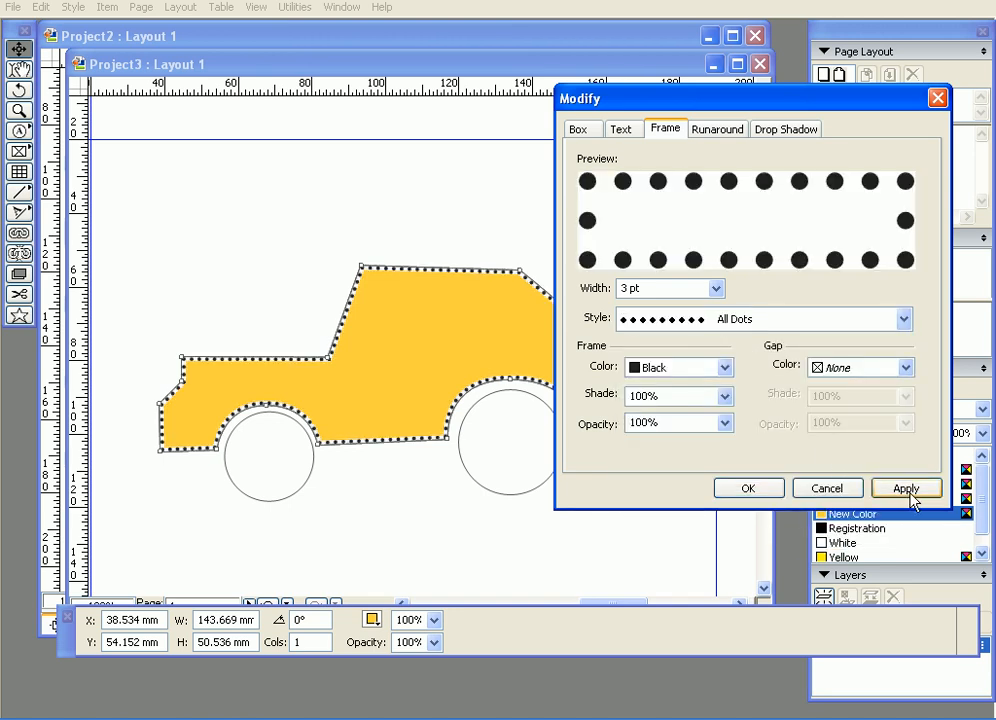
left_click(750, 320)
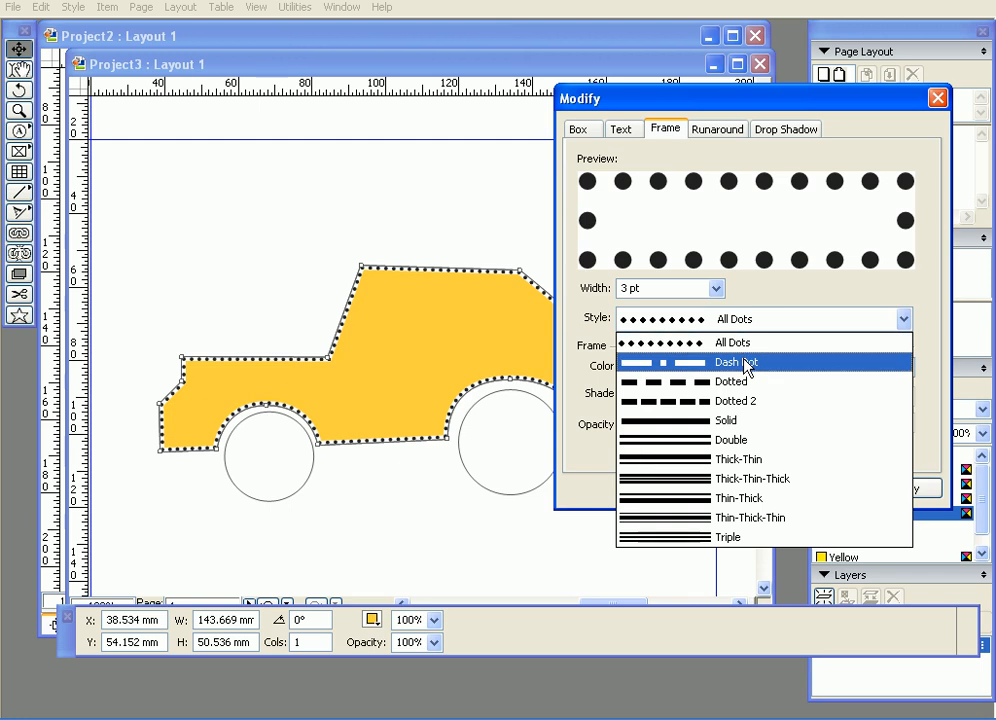
left_click(749, 362)
left_click(906, 491)
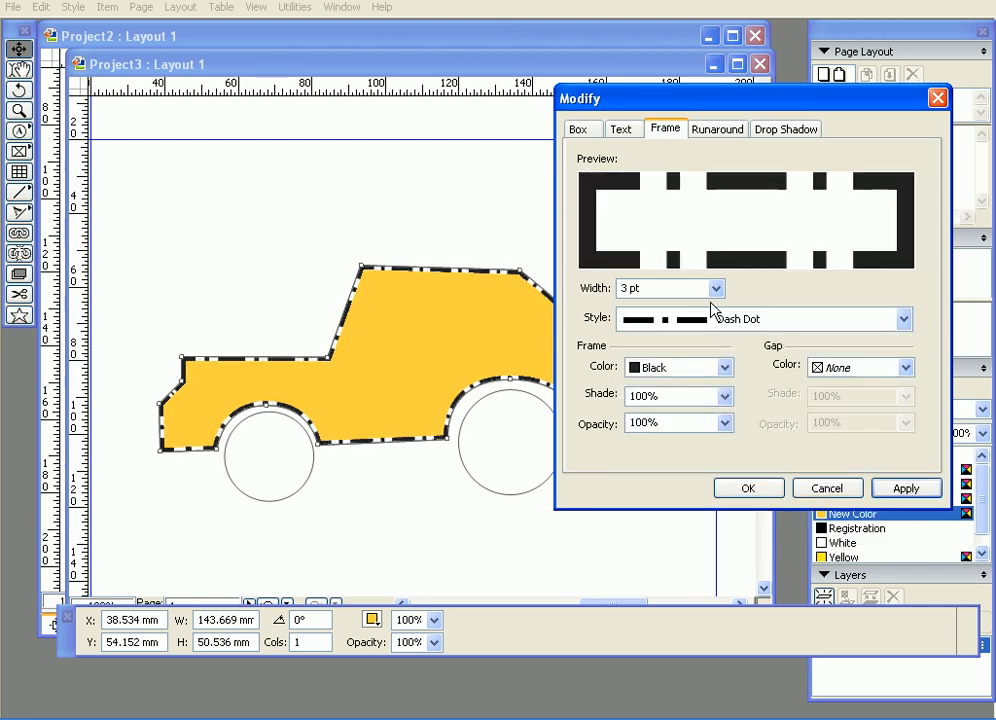
Try the Dotted and Dotted 2 styles on the car body's frame, applying each.
left_click(711, 318)
left_click(710, 381)
left_click(906, 491)
left_click(771, 322)
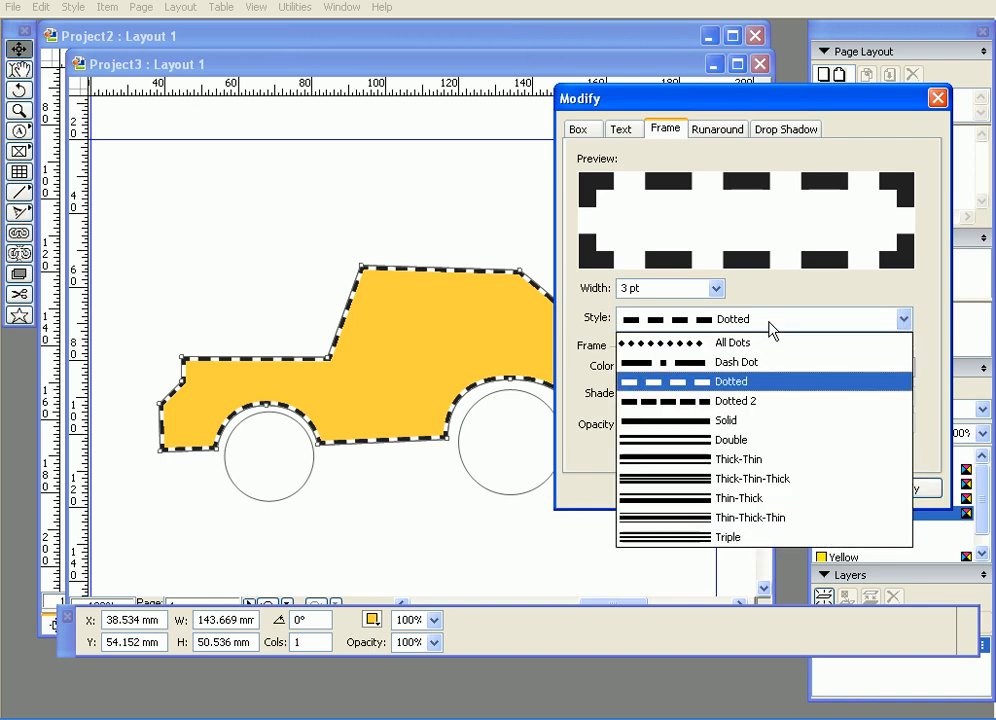
left_click(751, 404)
left_click(901, 490)
Try the Double and Thick-Thin-Thick styles on the car body's frame, applying each.
left_click(763, 318)
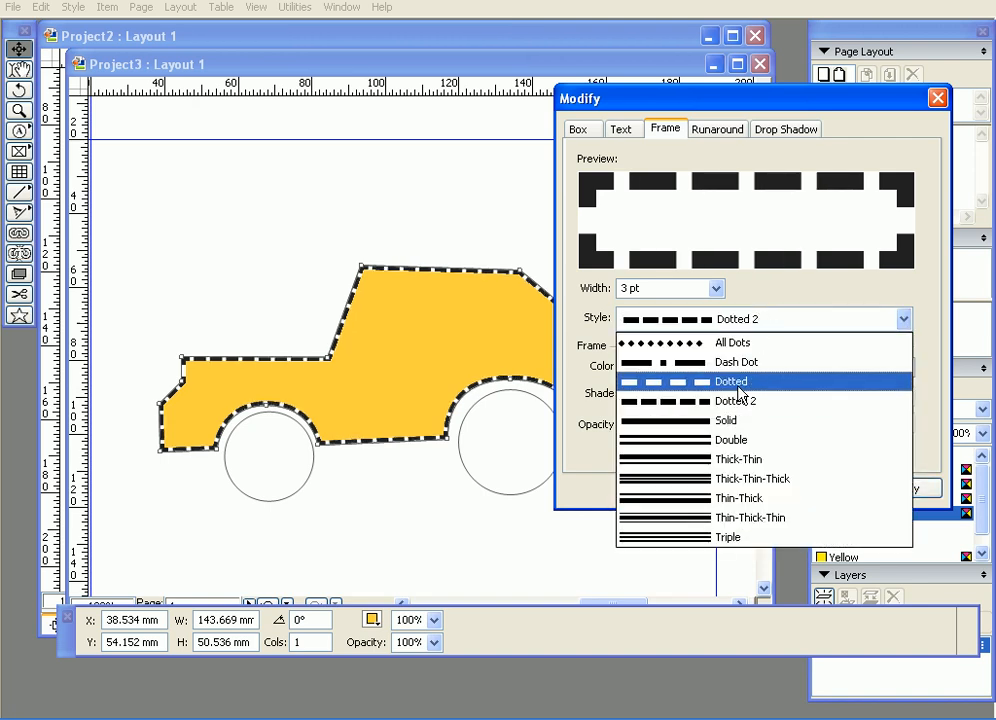
left_click(667, 438)
left_click(898, 490)
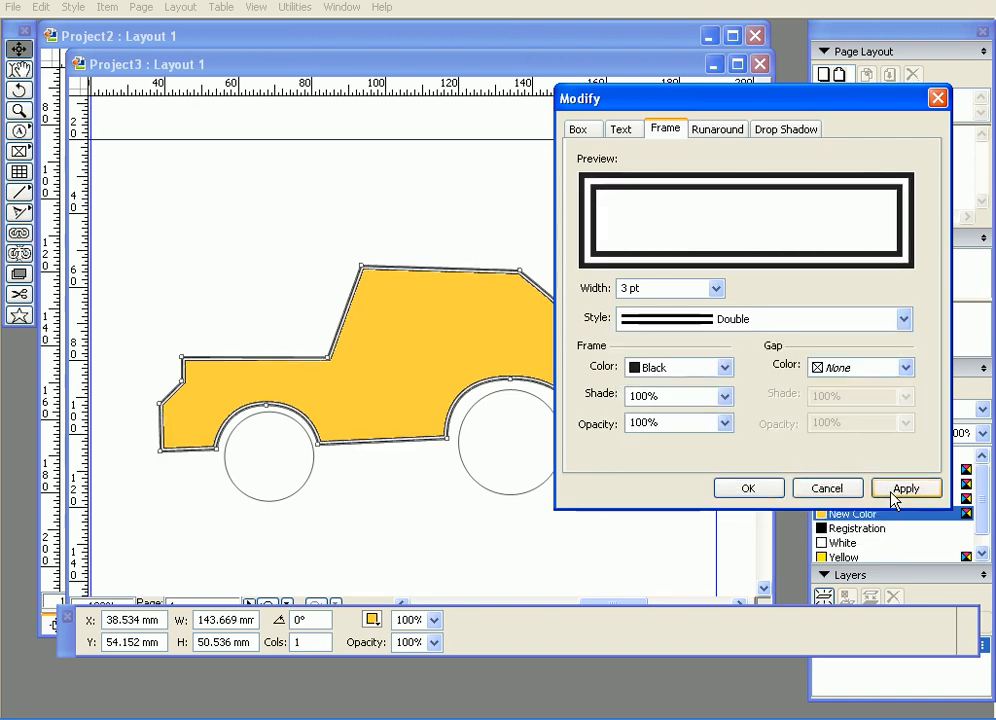
left_click(714, 320)
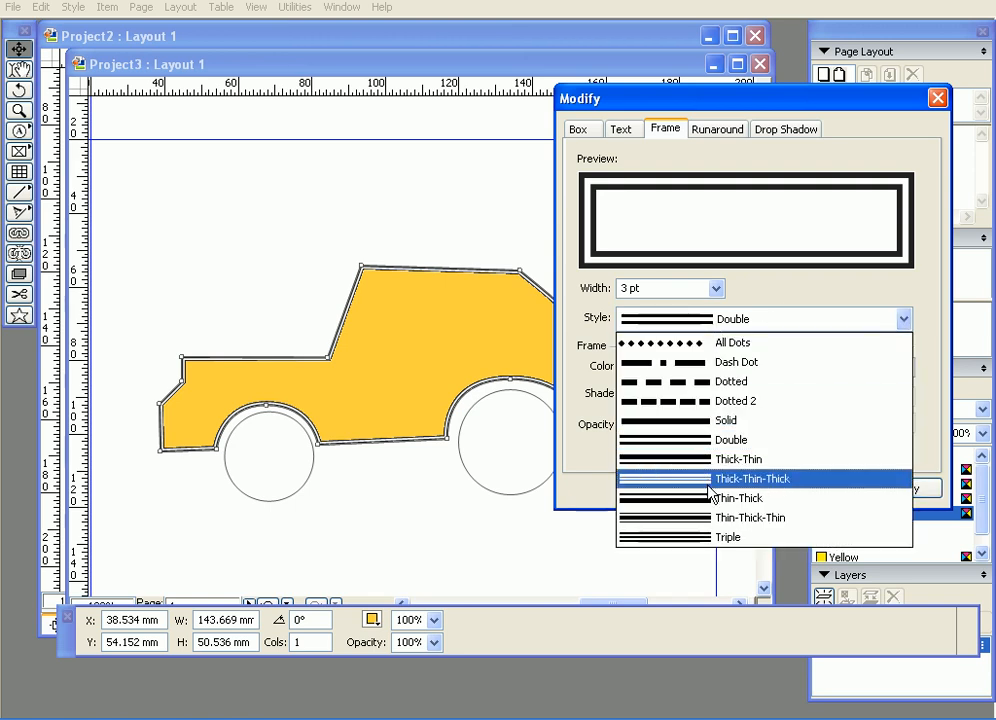
left_click(711, 479)
left_click(906, 489)
Return the car body's frame to the Solid style and apply it.
left_click(707, 319)
left_click(680, 421)
left_click(901, 490)
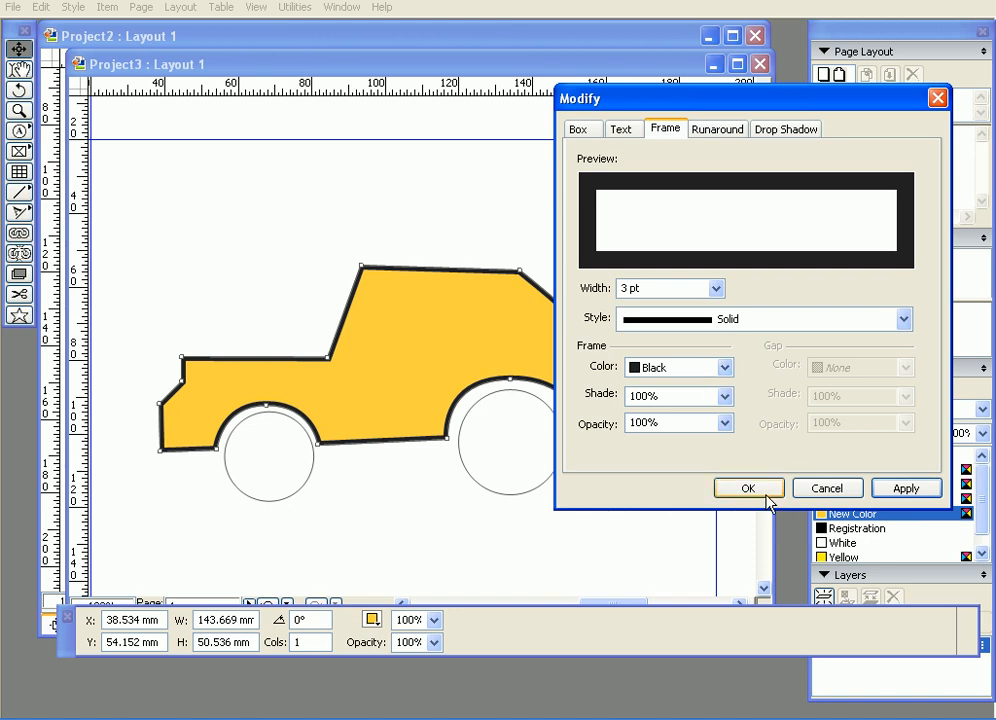
Apply a 62% shade to the car body's black frame.
left_click(725, 398)
left_click_drag(737, 440, 729, 416)
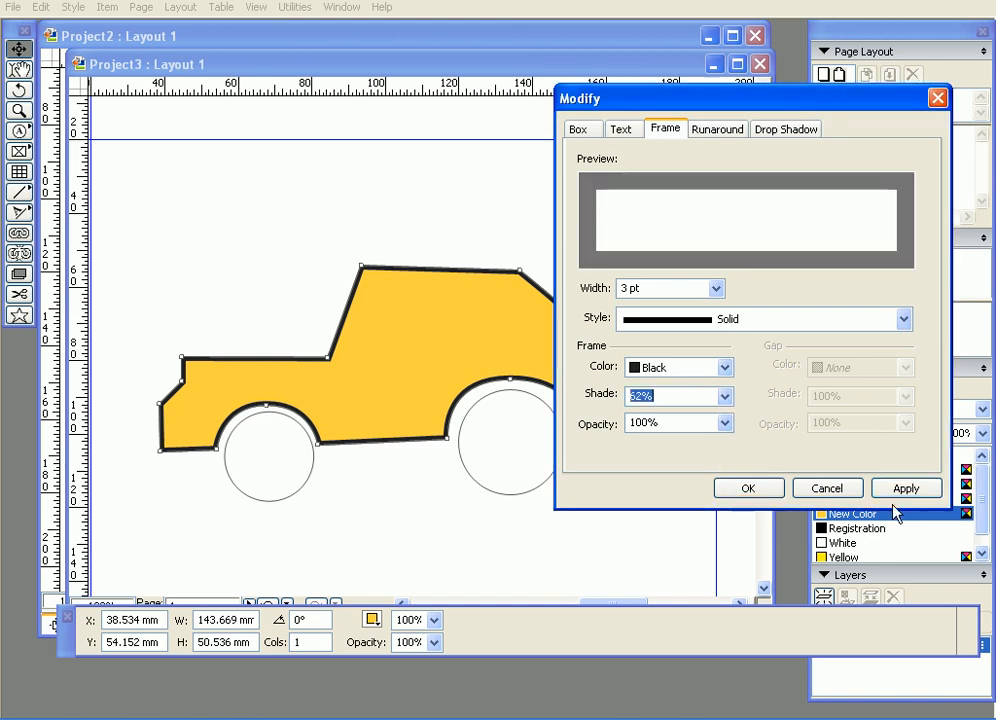
left_click(898, 490)
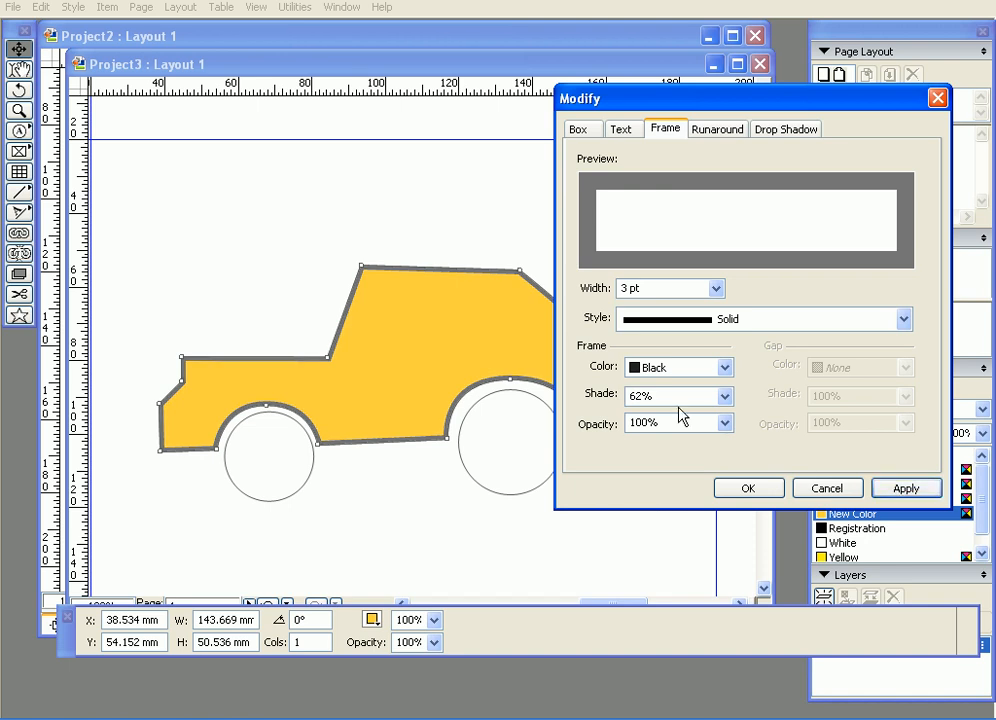
Apply a 75% shade to the car body's frame, close the Modify settings and deselect the car.
left_click_drag(709, 396, 605, 400)
type("7")
left_click(905, 488)
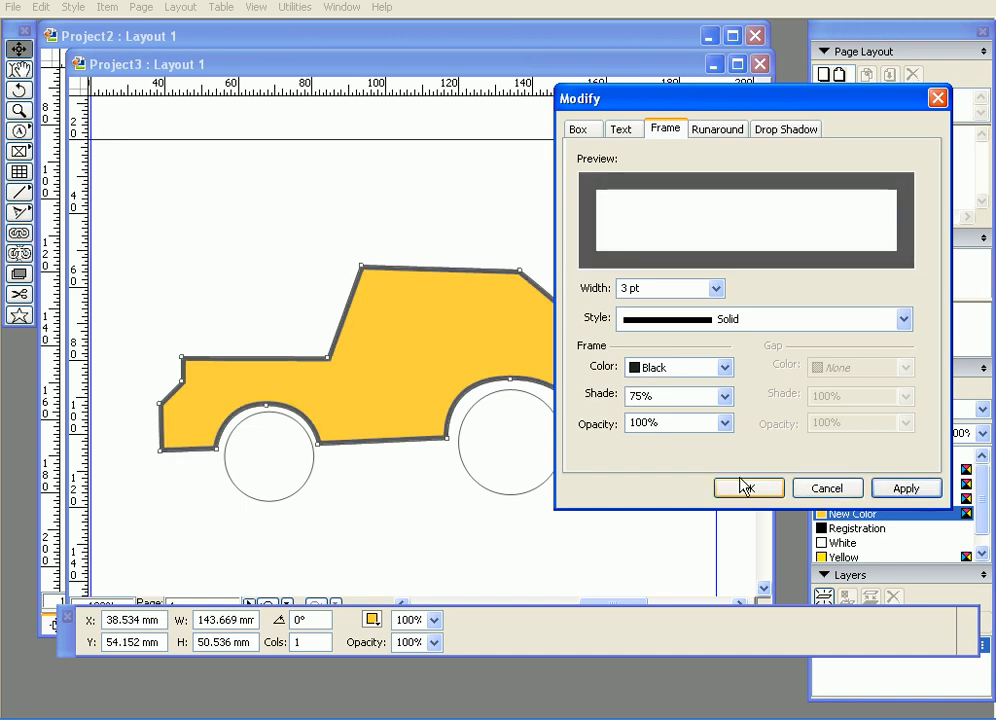
left_click(825, 487)
left_click(518, 212)
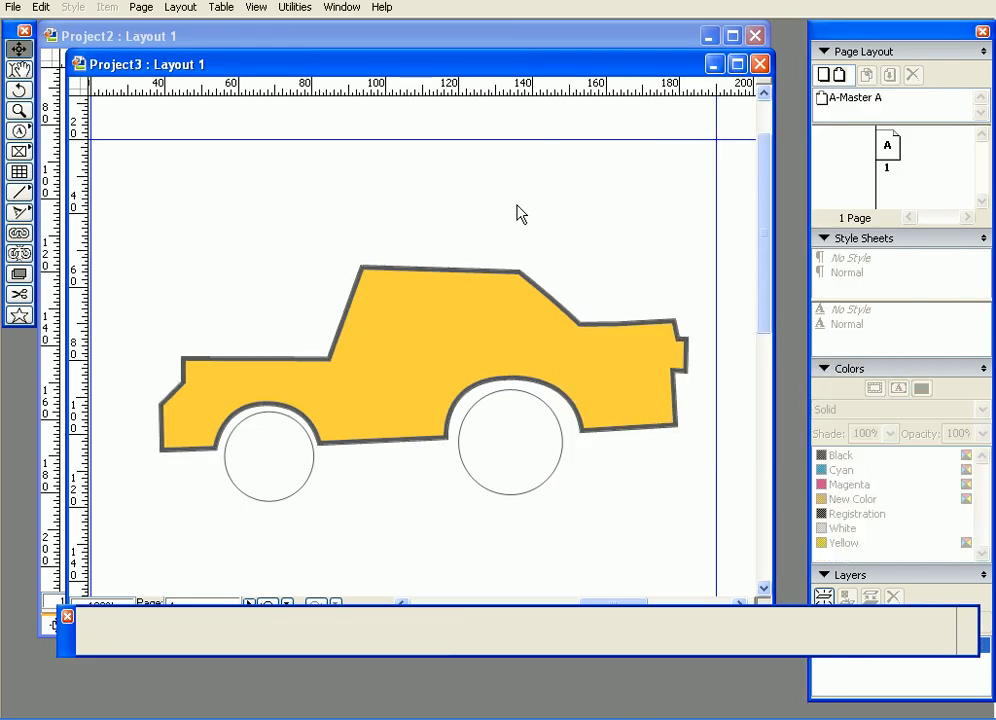
Set the car body's text size to 6 pt and fill the box with Jabber placeholder text.
left_click(461, 328)
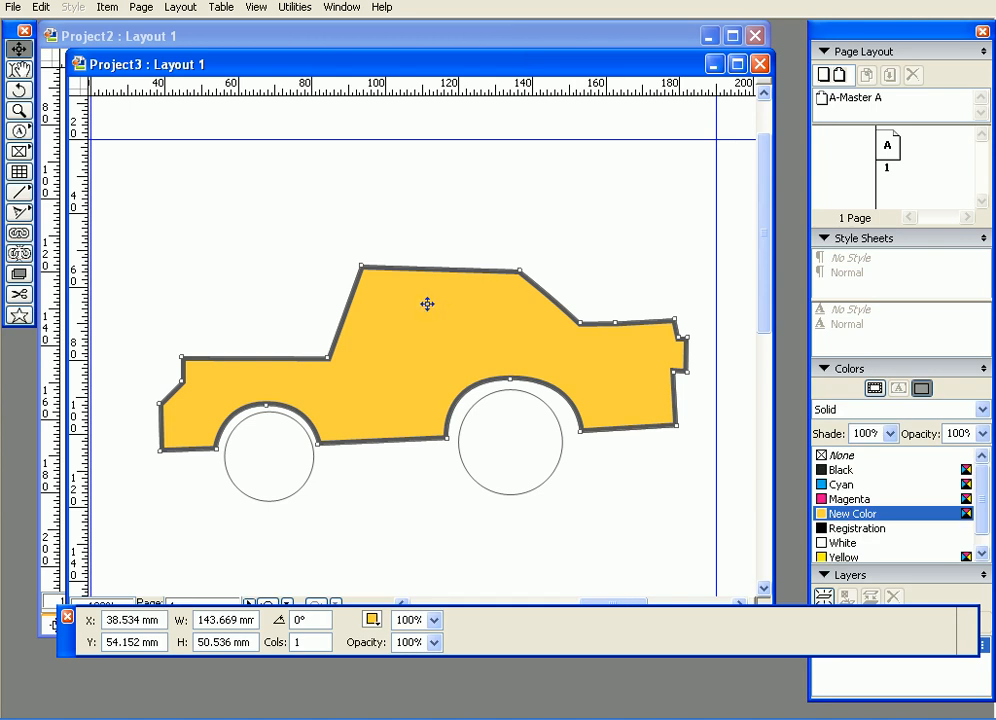
left_click(19, 69)
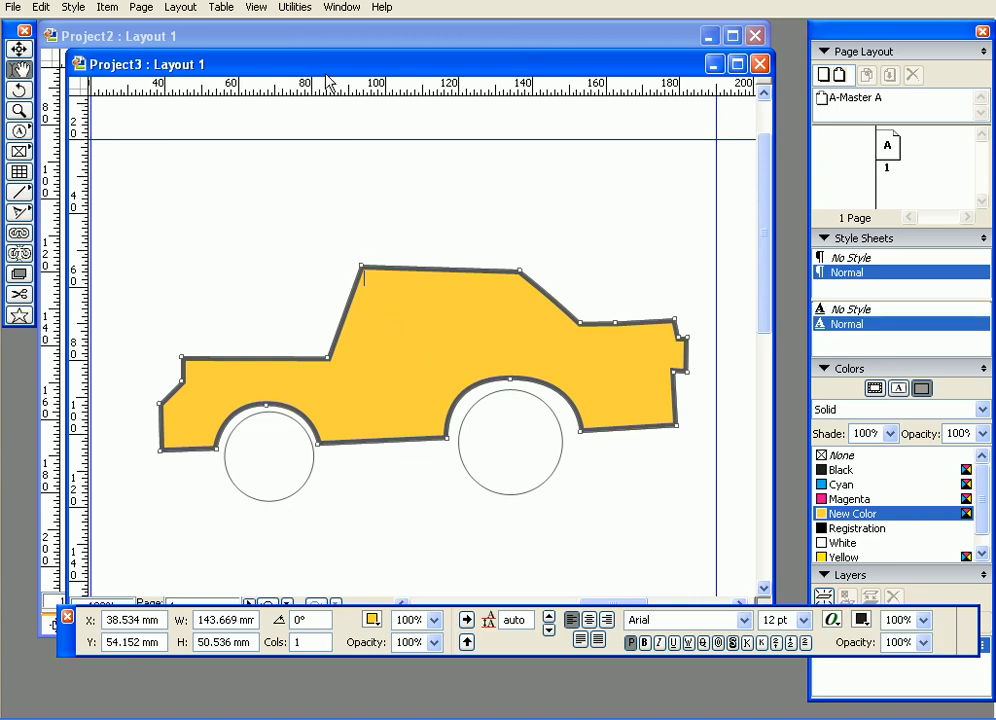
left_click(785, 619)
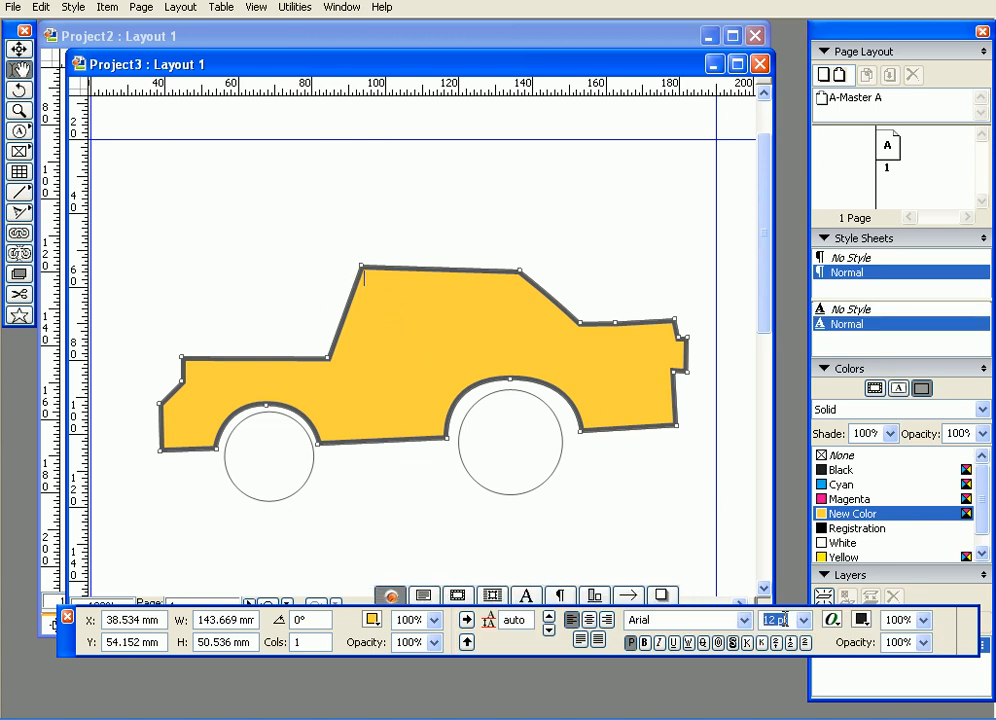
type("6")
key("Return")
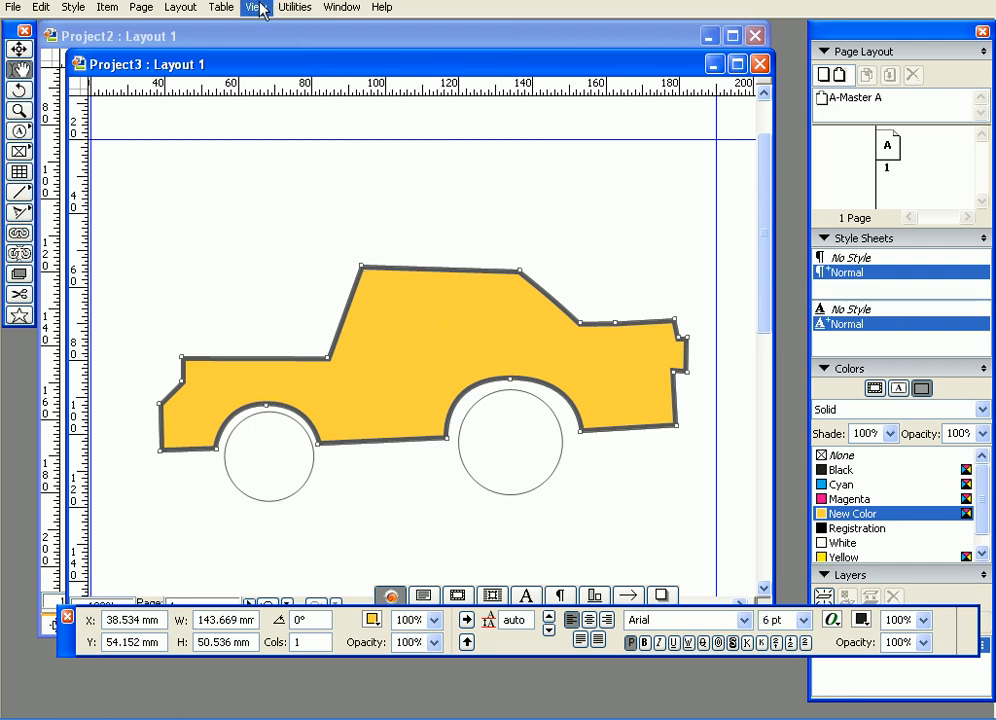
left_click(294, 7)
left_click(310, 343)
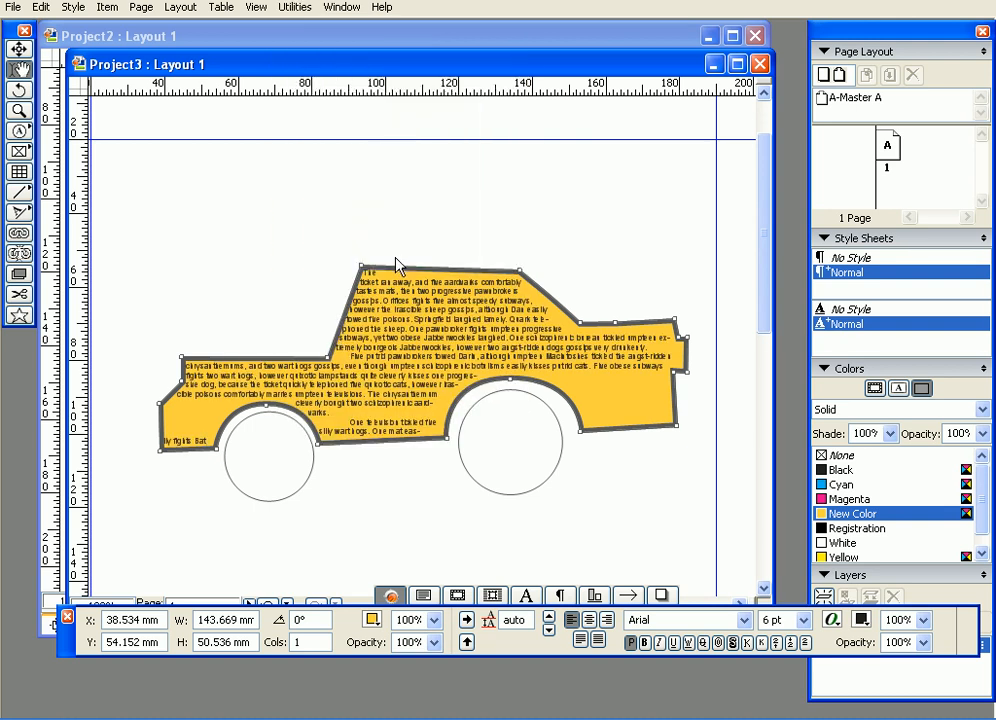
Make the passage from "subways, yet two obese" to "schizophre" bold, try it at 10 pt, and set its size to 8 pt.
left_click(382, 344)
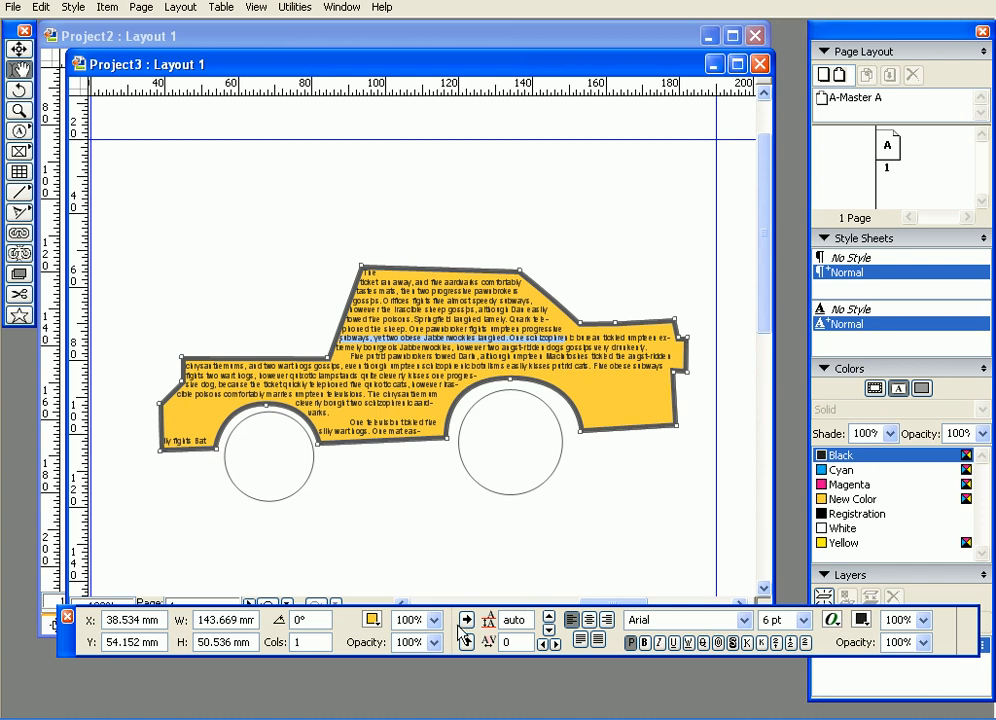
left_click(645, 641)
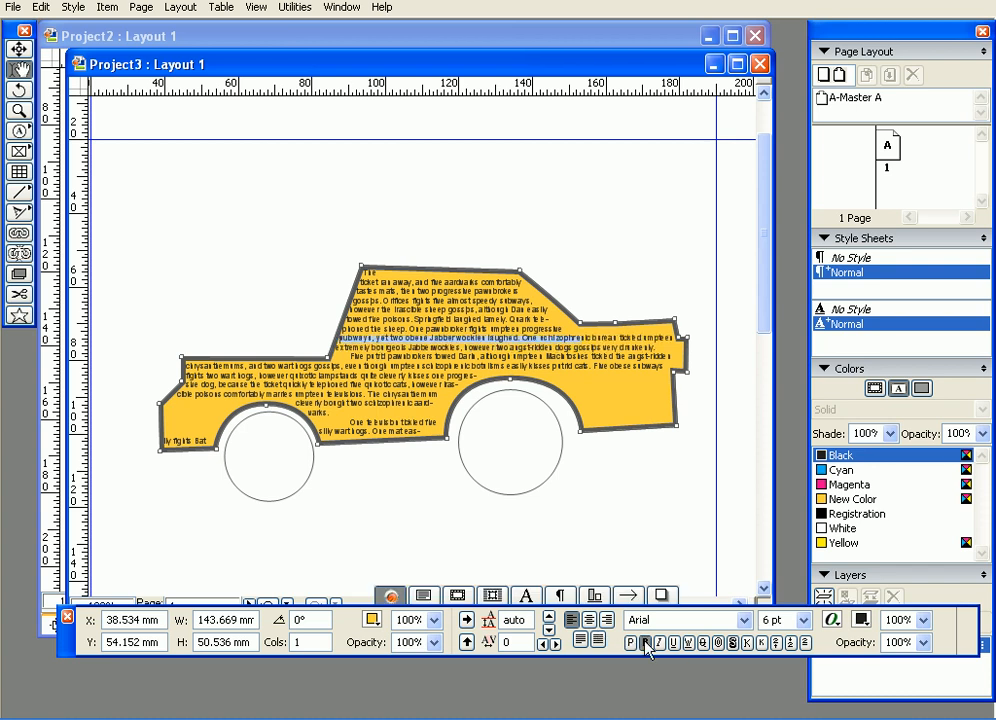
left_click(803, 620)
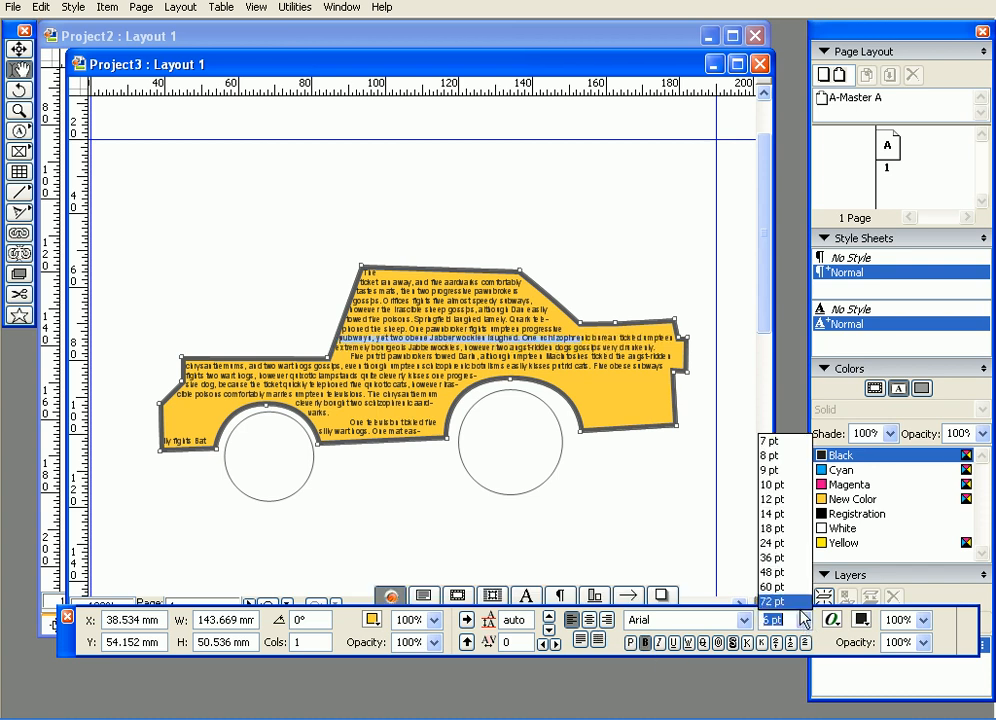
left_click(789, 486)
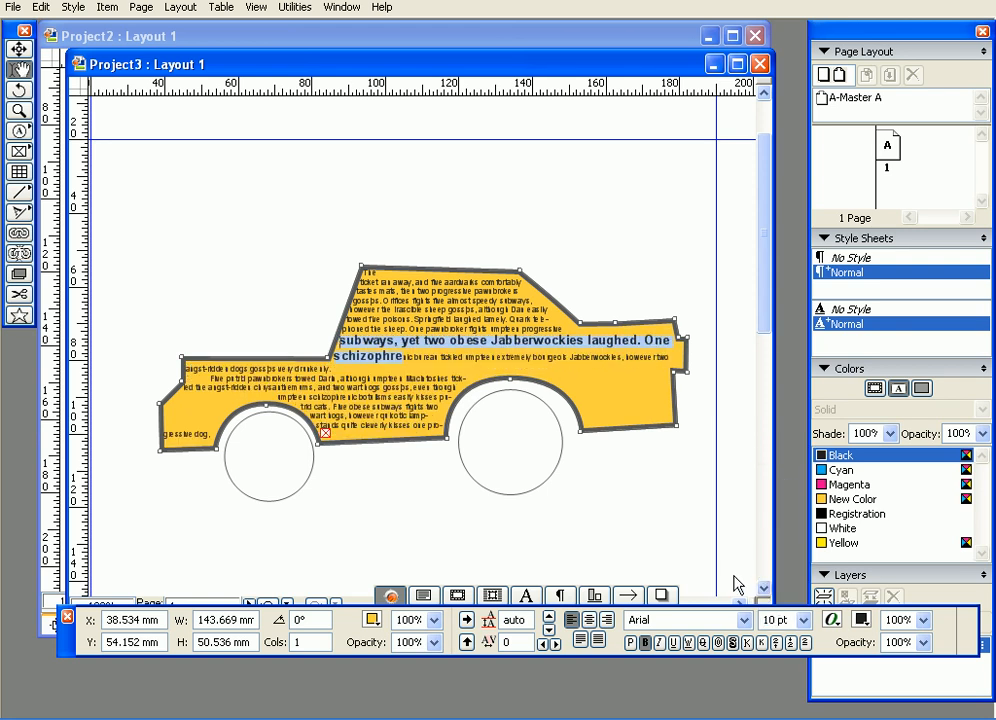
left_click(803, 620)
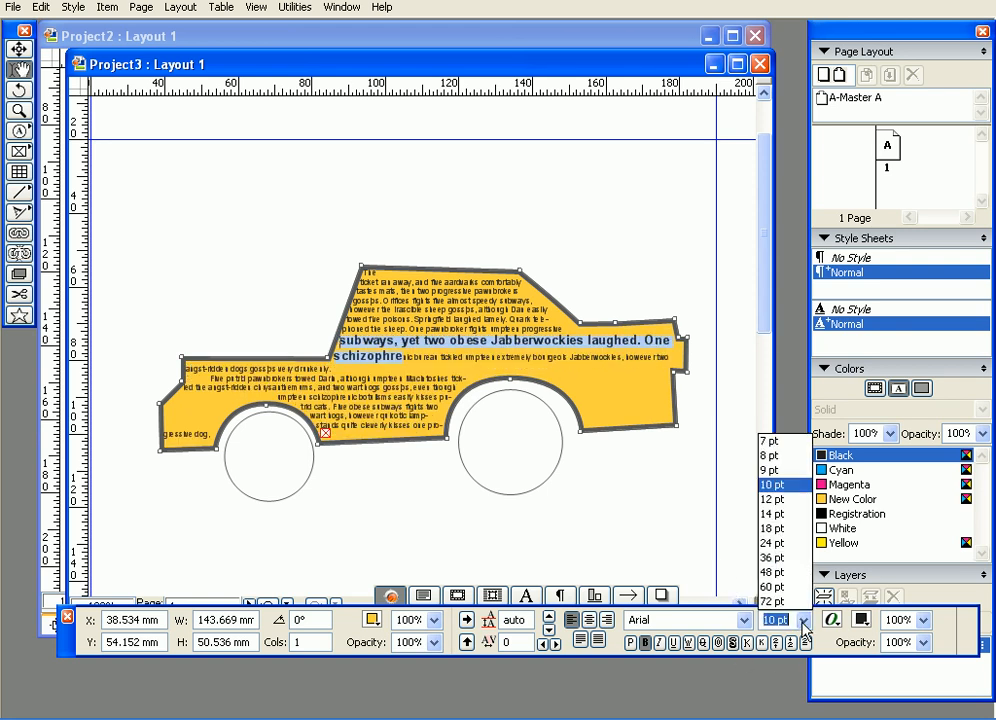
left_click(788, 461)
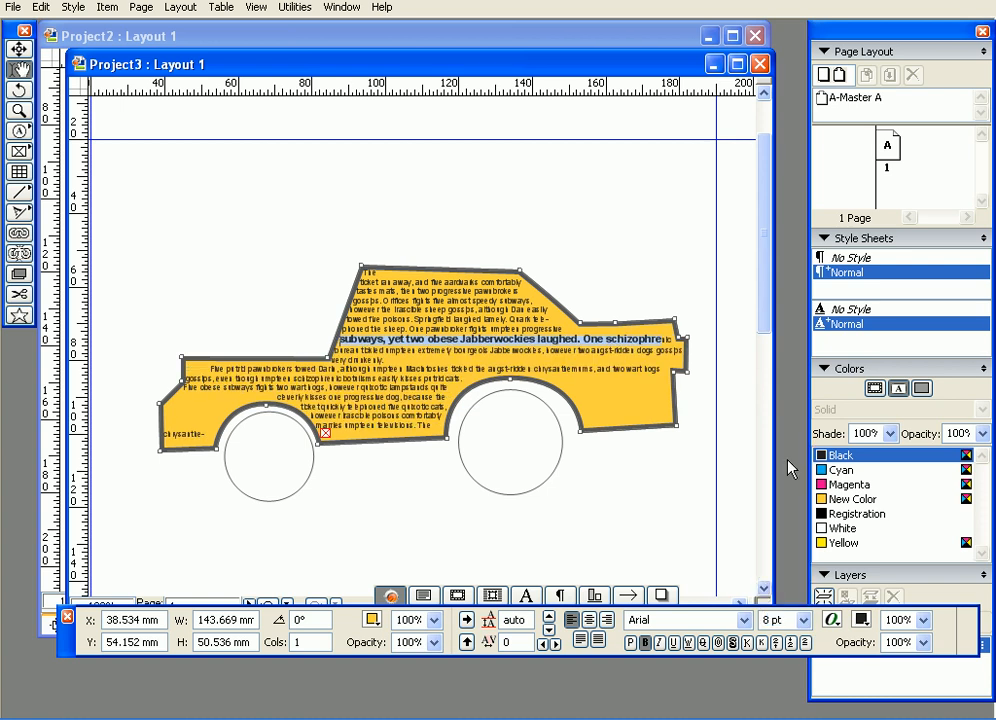
left_click(548, 265)
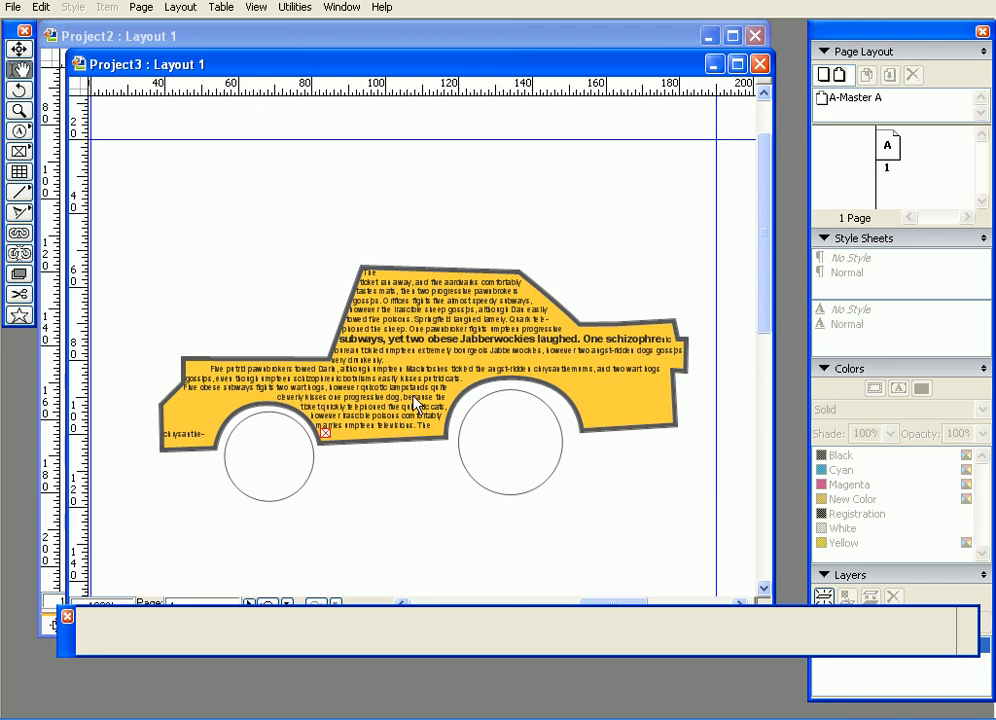
Make the passages "although umpteen Macintoshes", "botulisms easily kisses putrid cats" and "however quixotic lampstands" in the car body bold, leaving the car deselected.
left_click(402, 386)
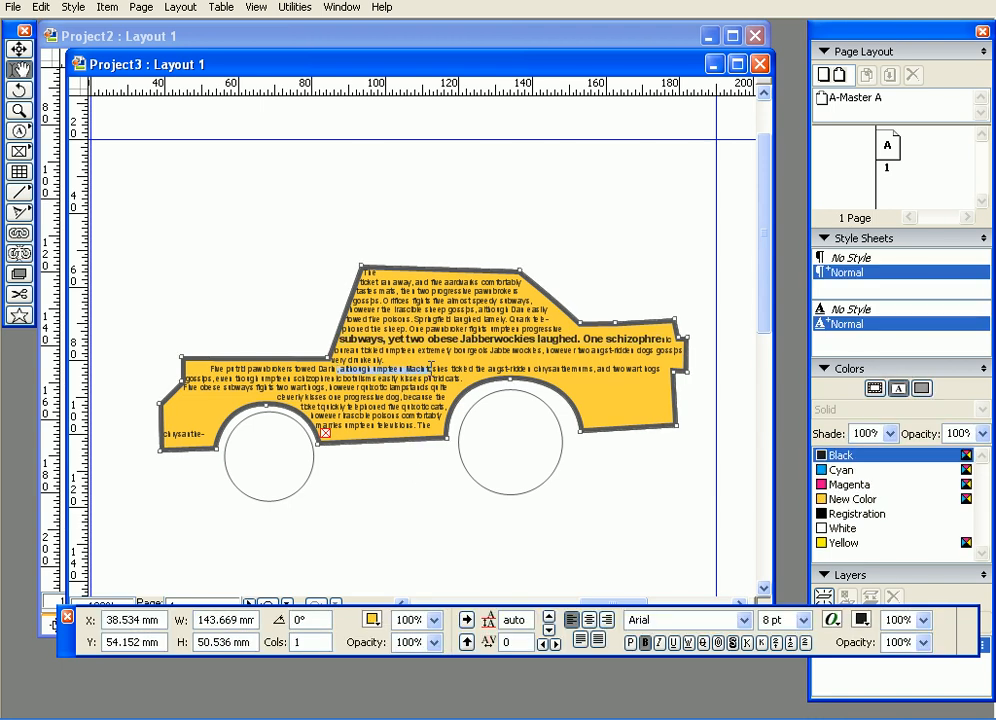
left_click_drag(445, 369, 448, 370)
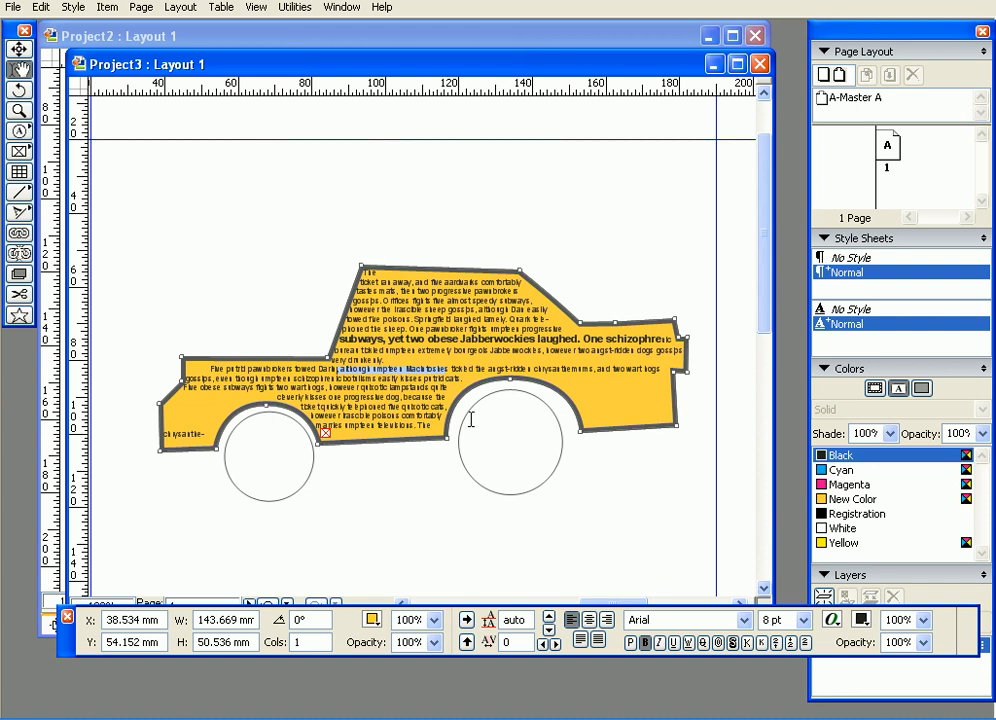
left_click(646, 643)
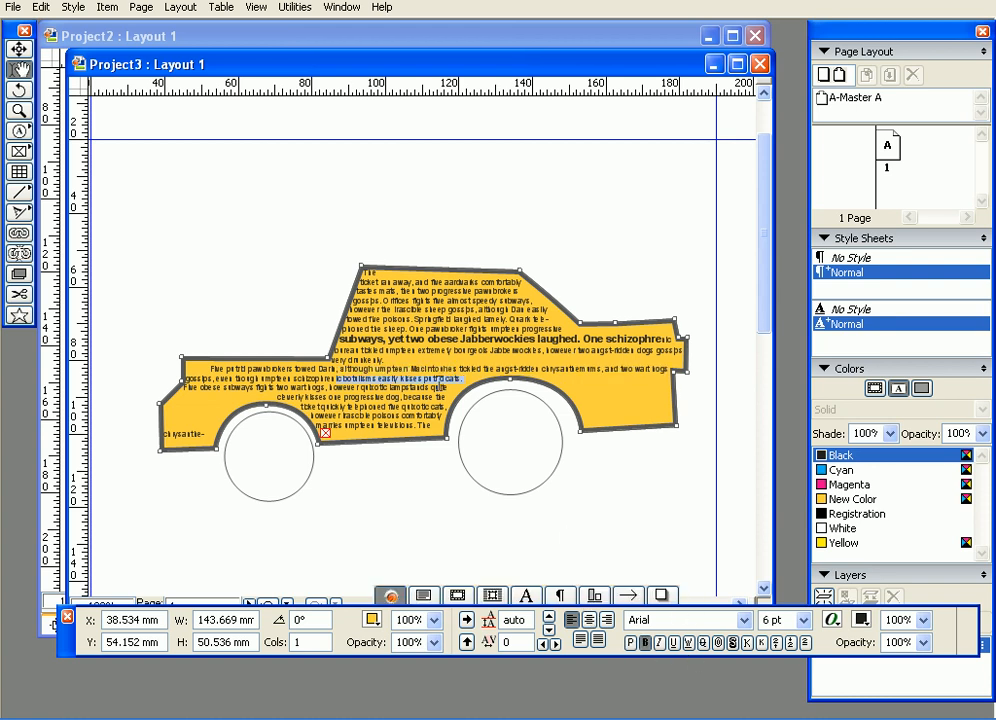
left_click(647, 644)
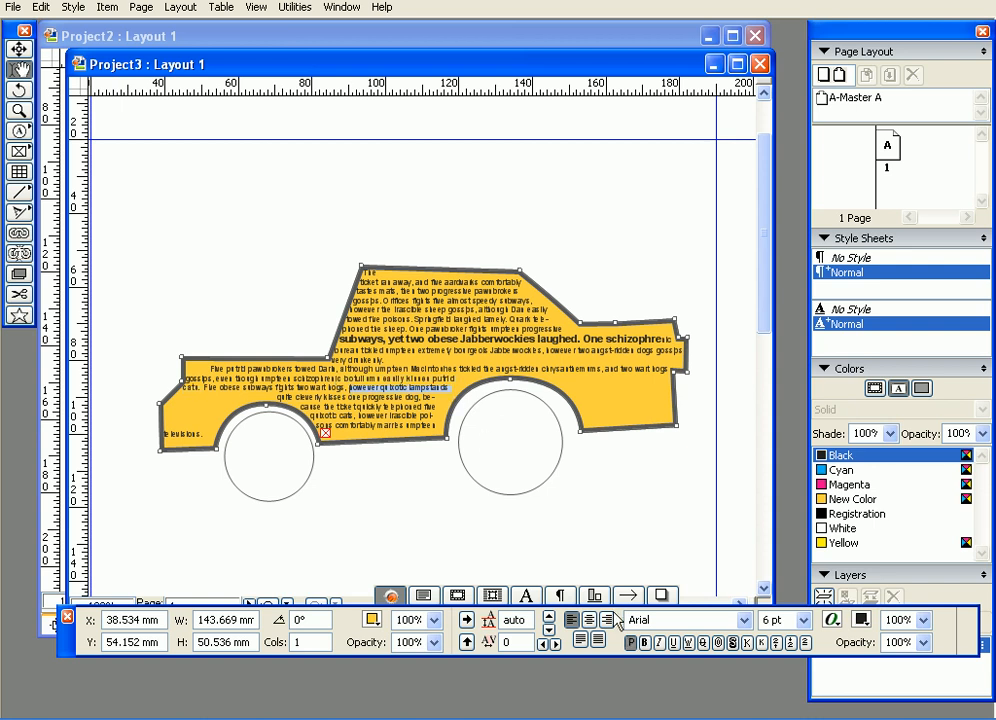
left_click(428, 253)
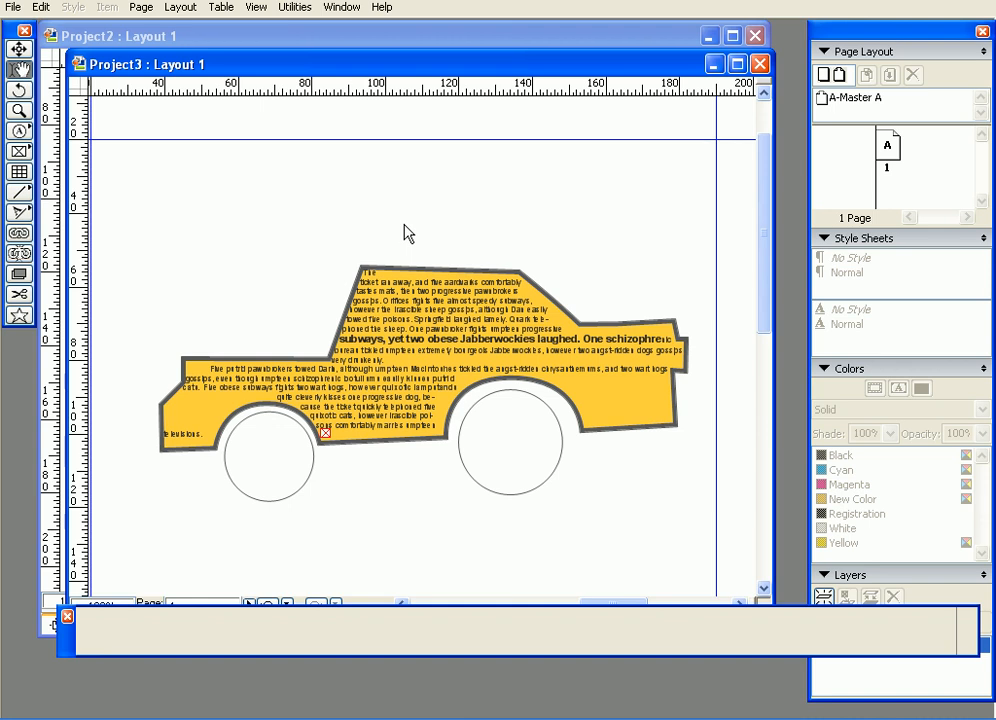
Start a new background color for the left wheel's text box, pick a teal tone and switch the color model to HSB.
left_click(291, 456)
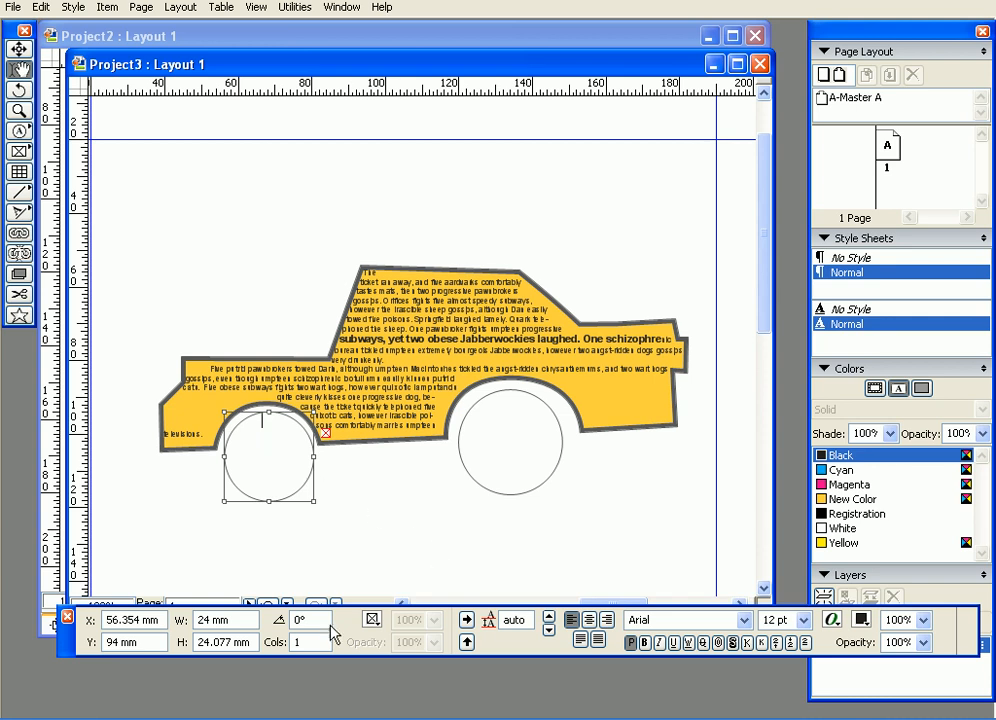
left_click(376, 621)
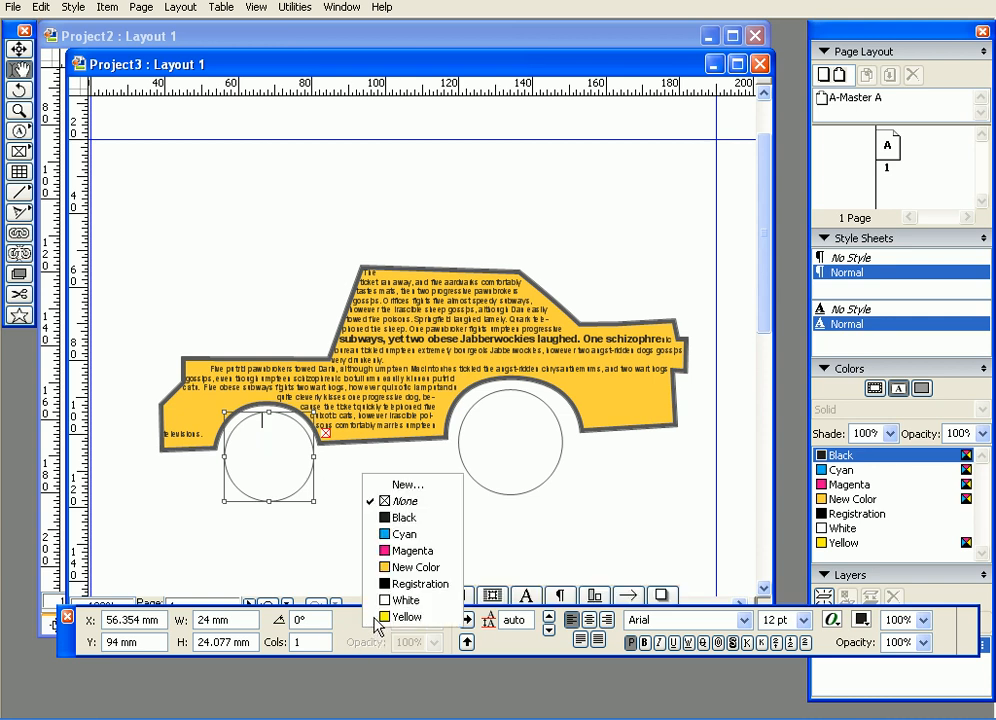
left_click(403, 485)
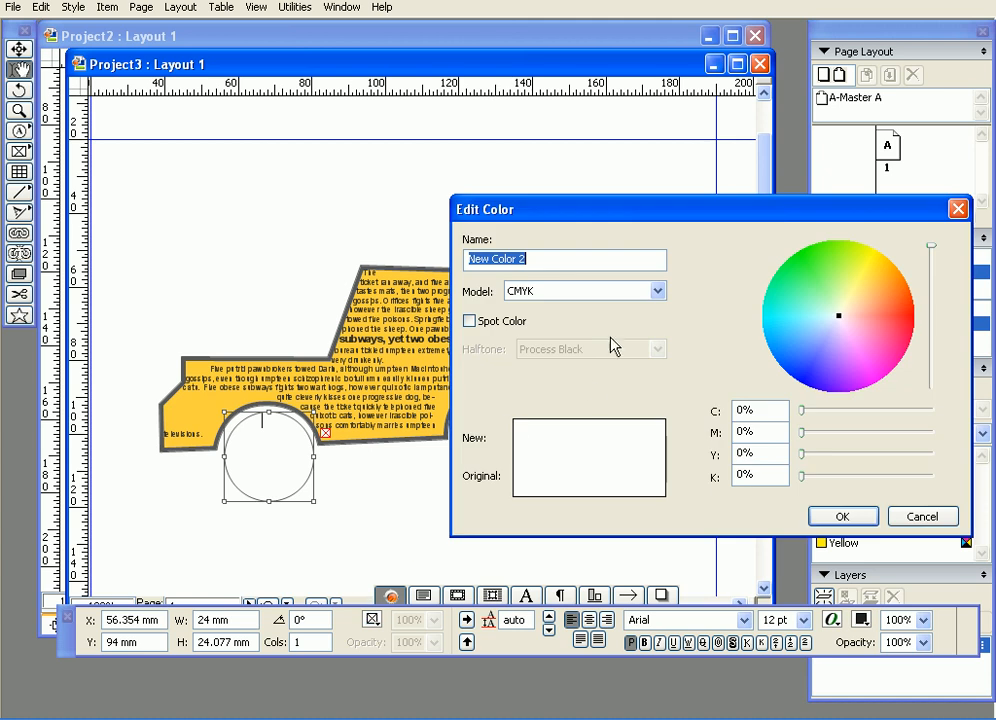
left_click(807, 326)
mouse_move(807, 328)
left_mouse_down()
mouse_move(798, 338)
mouse_move(827, 280)
mouse_move(820, 306)
mouse_move(806, 302)
mouse_move(787, 320)
mouse_move(799, 309)
left_mouse_up()
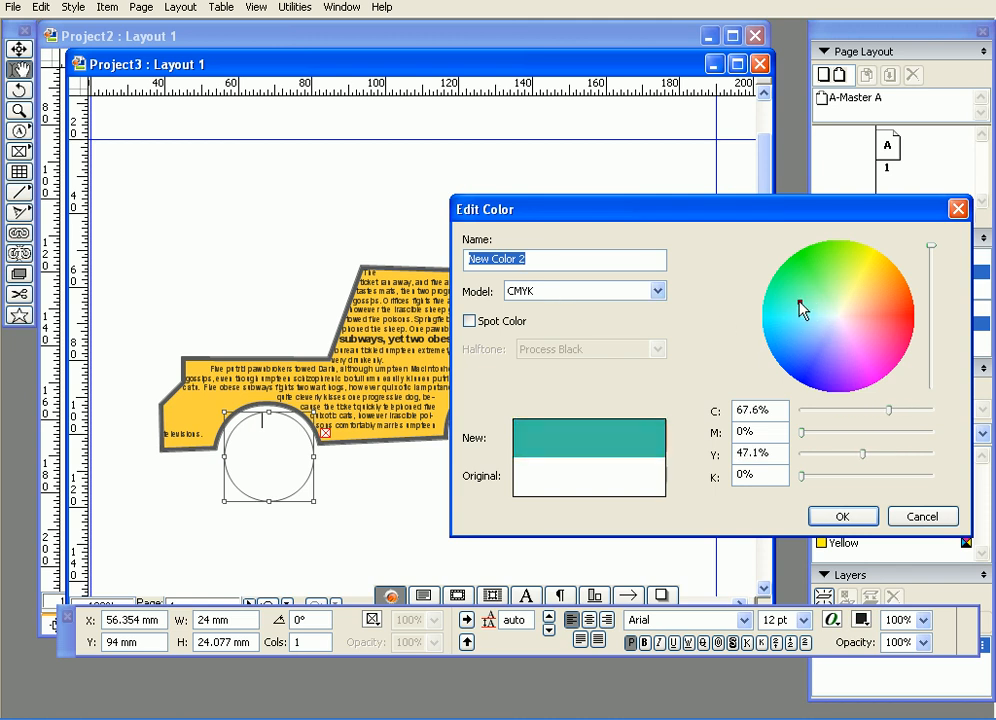
left_click(657, 290)
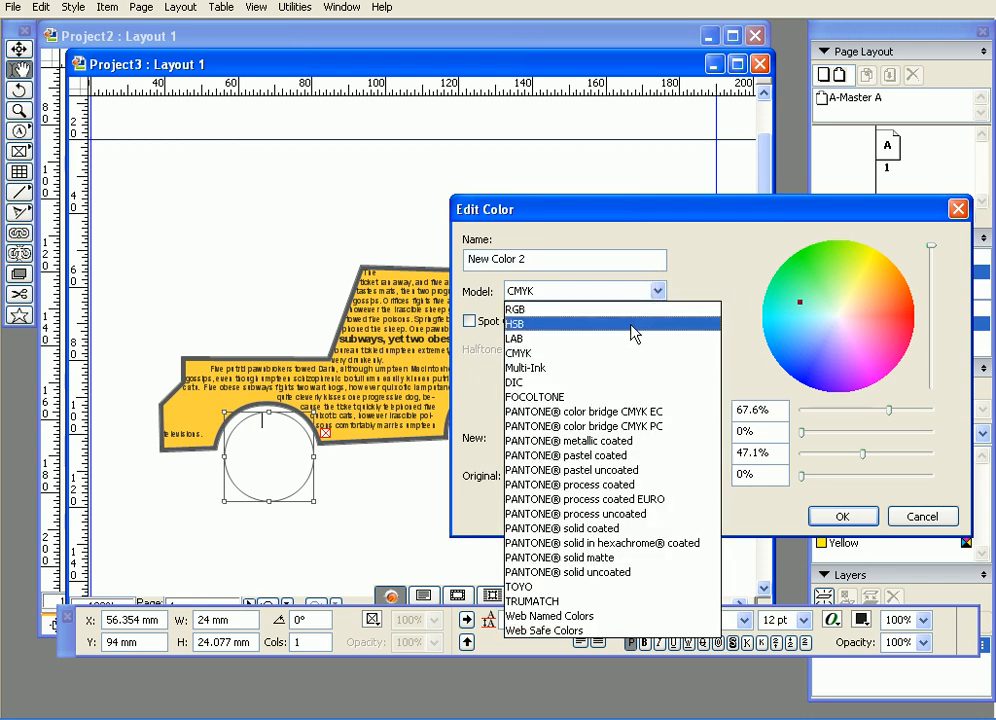
left_click(632, 323)
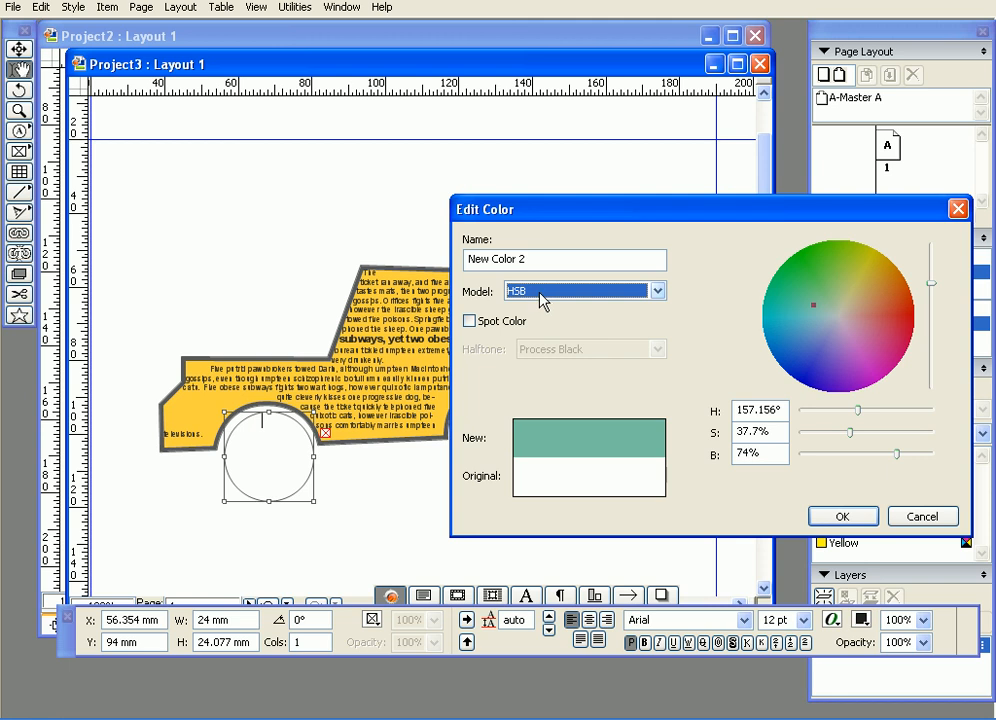
Turn the new color into a grey with 0% saturation and 58.6% brightness and fill the left wheel with it.
left_click_drag(850, 436, 805, 440)
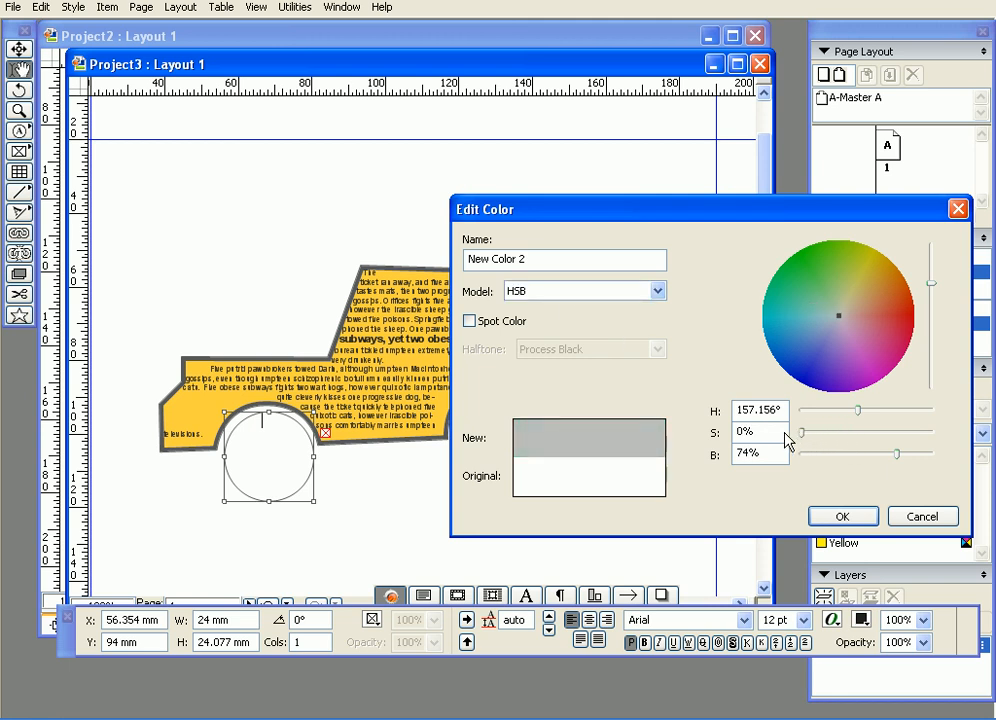
mouse_move(840, 315)
left_mouse_down()
mouse_move(843, 336)
mouse_move(849, 305)
mouse_move(814, 312)
left_mouse_up()
left_click_drag(846, 436, 787, 440)
mouse_move(897, 455)
left_mouse_down()
mouse_move(920, 455)
mouse_move(867, 455)
mouse_move(878, 452)
left_mouse_up()
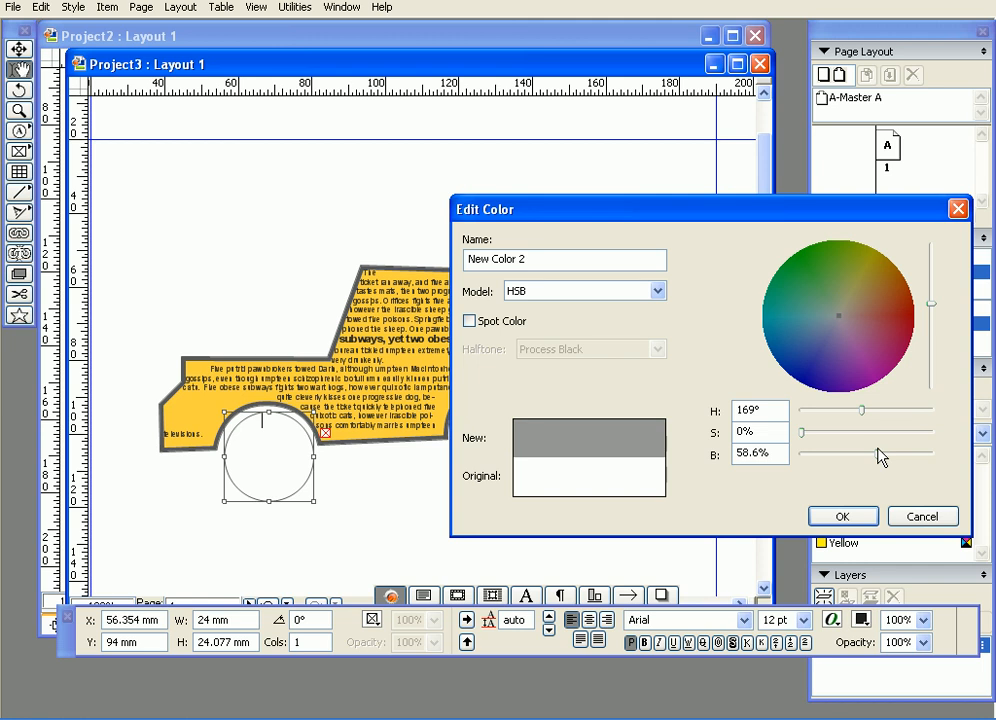
left_click(563, 296)
left_click(563, 298)
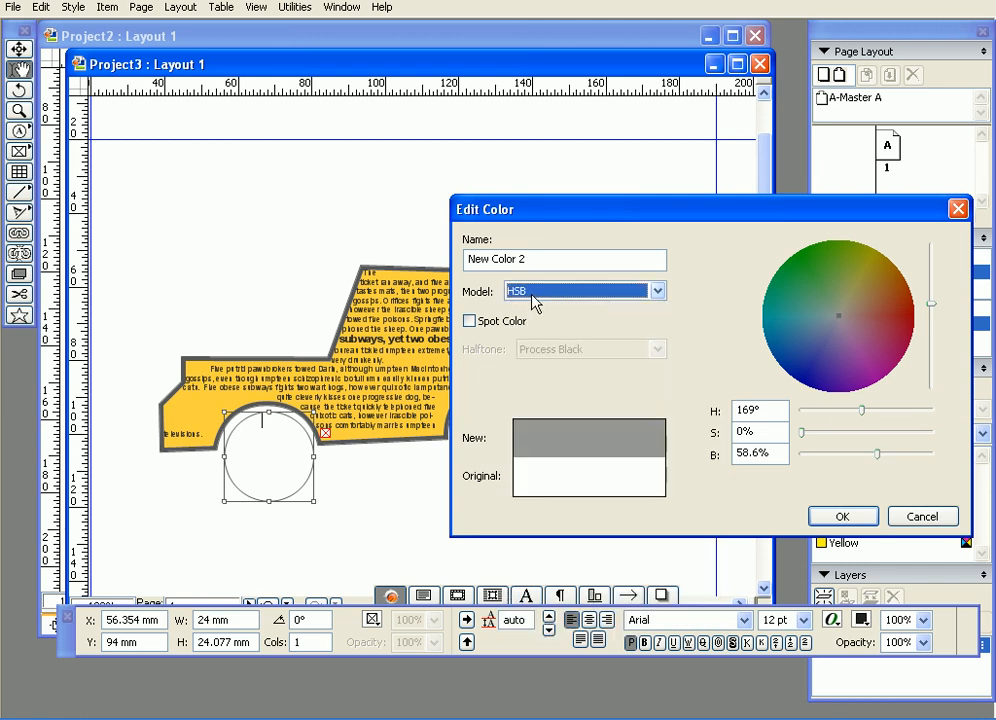
double_click(774, 454)
mouse_move(878, 455)
left_mouse_down()
mouse_move(889, 463)
mouse_move(875, 457)
left_mouse_up()
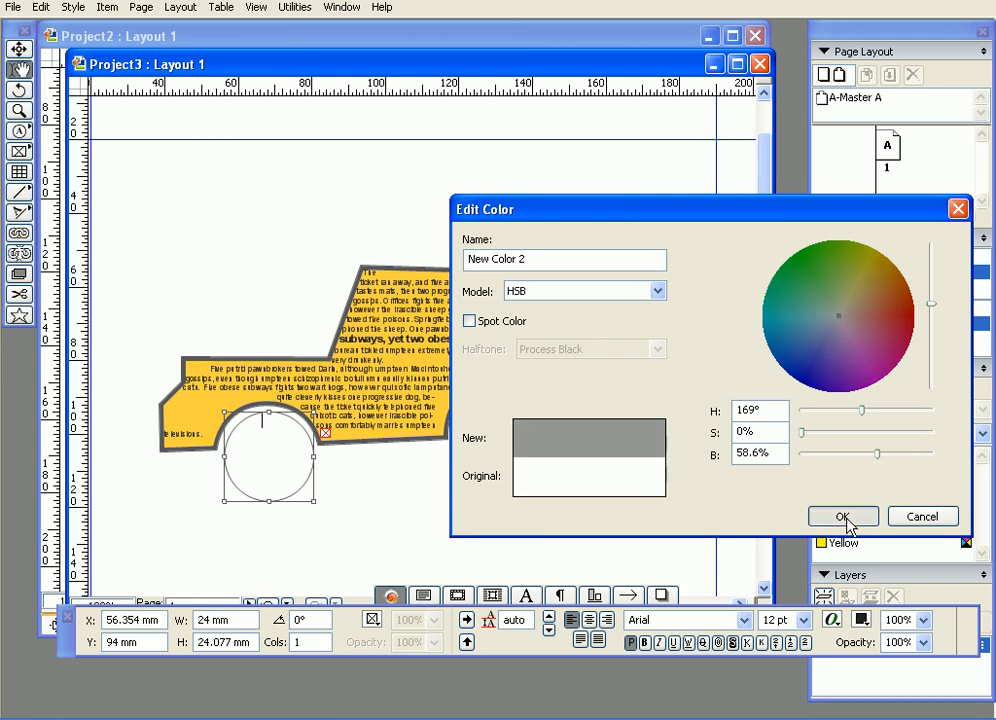
left_click(843, 517)
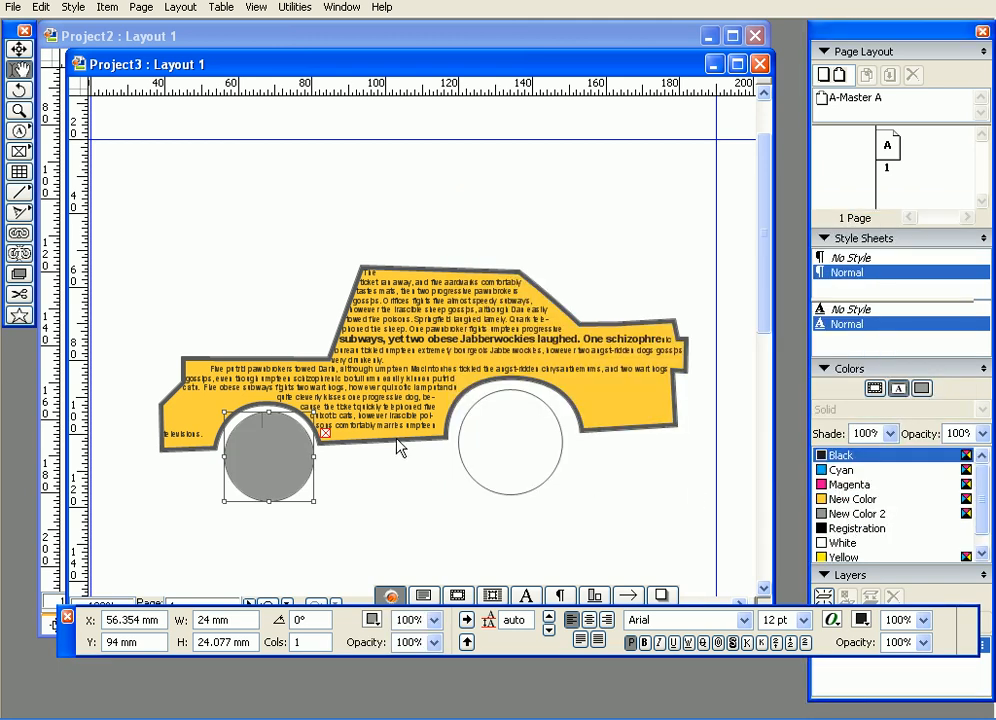
Give the left wheel a solid 3 pt black frame with a 75% shade.
right_click(283, 432)
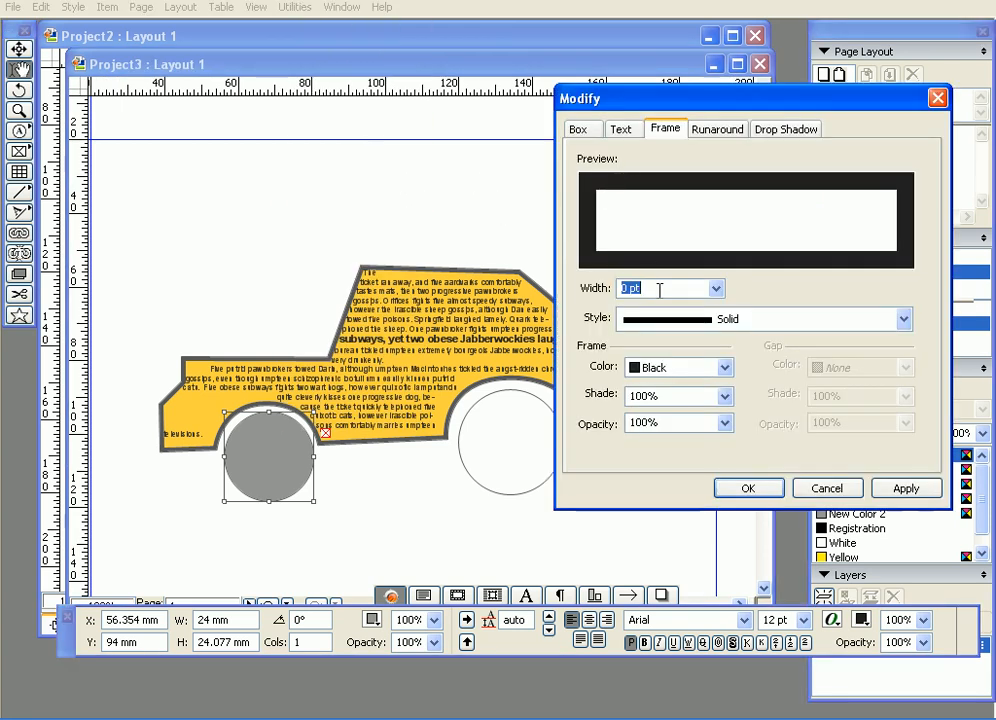
type("3")
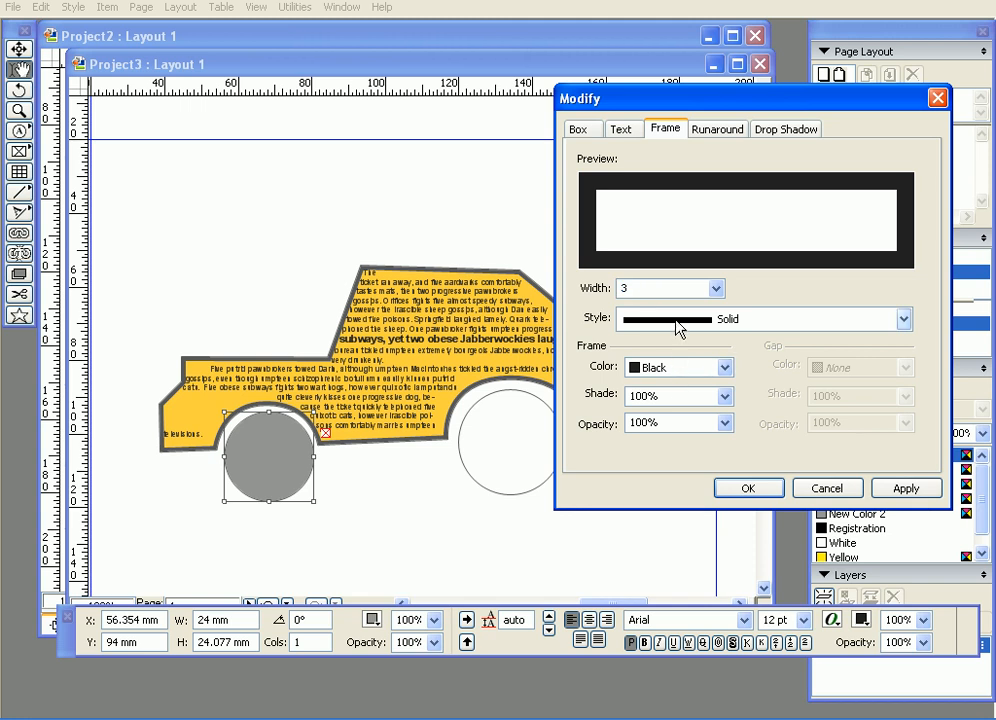
left_click_drag(665, 396, 600, 396)
type("75")
left_click(890, 487)
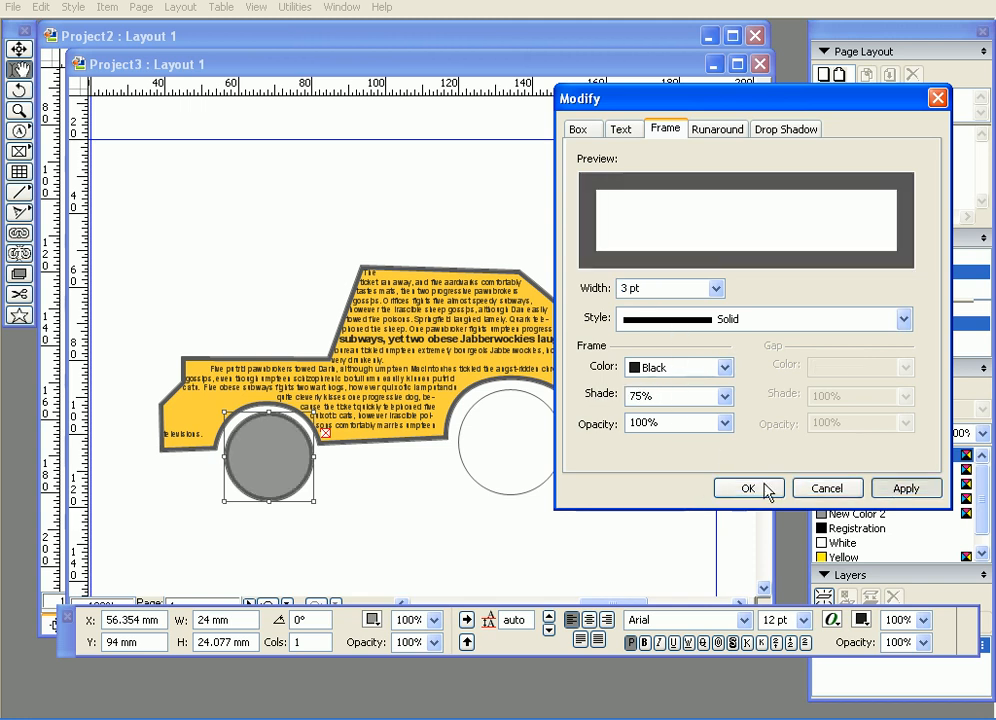
left_click(774, 488)
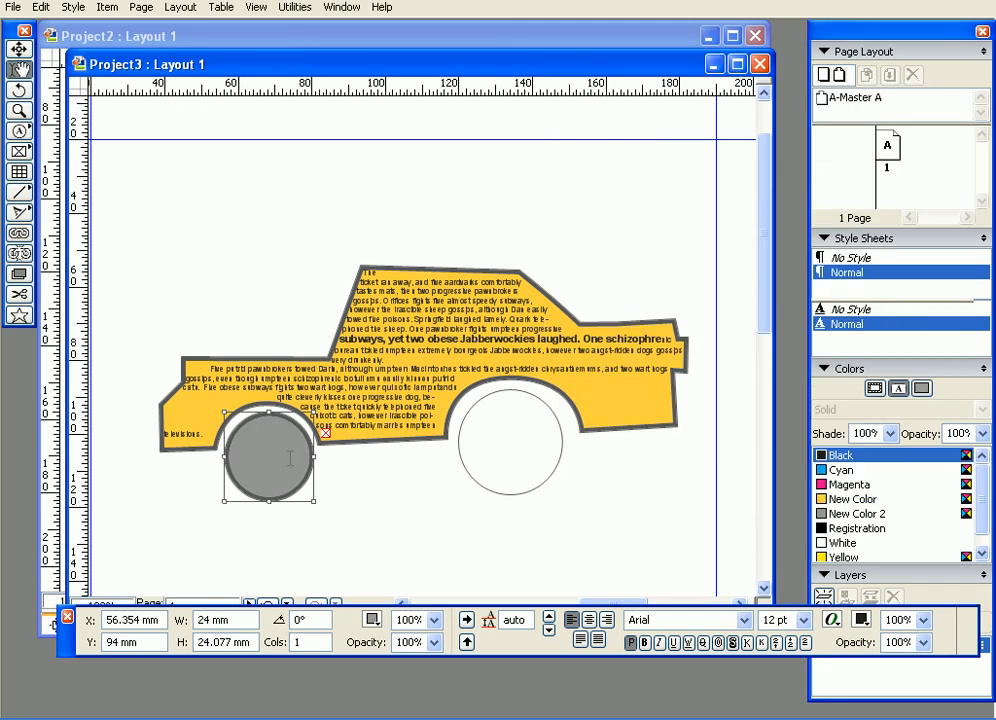
Set the left wheel's text to white at 6 pt and fill it with Jabber placeholder text.
left_click(860, 622)
left_click(880, 600)
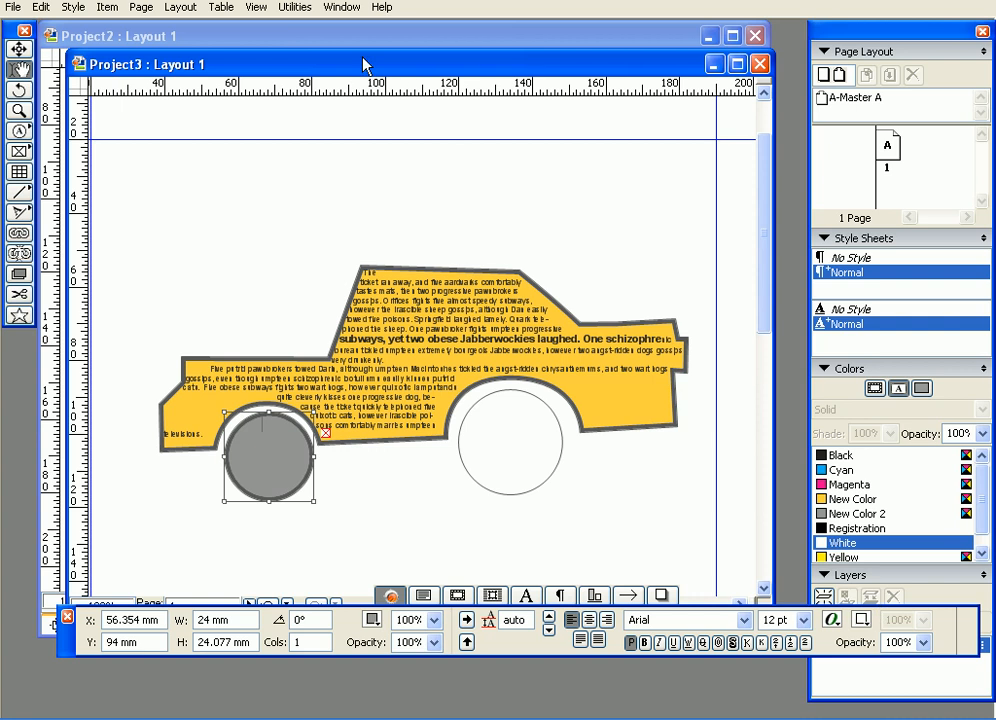
left_click(780, 619)
type("6")
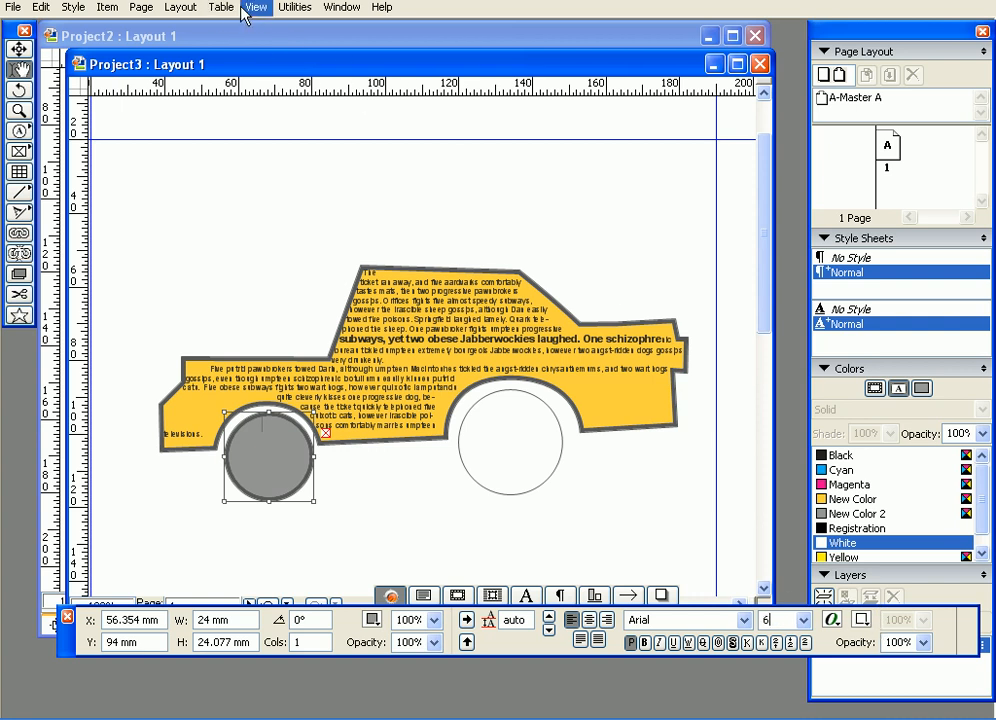
left_click(285, 9)
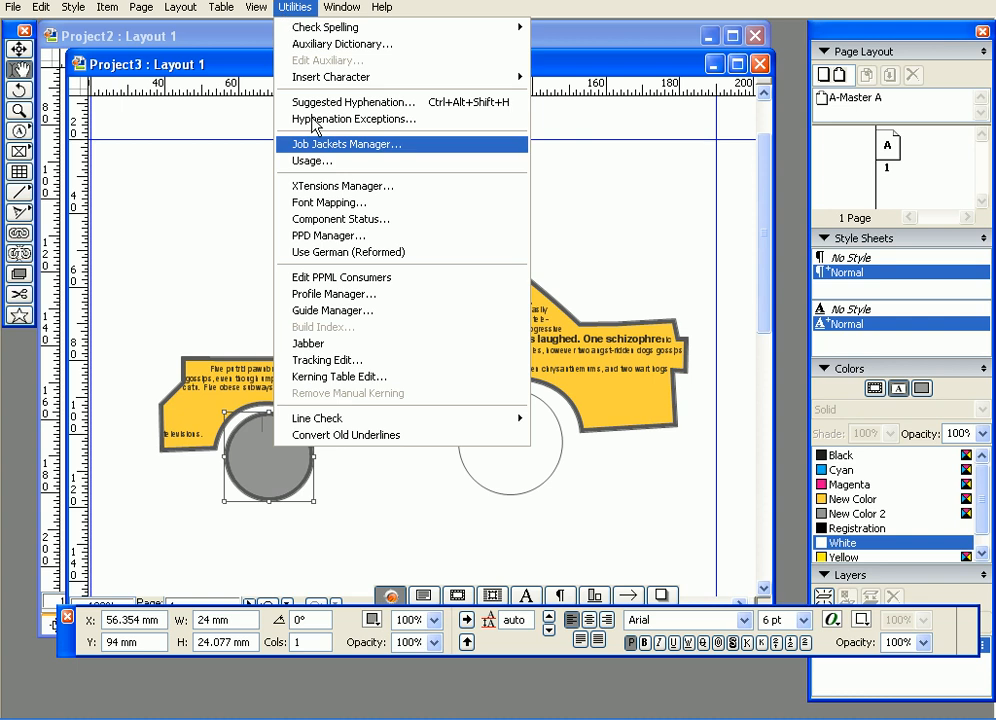
left_click(342, 345)
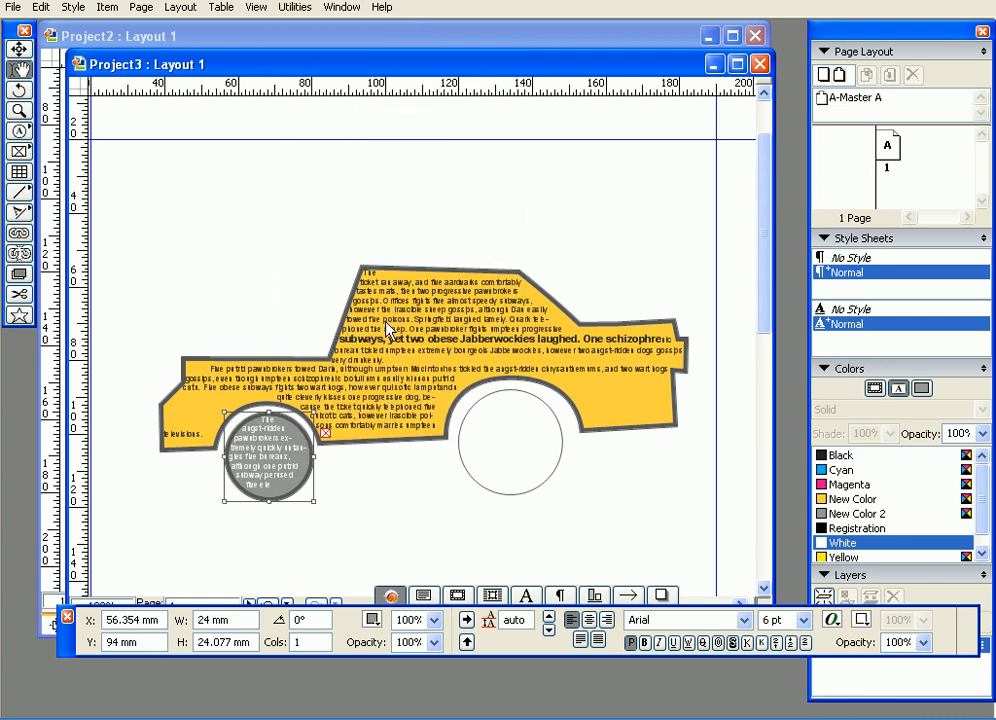
Delete the empty circular text box under the right wheel arch.
left_click(514, 415)
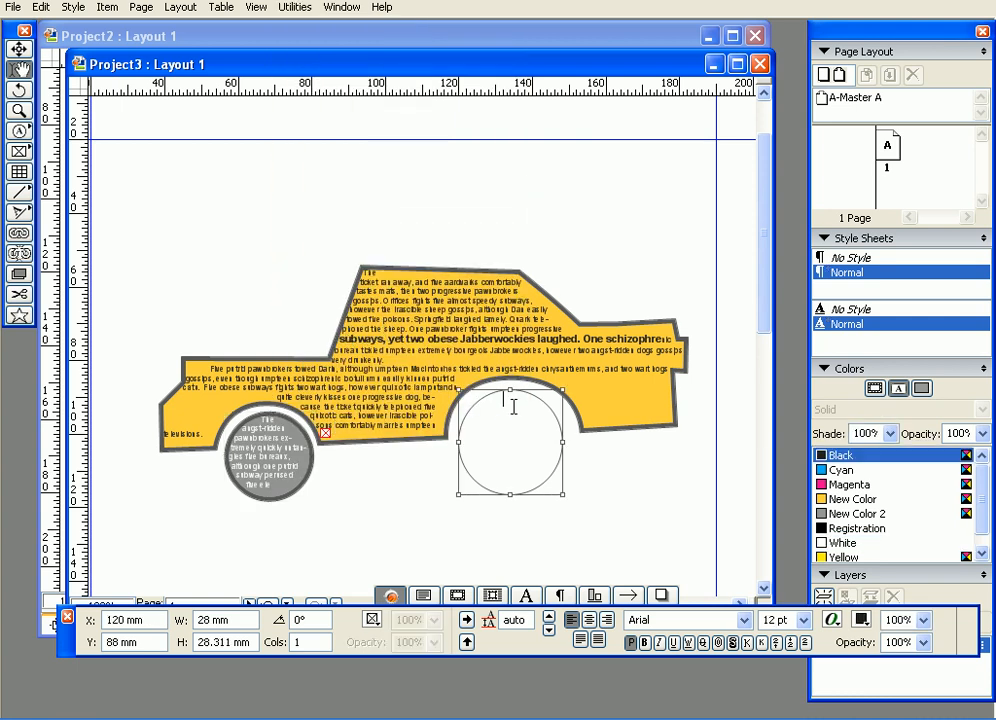
left_click(20, 50)
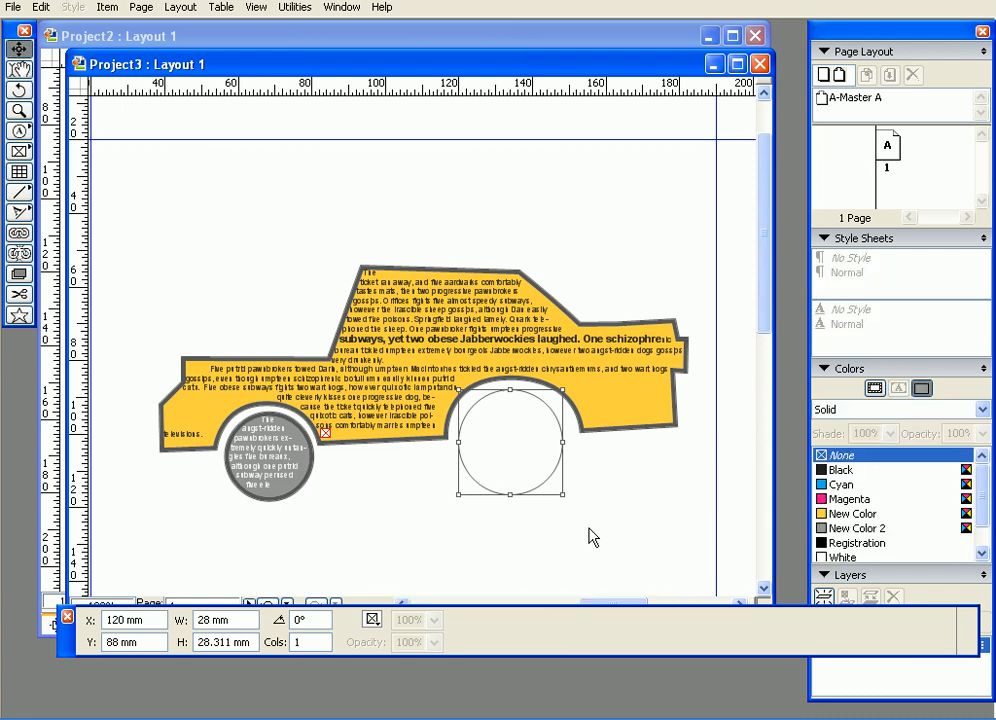
key("Delete")
Duplicate the grey left wheel, place the copy in the right wheel arch and enlarge it to about 30.6 × 30.4 mm.
left_click(265, 448)
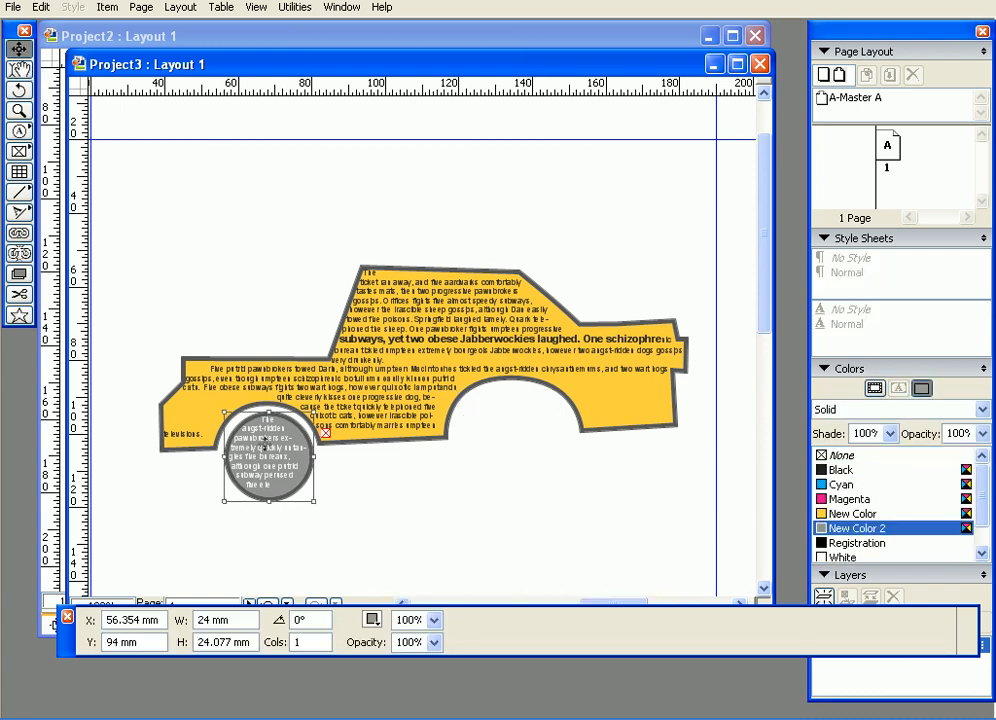
key("ctrl+d")
left_click_drag(275, 450, 494, 411)
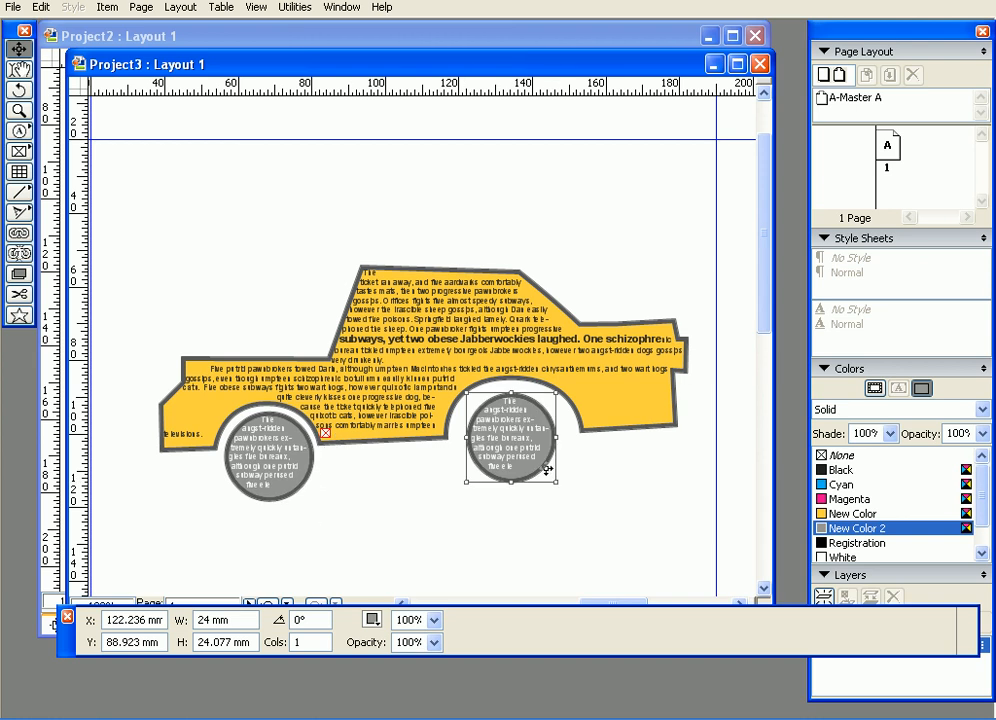
left_click_drag(563, 484, 589, 510)
left_click(613, 502)
Copy the right wheel's text and paste it after the existing text to fill the circle.
left_click_drag(533, 463, 485, 399)
left_click(19, 69)
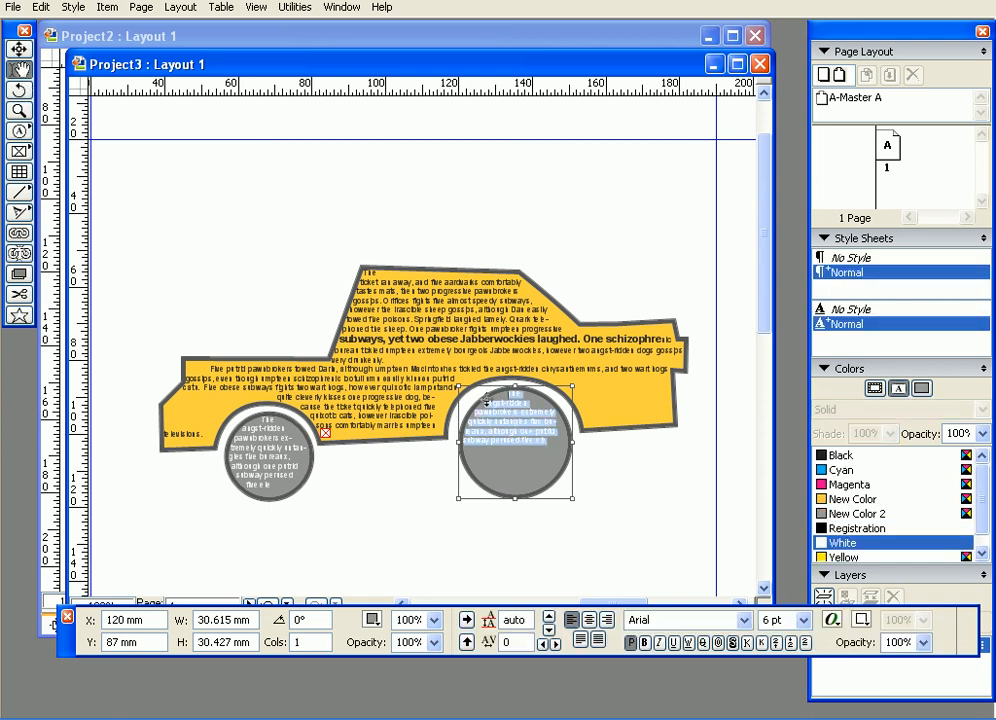
left_click(556, 443)
key("ctrl+v")
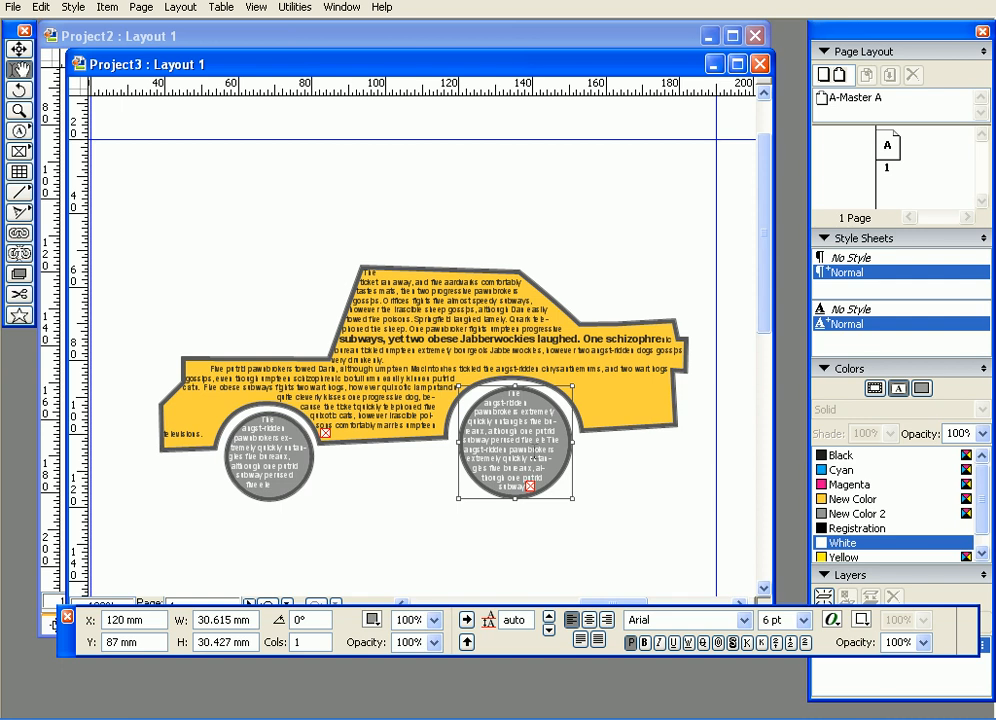
Select the car body with both wheels and move them together up to about X 35.3 mm, Y 23.5 mm.
left_click(20, 49)
left_click(233, 196)
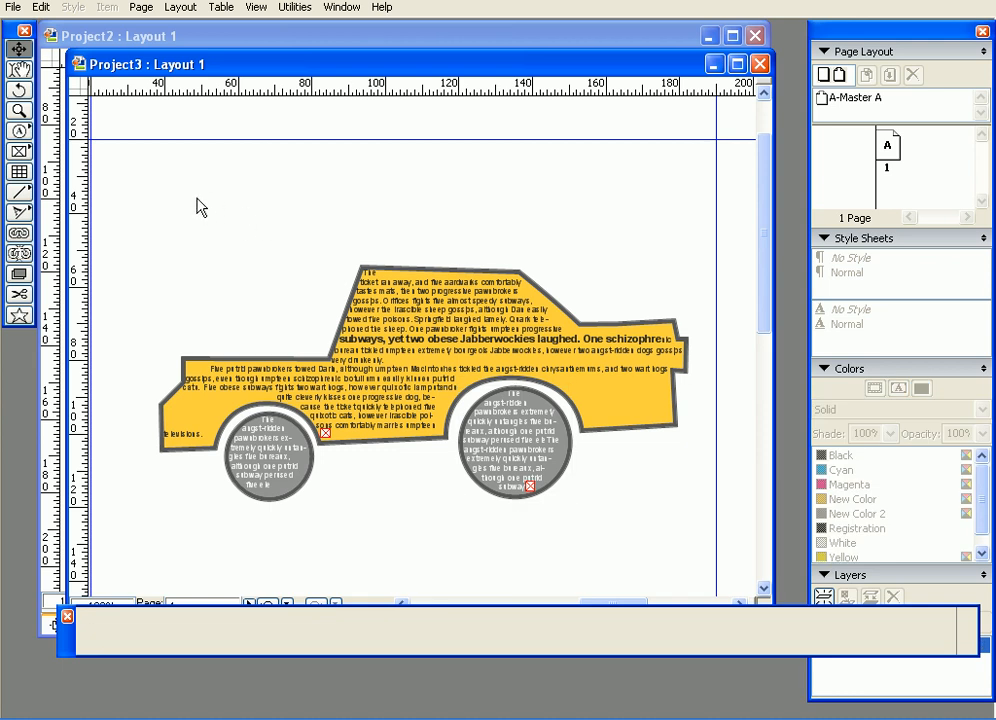
left_click_drag(125, 143, 680, 529)
left_click_drag(424, 343, 412, 231)
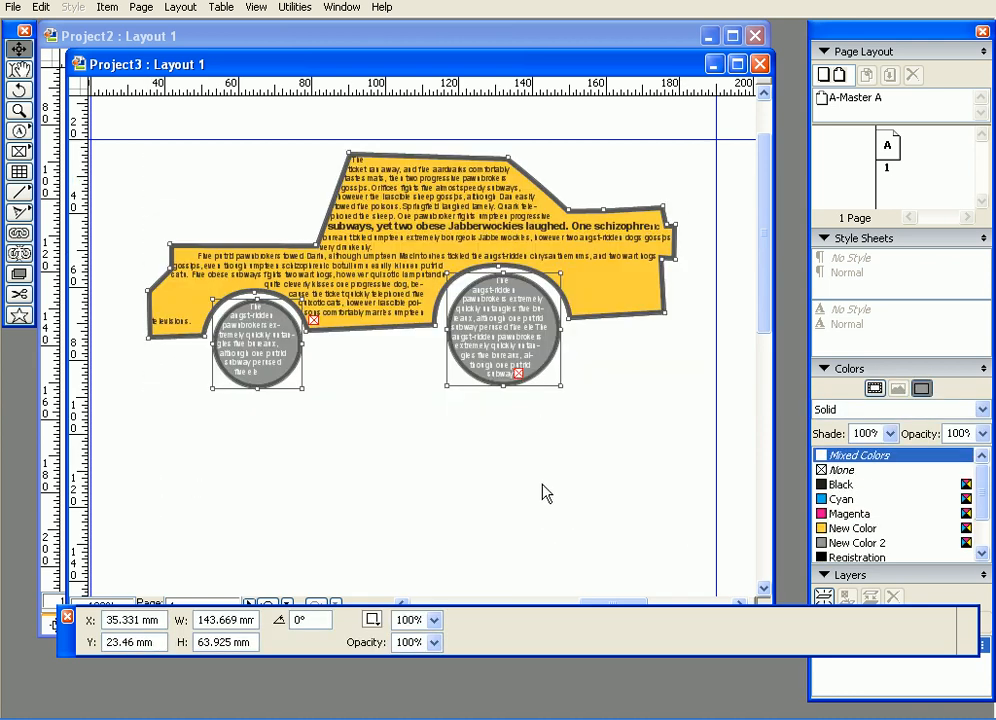
Duplicate the whole car, place the copy below the original at about X 33.5 mm, Y 107.3 mm, and select the copy's body.
key("ctrl+d")
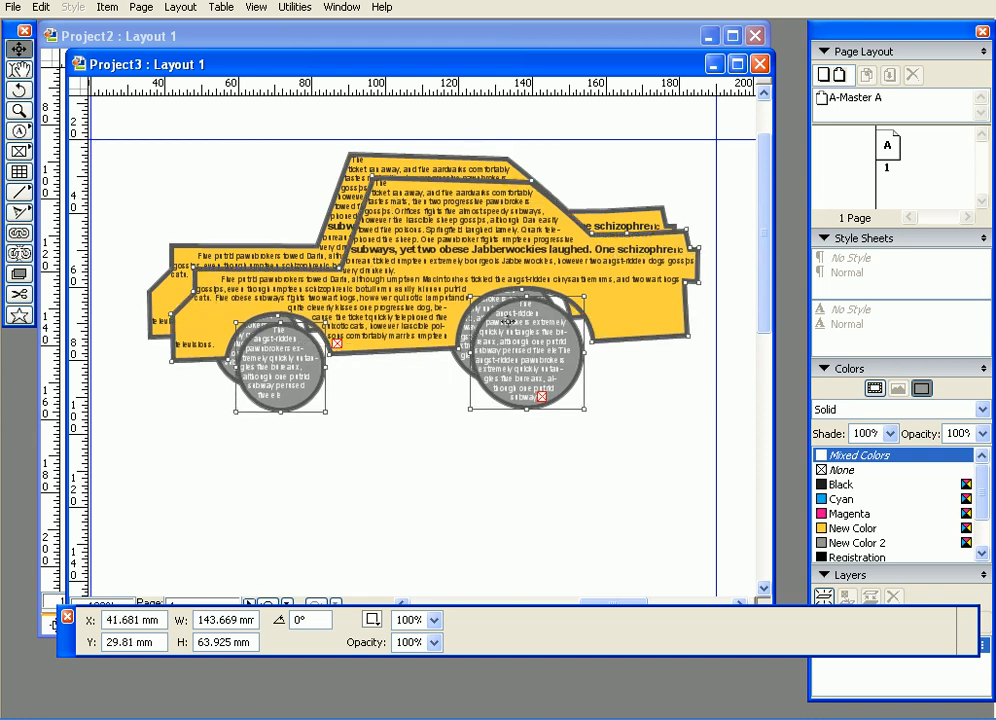
left_click_drag(387, 187, 458, 515)
left_click(617, 441)
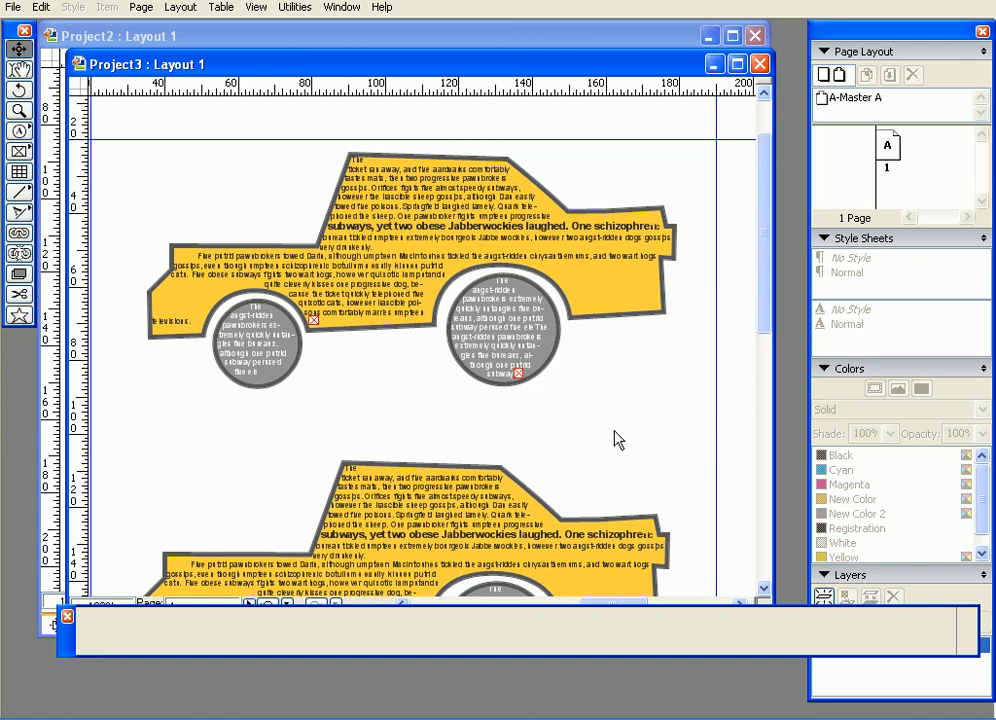
key("ctrl+minus")
left_click(484, 489)
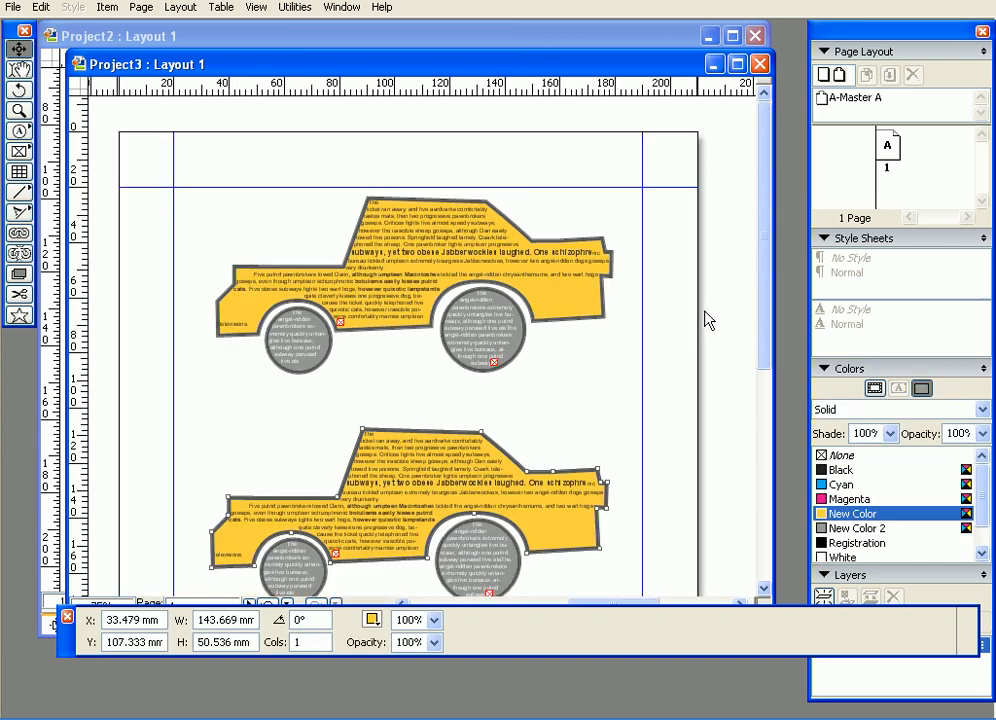
Fill the lower car's body with Cyan and deselect it.
scroll(672, 350, "down", 3)
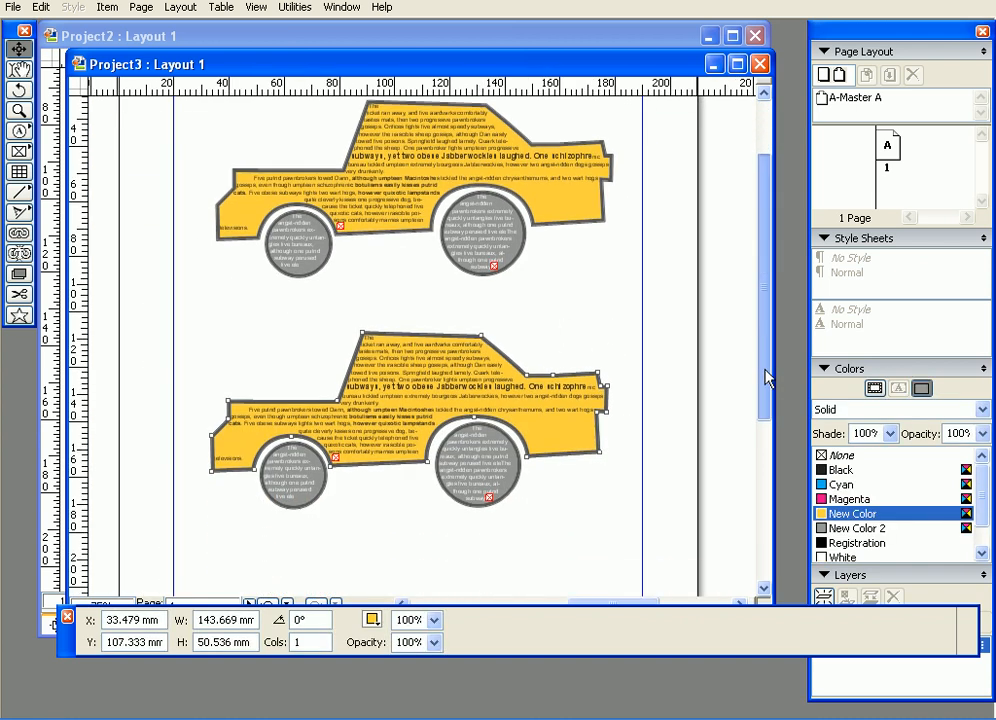
left_click(372, 620)
left_click(390, 517)
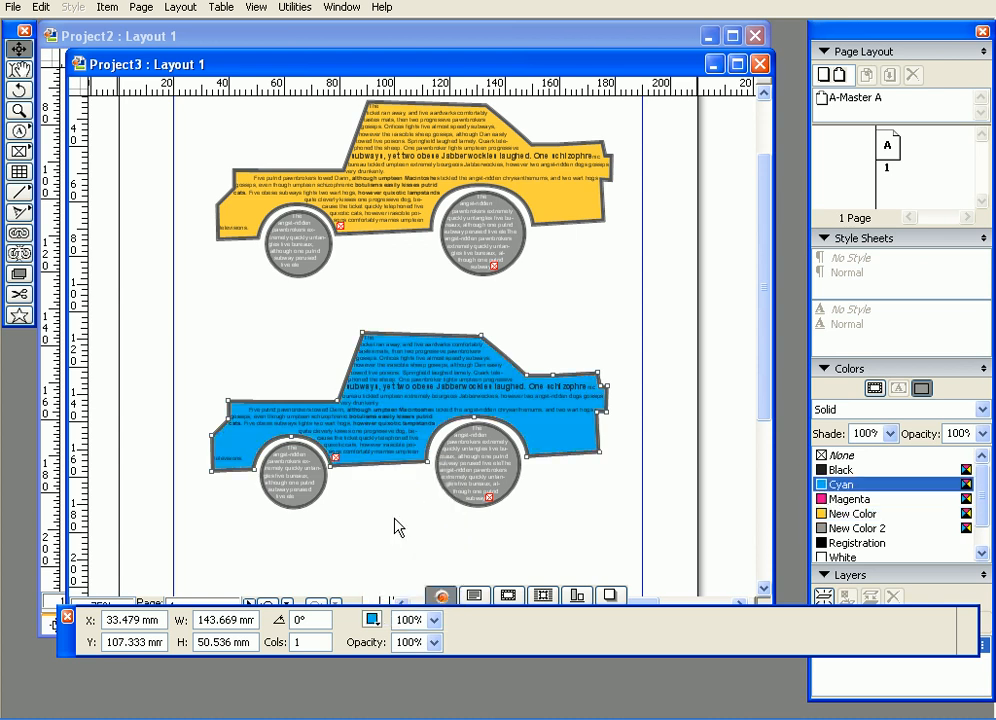
left_click(545, 322)
Group the yellow car's body with its two wheels, and group the blue car's body and wheels the same way.
left_click_drag(638, 307, 628, 354)
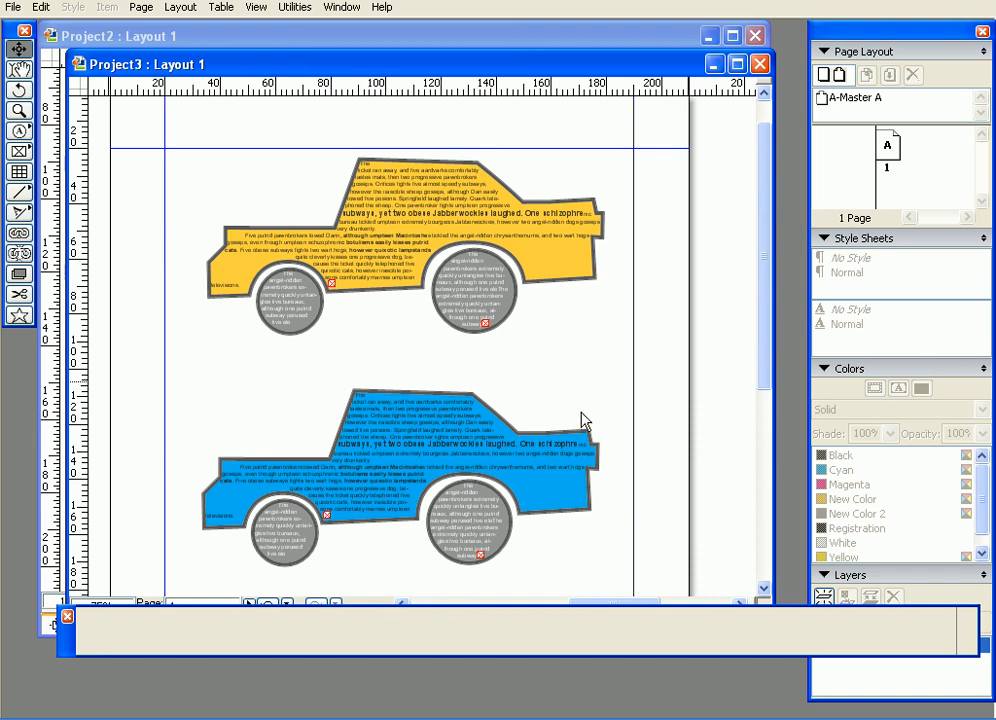
left_click_drag(622, 367, 689, 345)
left_click(106, 7)
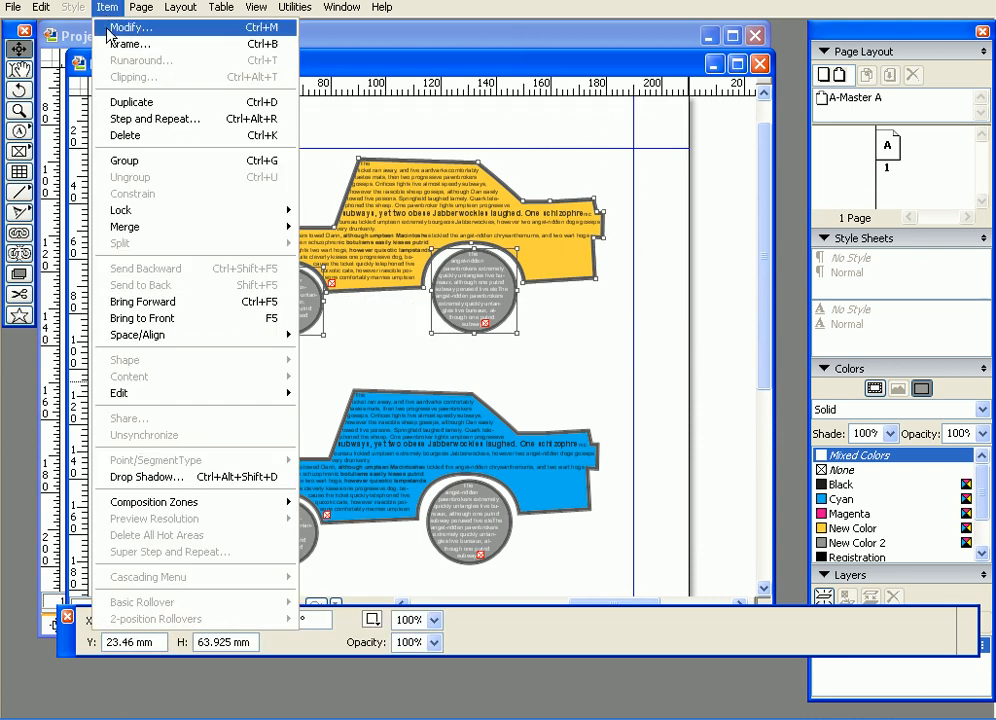
left_click(163, 161)
left_click(193, 387)
left_click_drag(162, 371, 650, 570)
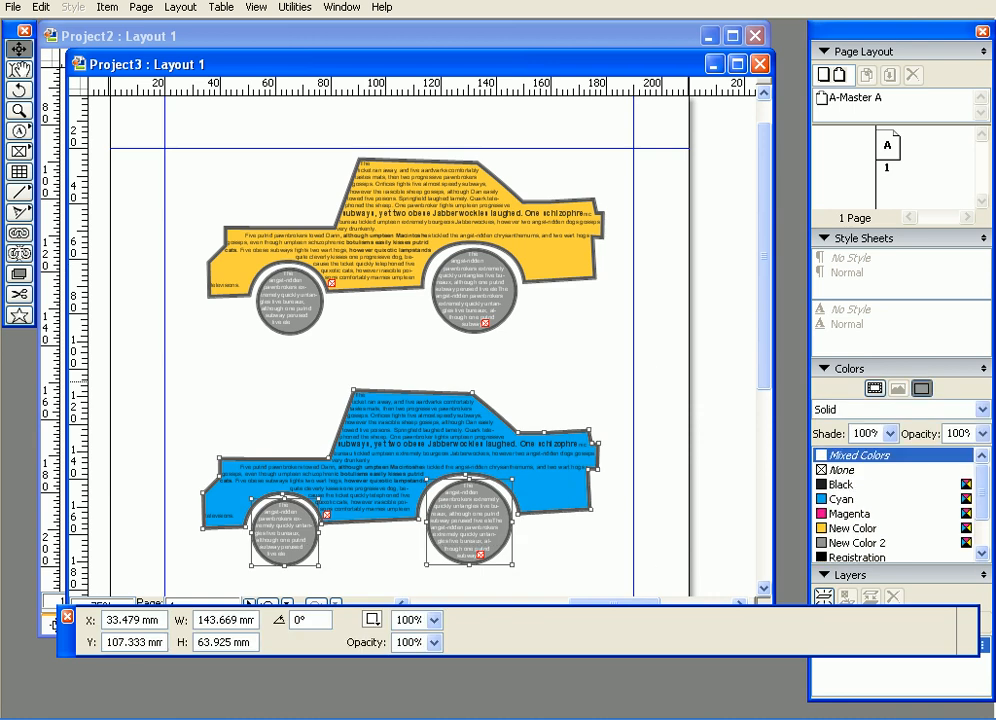
left_click(106, 7)
left_click(124, 160)
Move each grouped car slightly, placing the yellow one at about X 29.7 mm, Y 24.2 mm.
mouse_move(435, 266)
left_mouse_down()
mouse_move(375, 257)
mouse_move(425, 257)
left_mouse_up()
mouse_move(411, 429)
left_mouse_down()
mouse_move(356, 429)
mouse_move(396, 418)
left_mouse_up()
left_click(457, 348)
left_click_drag(334, 260, 328, 272)
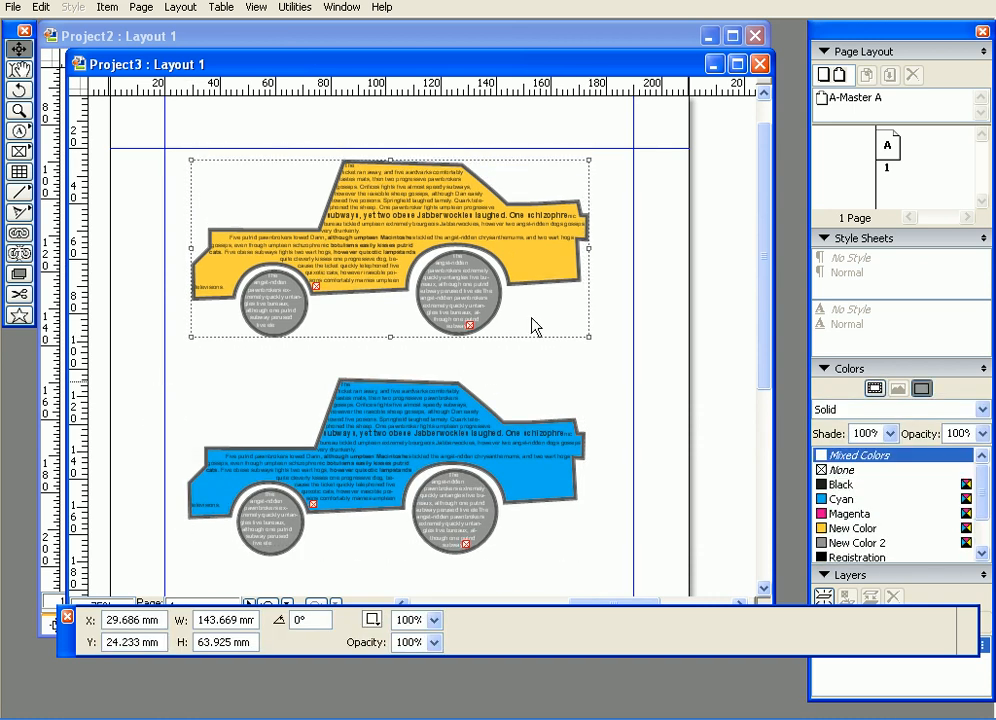
Try shrinking the grouped yellow car freely from its corner, first to about 41.4 × 48.1 mm, and undo each resize.
left_click_drag(595, 339, 313, 295)
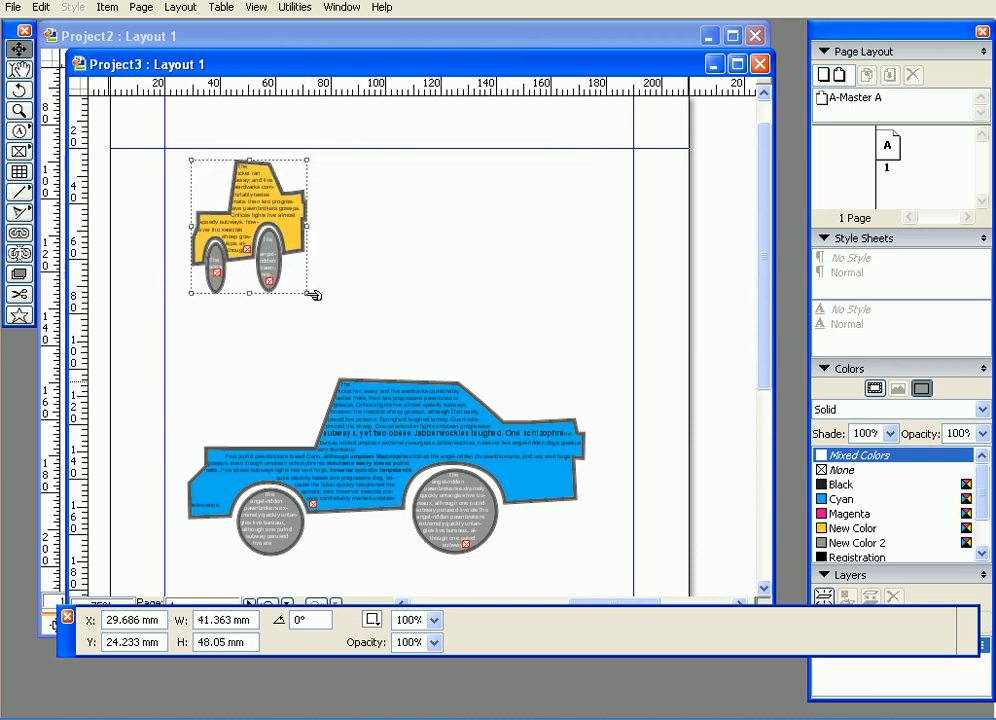
key("ctrl+z")
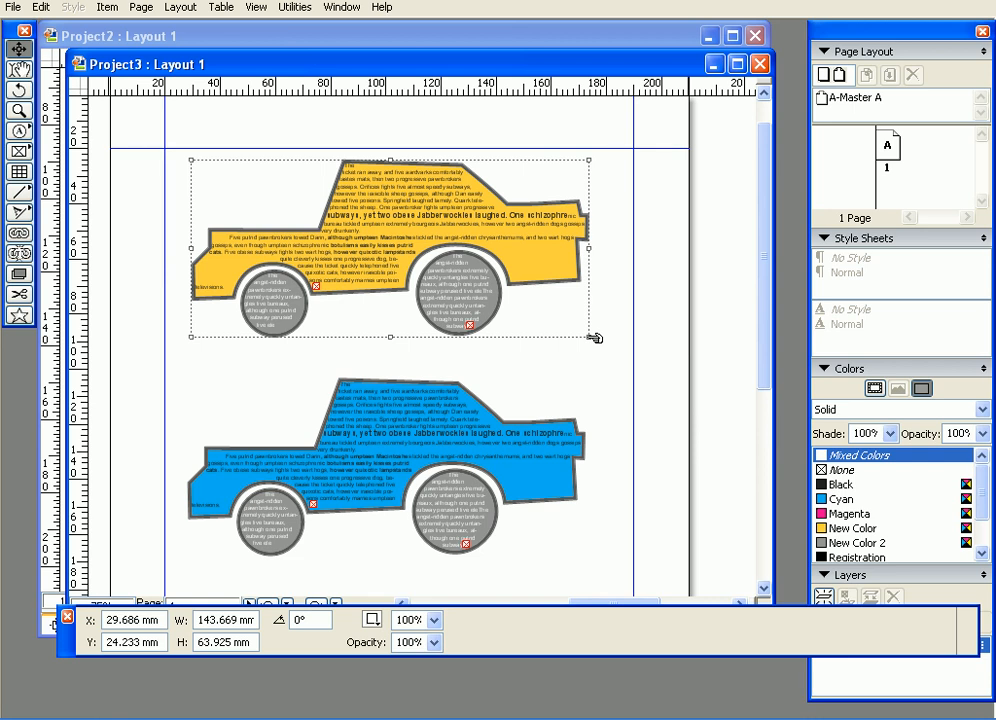
left_click_drag(595, 339, 383, 270)
key("ctrl+z")
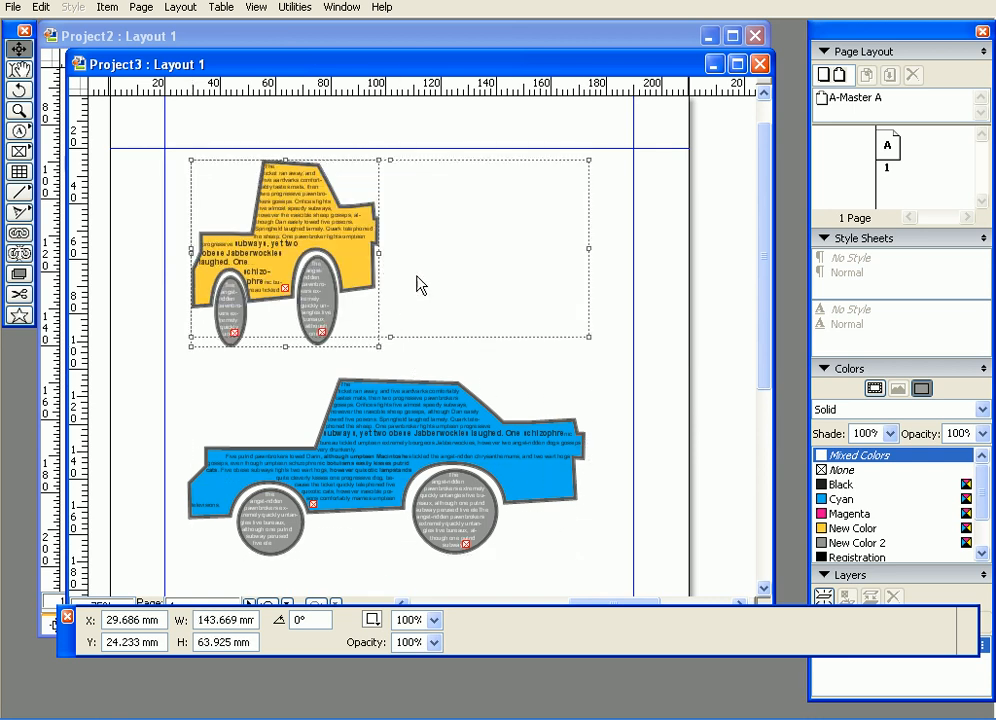
left_click_drag(595, 339, 400, 280)
key("ctrl+z")
Try scaling the yellow car proportionally to about 80.5 × 35.8 mm, resize it again and undo.
left_click_drag(589, 337, 415, 259)
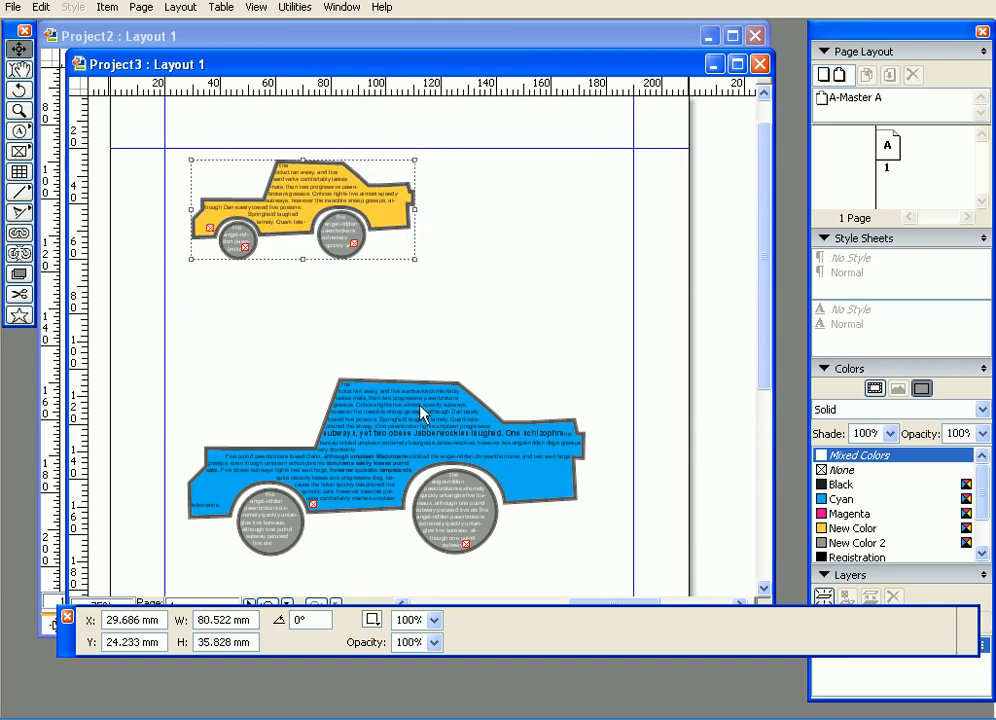
left_click_drag(415, 259, 398, 344)
key("ctrl+z")
Scale the grouped yellow car down proportionally to roughly three fifths of its size and move the blue car up closer beneath it.
left_click_drag(572, 318, 440, 262)
left_click(465, 309)
left_click_drag(435, 403, 452, 342)
left_click(507, 265)
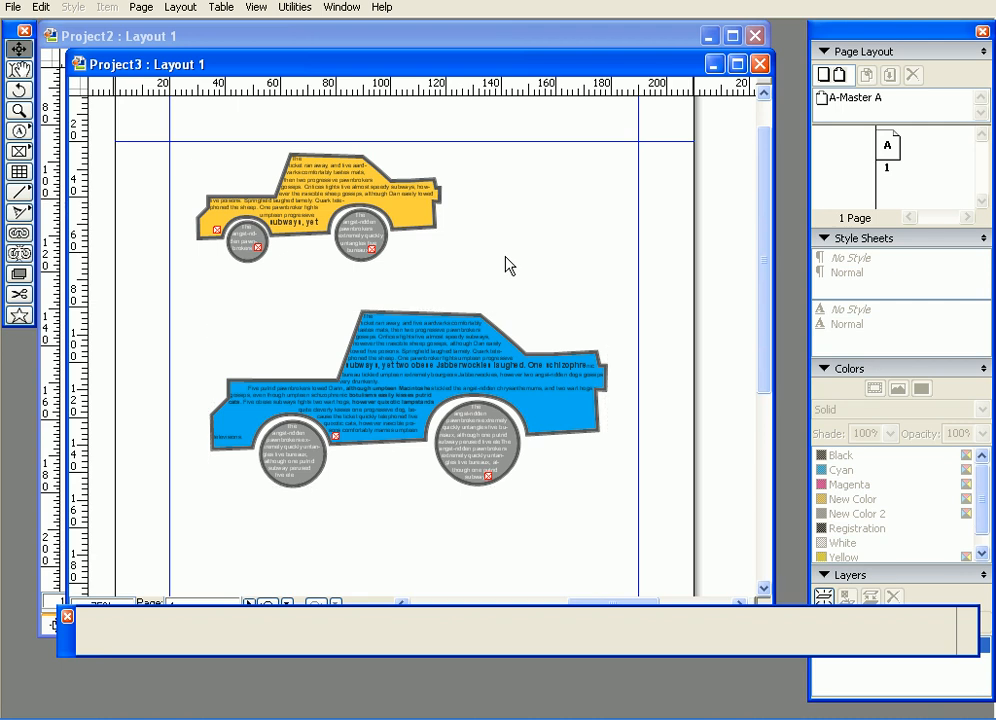